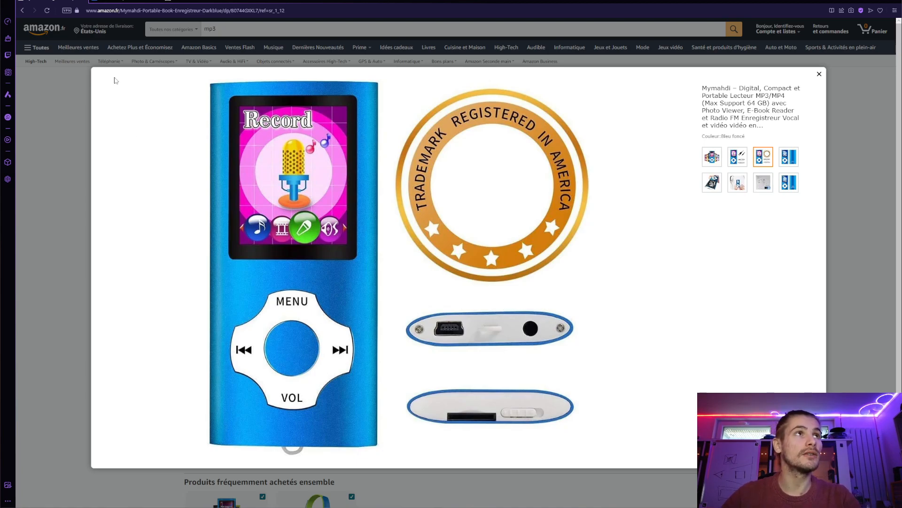
- Switch to the Dimensions.com home page and look over its featured dimensioned drawings
{"action": "left_click", "coordinate": [116, 3]}
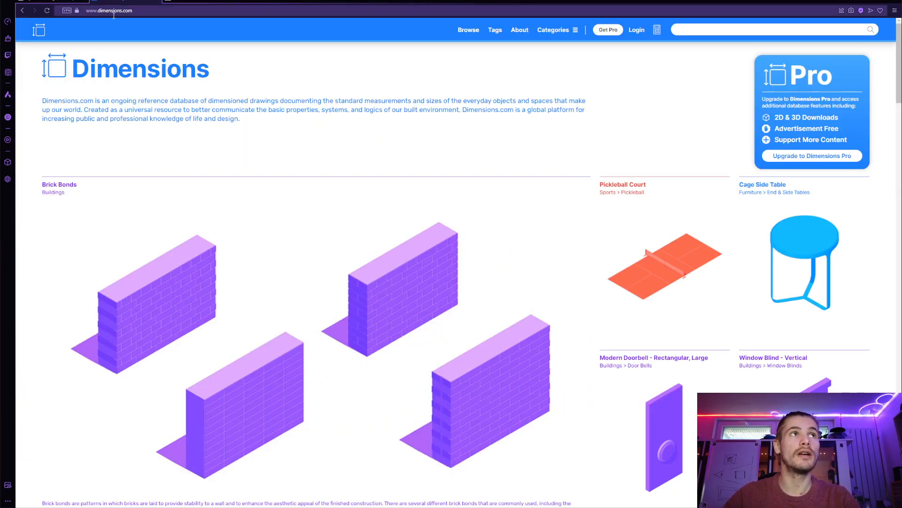
{"action": "scroll", "coordinate": [526, 279], "scroll_direction": "down", "scroll_amount": 2}
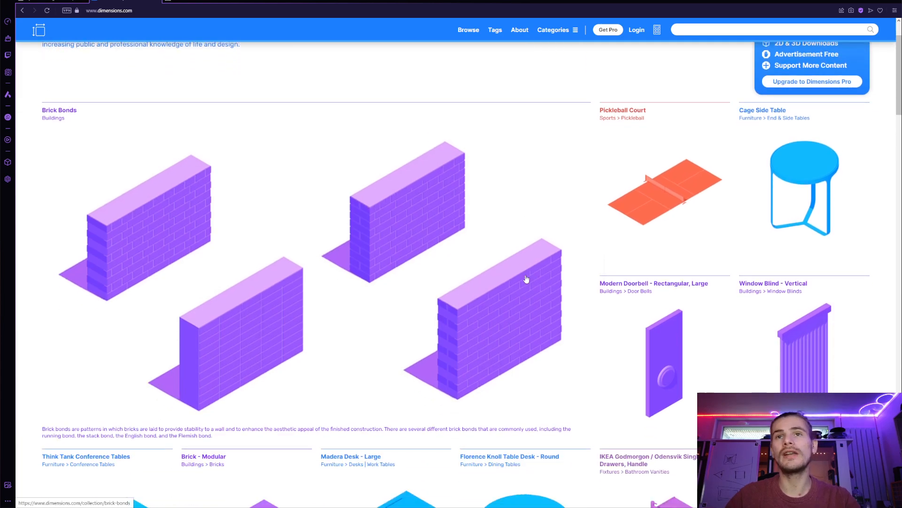
{"action": "scroll", "coordinate": [526, 280], "scroll_direction": "up", "scroll_amount": 2}
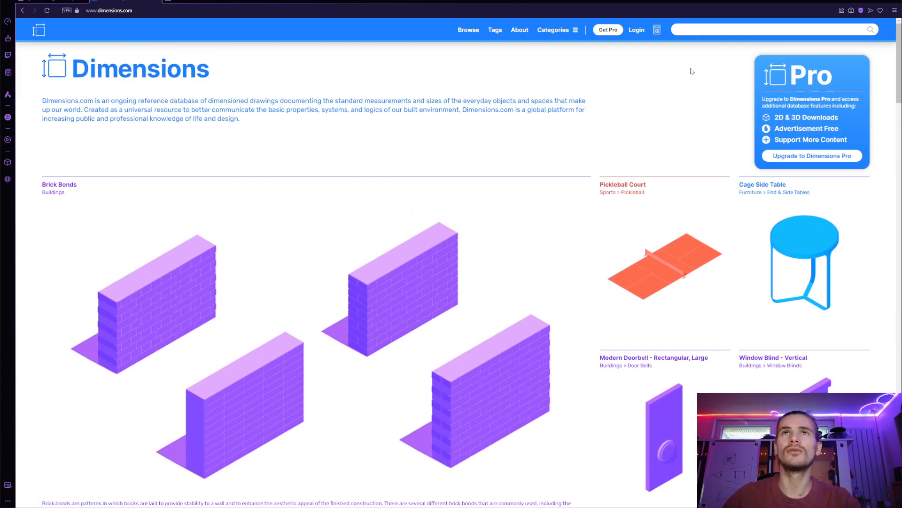
- Search Dimensions.com for "mp3" and look through the results
{"action": "left_click", "coordinate": [728, 30]}
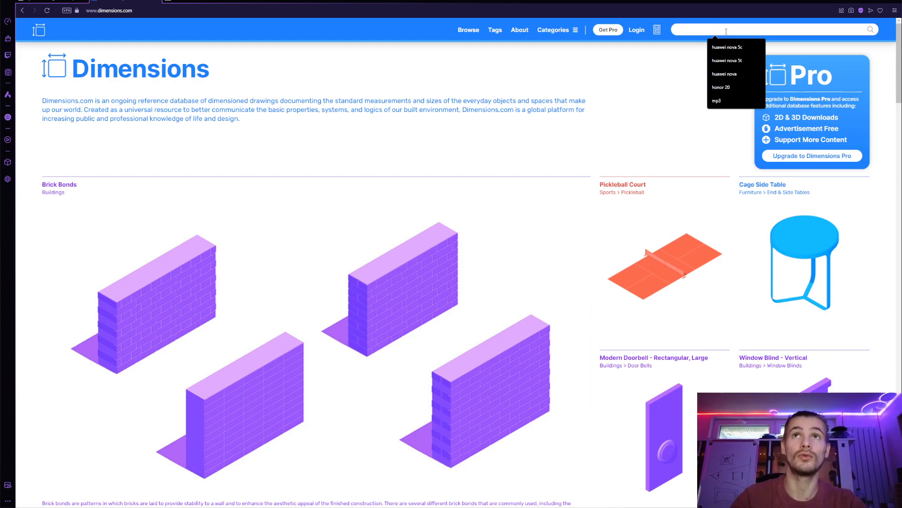
{"action": "type", "text": "mp"}
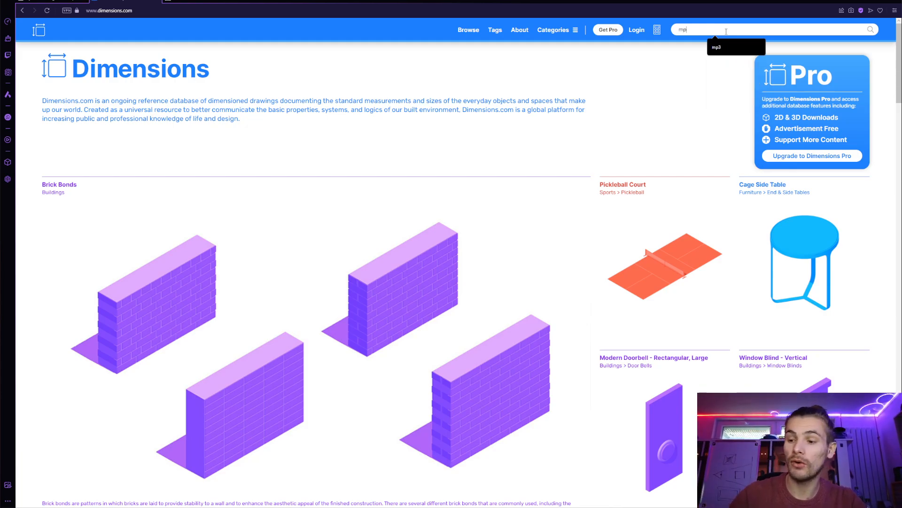
{"action": "type", "text": "3"}
{"action": "key", "text": "Return"}
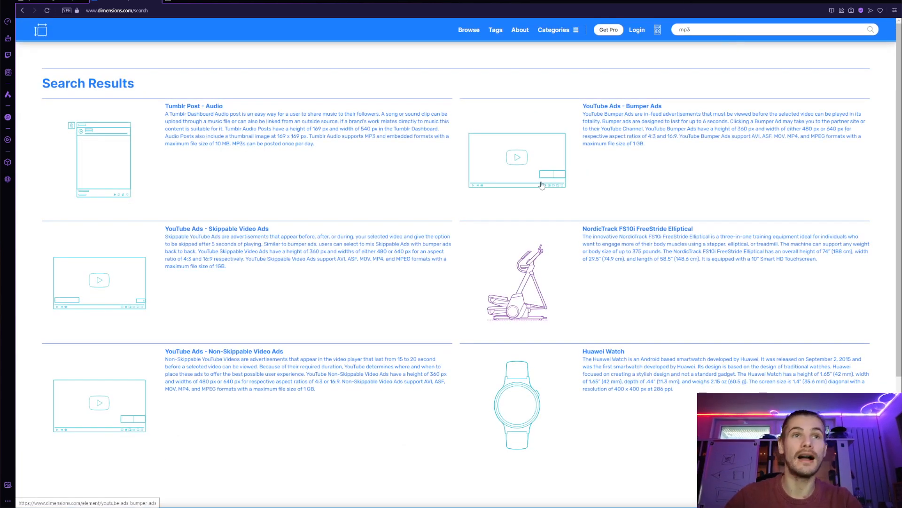
{"action": "scroll", "coordinate": [542, 185], "scroll_direction": "down", "scroll_amount": 4}
{"action": "scroll", "coordinate": [508, 227], "scroll_direction": "up", "scroll_amount": 4}
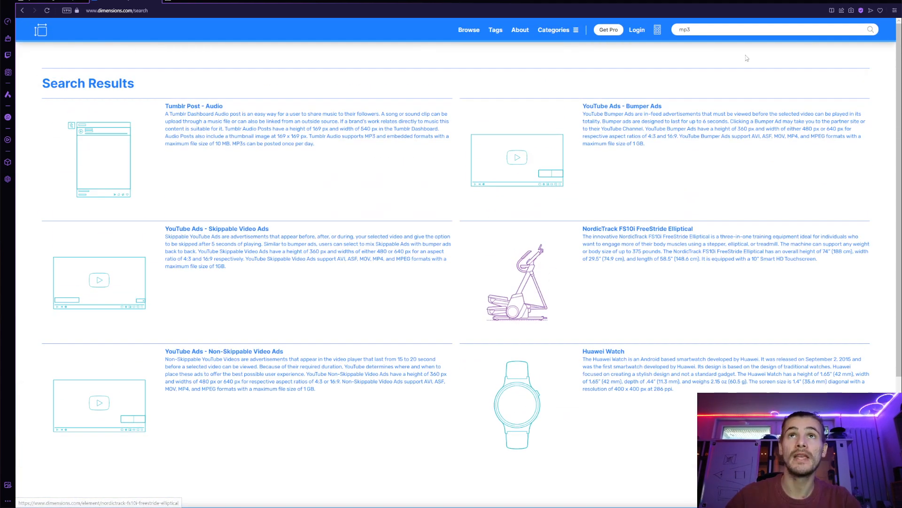
- Search Dimensions.com for "huawei" and look through the results for the brand's devices
{"action": "double_click", "coordinate": [692, 29]}
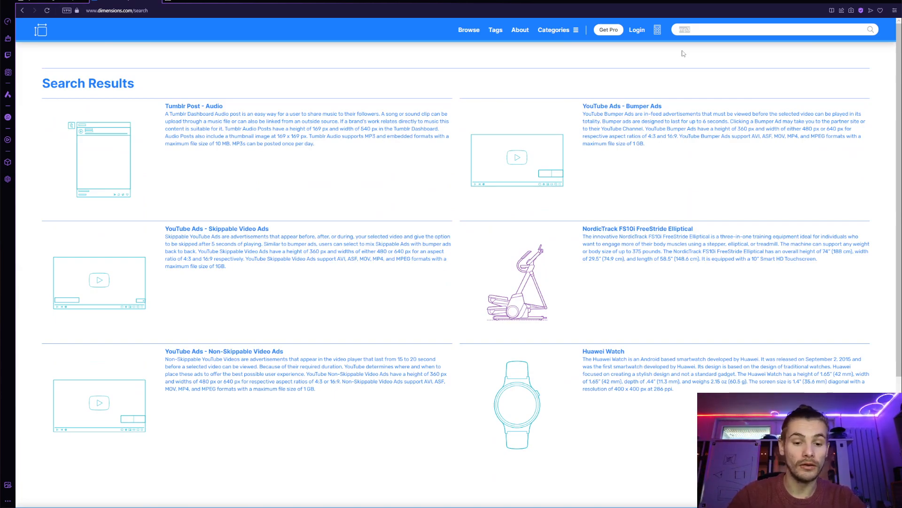
{"action": "type", "text": "huaw"}
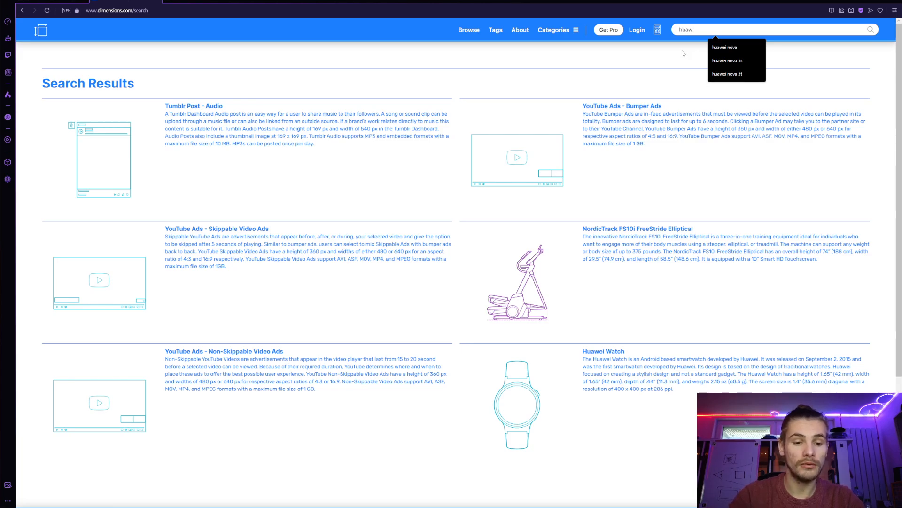
{"action": "type", "text": "ei"}
{"action": "key", "text": "Return"}
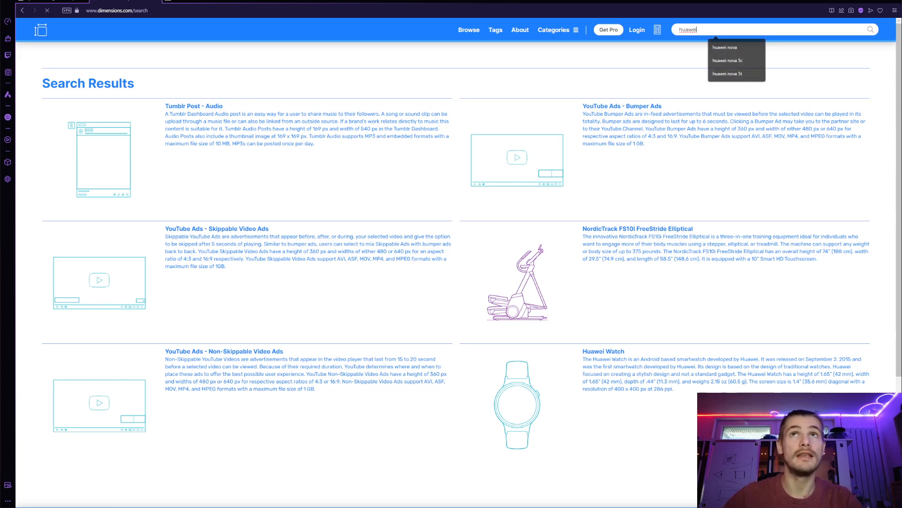
{"action": "scroll", "coordinate": [423, 207], "scroll_direction": "down", "scroll_amount": 1}
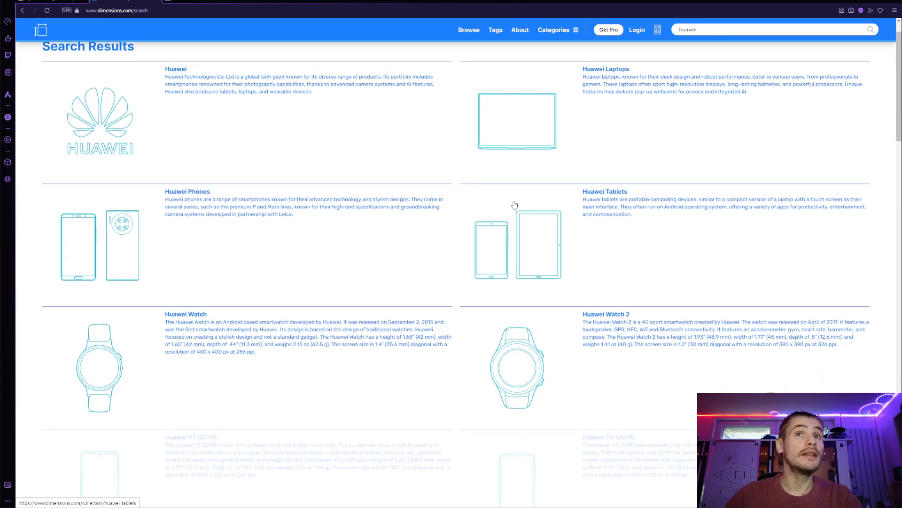
{"action": "scroll", "coordinate": [245, 230], "scroll_direction": "down", "scroll_amount": 1}
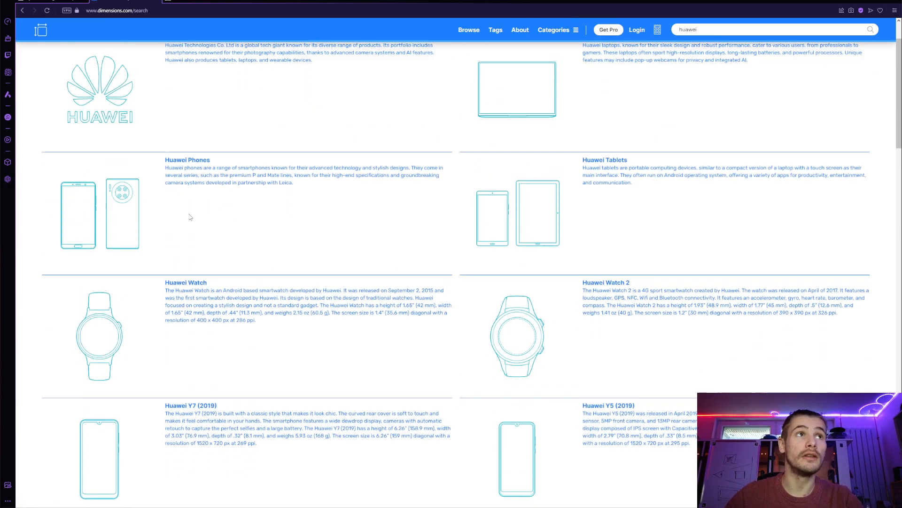
{"action": "scroll", "coordinate": [202, 221], "scroll_direction": "up", "scroll_amount": 2}
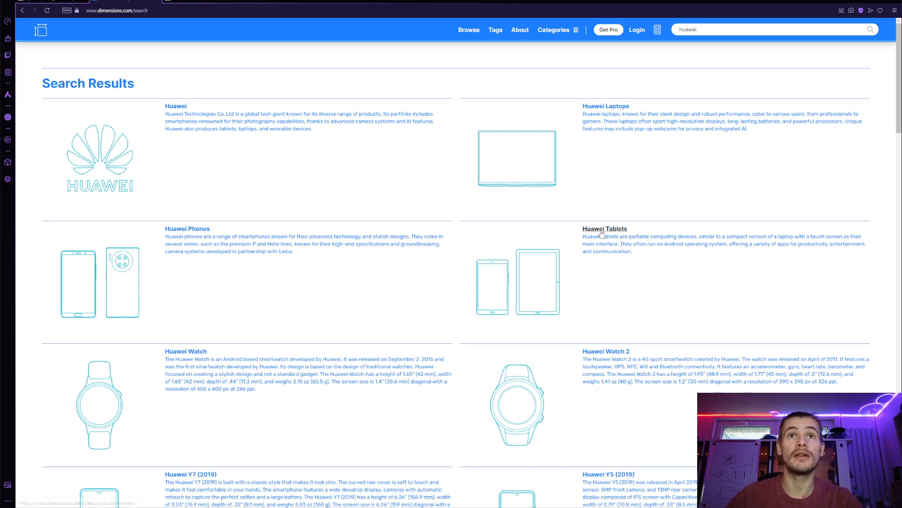
- Open the Huawei Phones collection and browse down to its list of individual phone models
{"action": "left_click", "coordinate": [185, 230]}
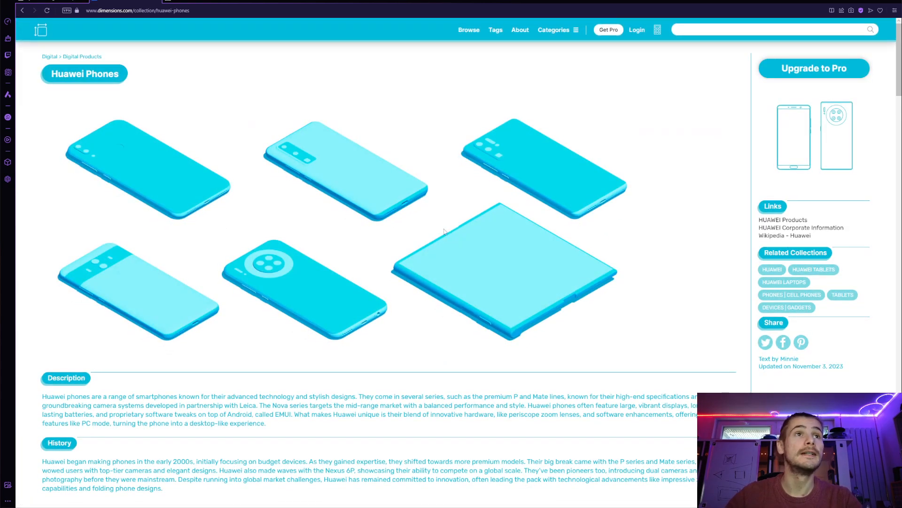
{"action": "scroll", "coordinate": [309, 257], "scroll_direction": "down", "scroll_amount": 14}
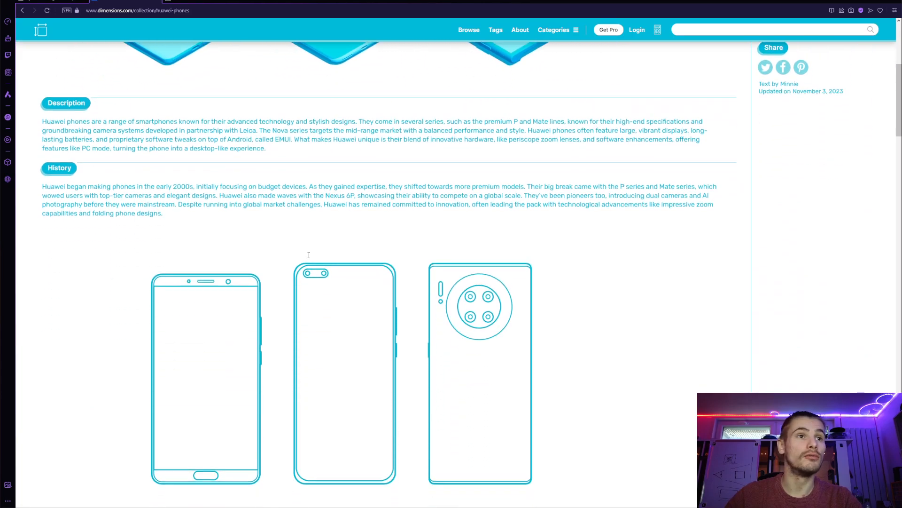
{"action": "scroll", "coordinate": [309, 257], "scroll_direction": "down", "scroll_amount": 5}
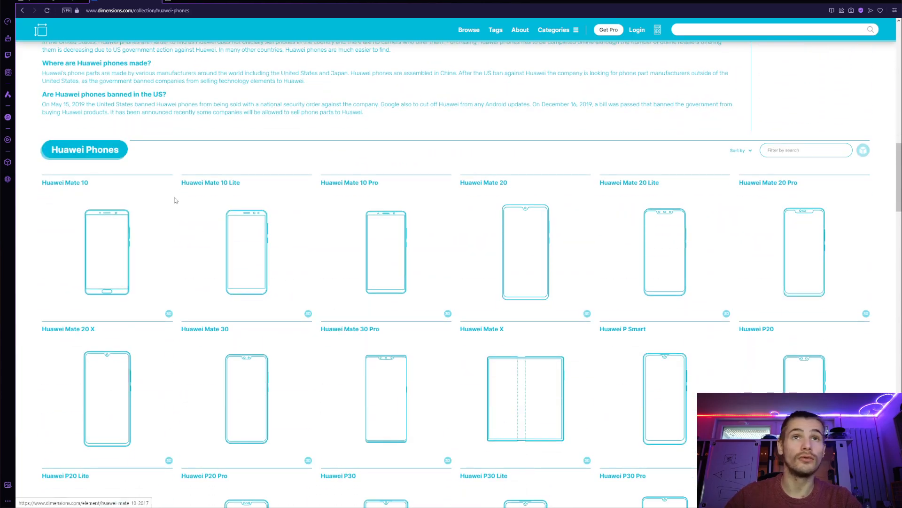
{"action": "scroll", "coordinate": [346, 247], "scroll_direction": "down", "scroll_amount": 2}
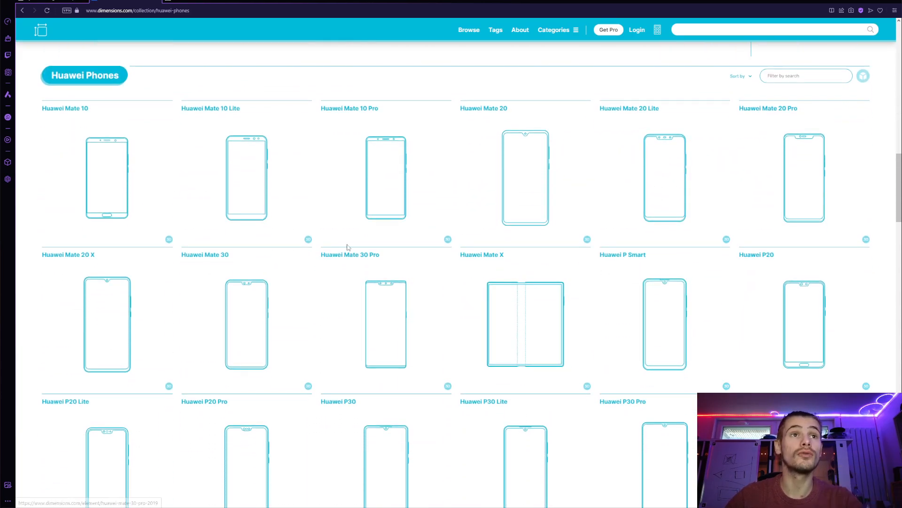
- Return to the MP3 player's Amazon page, check the screen size in the expanded specifications, and enlarge the product photo showing the USB cable
{"action": "left_click", "coordinate": [92, 156]}
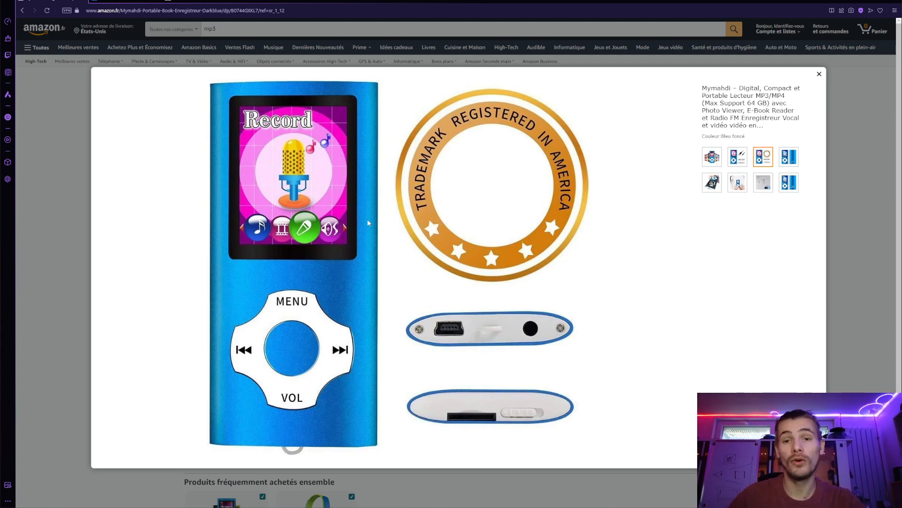
{"action": "left_click", "coordinate": [818, 75]}
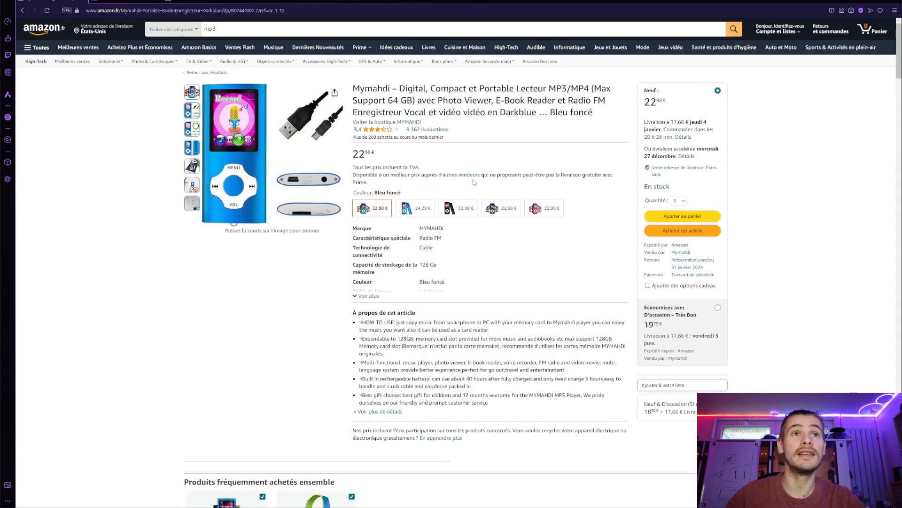
{"action": "scroll", "coordinate": [473, 182], "scroll_direction": "down", "scroll_amount": 1}
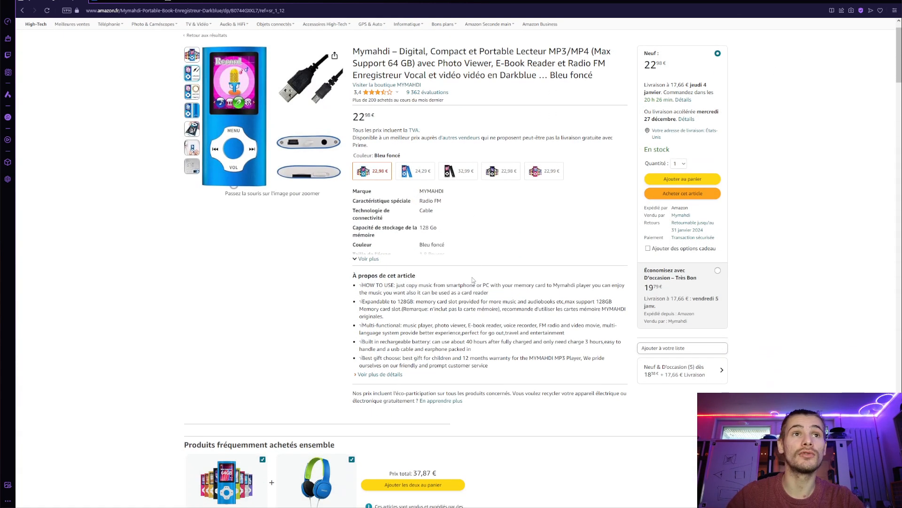
{"action": "left_click", "coordinate": [375, 259]}
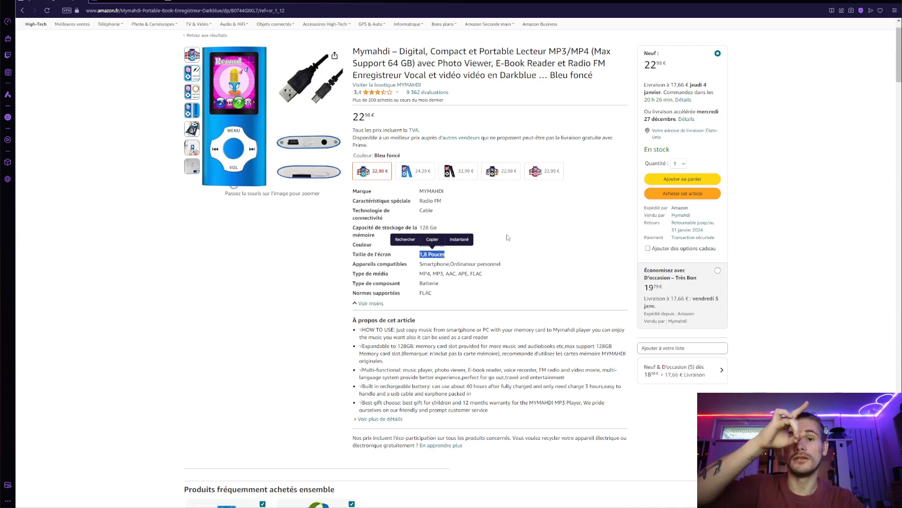
{"action": "left_click", "coordinate": [229, 85]}
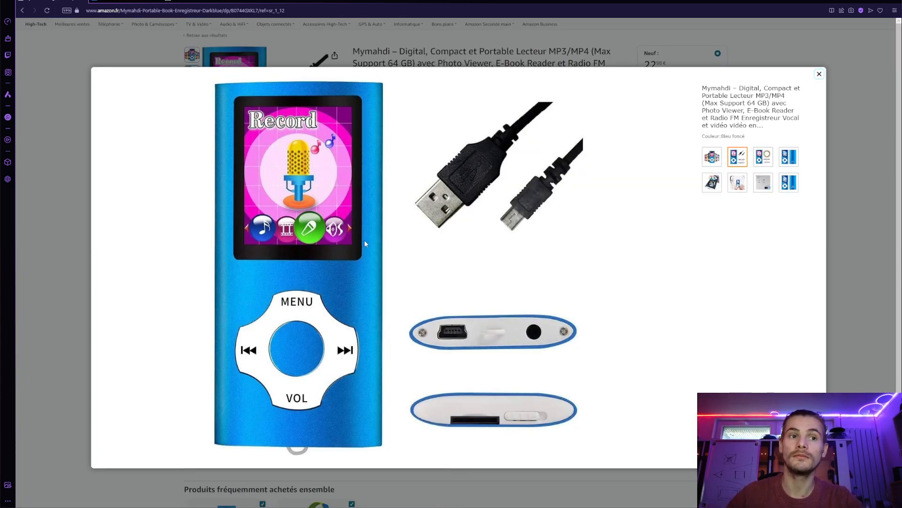
- Switch to Fusion 360 and insert today's downloaded MP3 player JPG as a canvas on the vertical front plane, keeping the default settings
{"action": "left_click", "coordinate": [197, 2]}
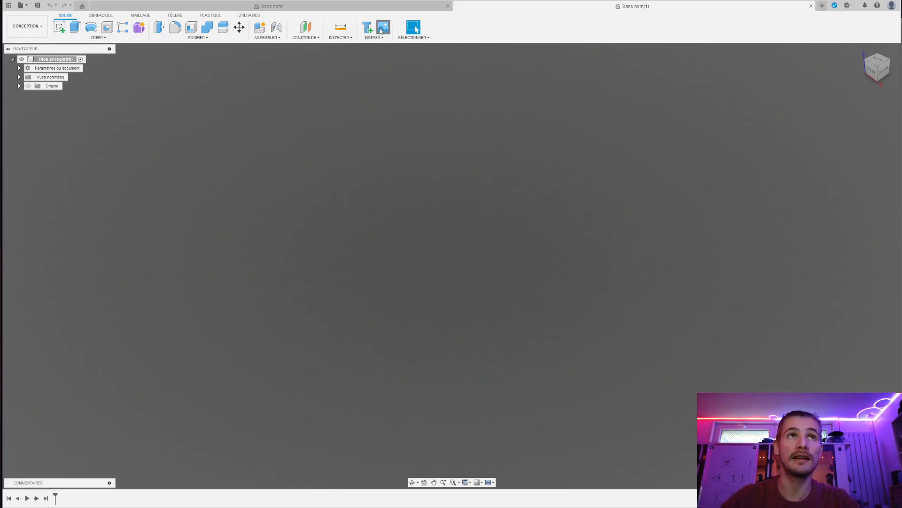
{"action": "left_click", "coordinate": [382, 30]}
{"action": "left_click", "coordinate": [370, 327]}
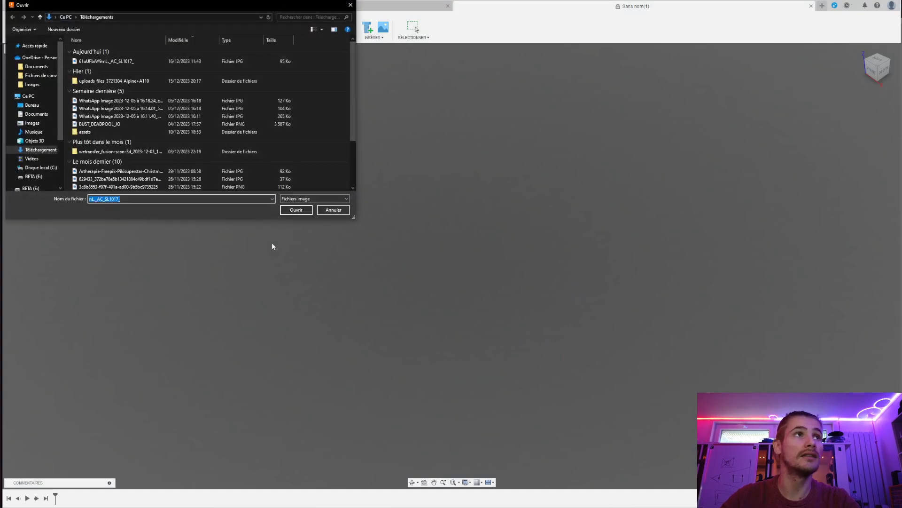
{"action": "left_click", "coordinate": [111, 61]}
{"action": "left_click", "coordinate": [307, 210]}
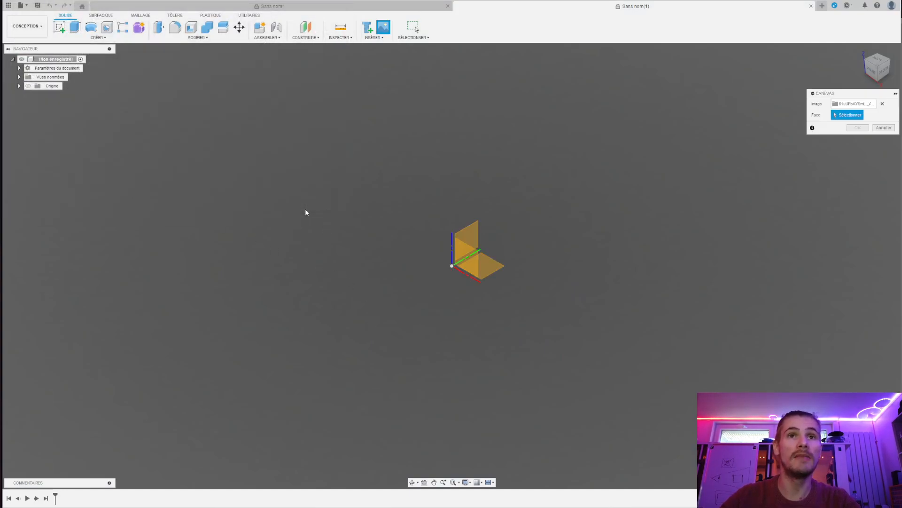
{"action": "left_click", "coordinate": [476, 256]}
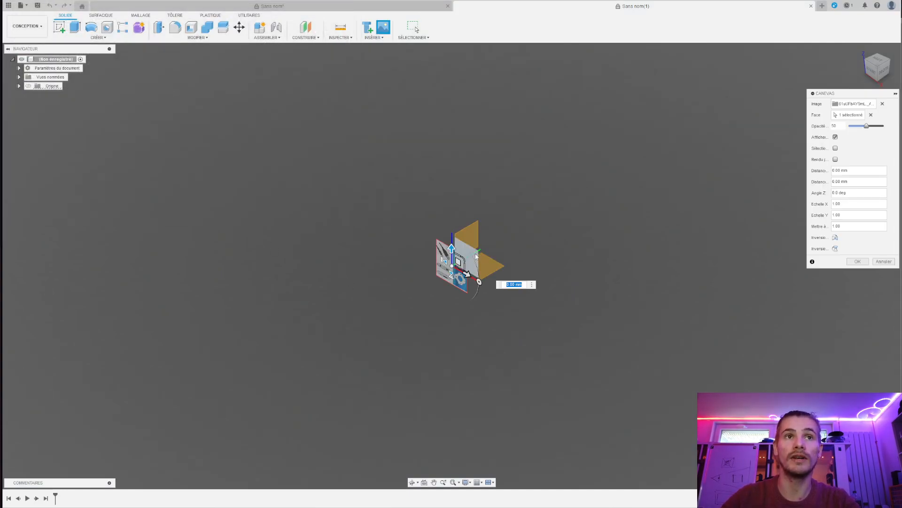
{"action": "left_click", "coordinate": [858, 261]}
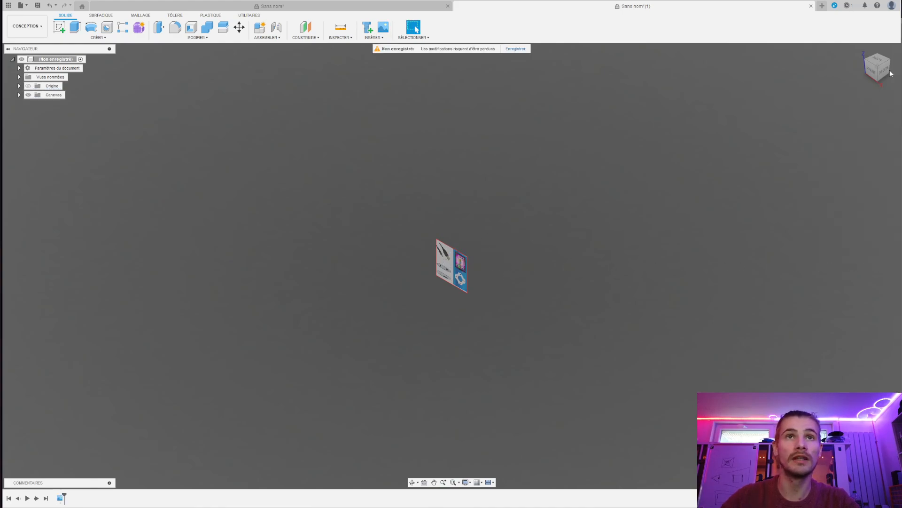
- Face the canvas in the front view and start a sketch on the front plane
{"action": "scroll", "coordinate": [481, 242], "scroll_direction": "down", "scroll_amount": 2}
{"action": "scroll", "coordinate": [463, 254], "scroll_direction": "up", "scroll_amount": 8}
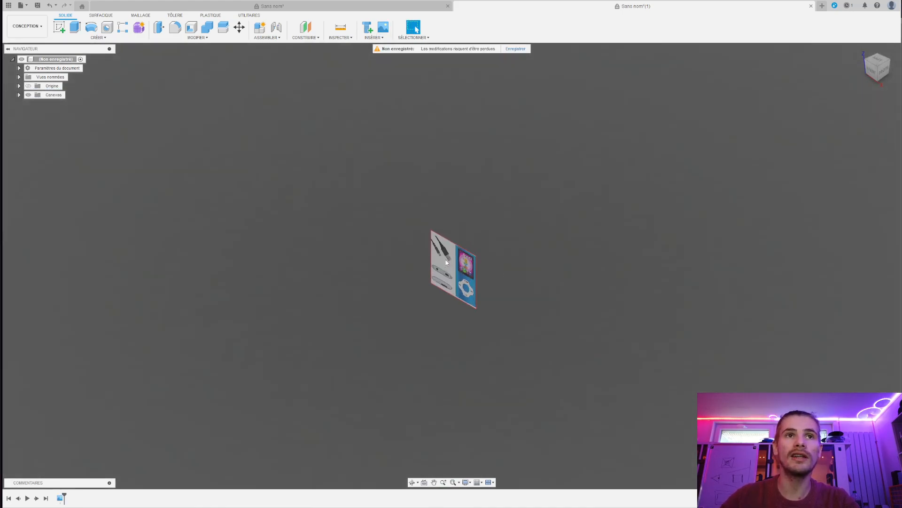
{"action": "left_click", "coordinate": [880, 74]}
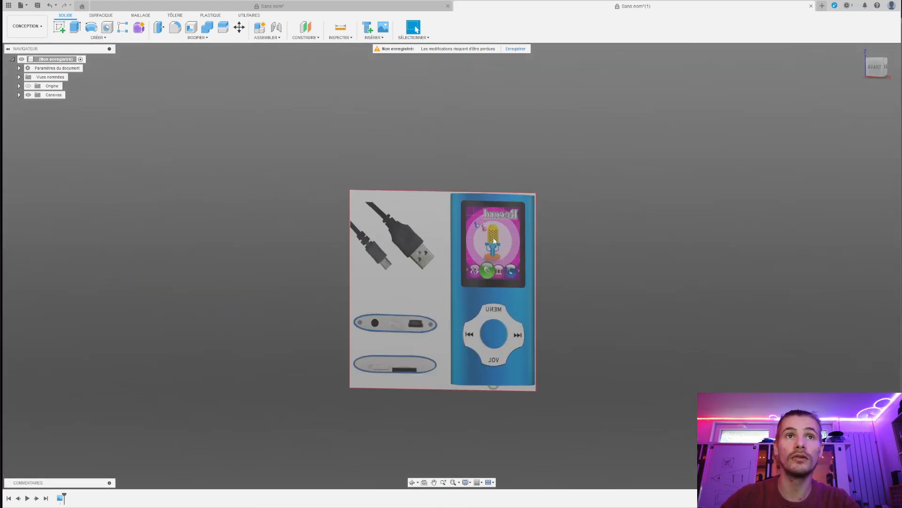
{"action": "scroll", "coordinate": [500, 242], "scroll_direction": "up", "scroll_amount": 3}
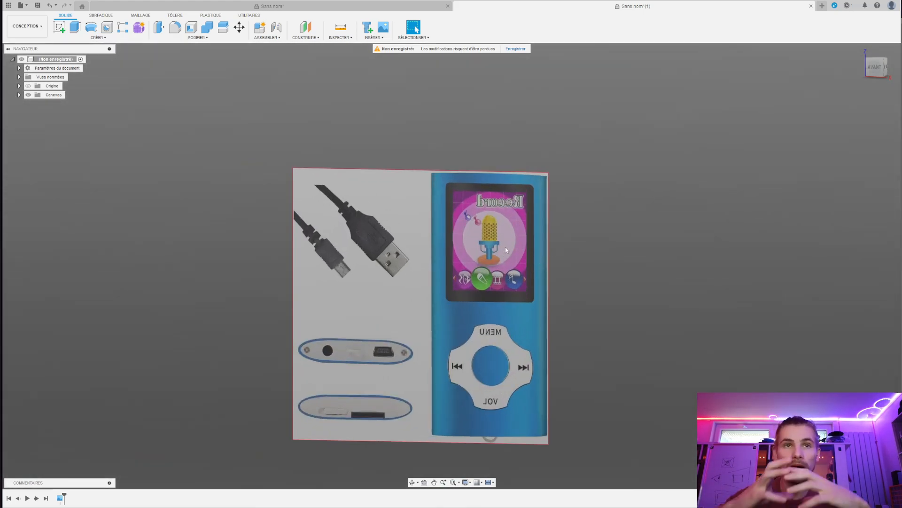
{"action": "left_click", "coordinate": [875, 66]}
{"action": "left_click", "coordinate": [58, 28]}
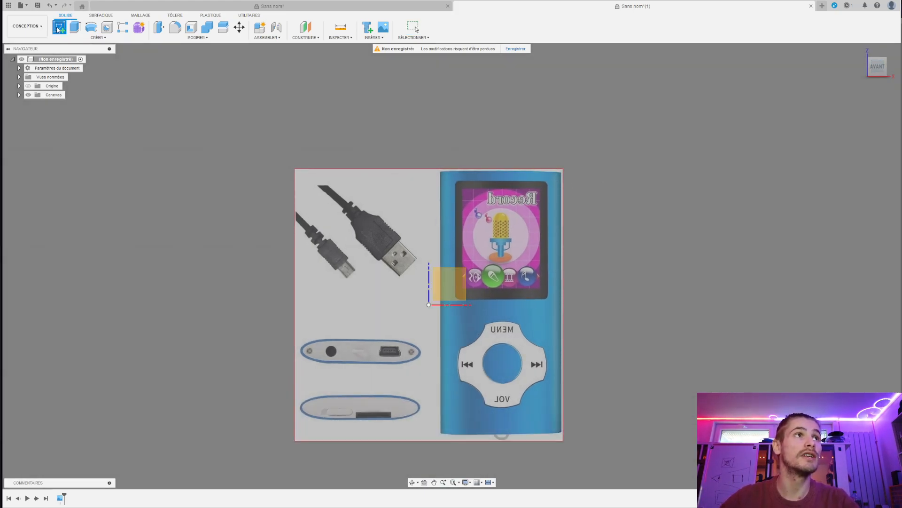
{"action": "left_click", "coordinate": [458, 275]}
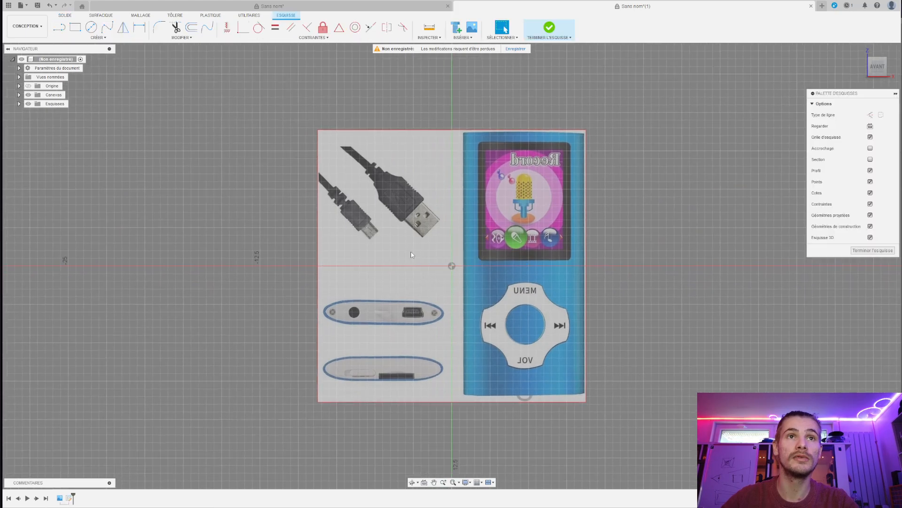
- Draw a two-point rectangle over the MP3 player's colour display, tracing the edges of the lit screen area
{"action": "scroll", "coordinate": [569, 160], "scroll_direction": "up", "scroll_amount": 5}
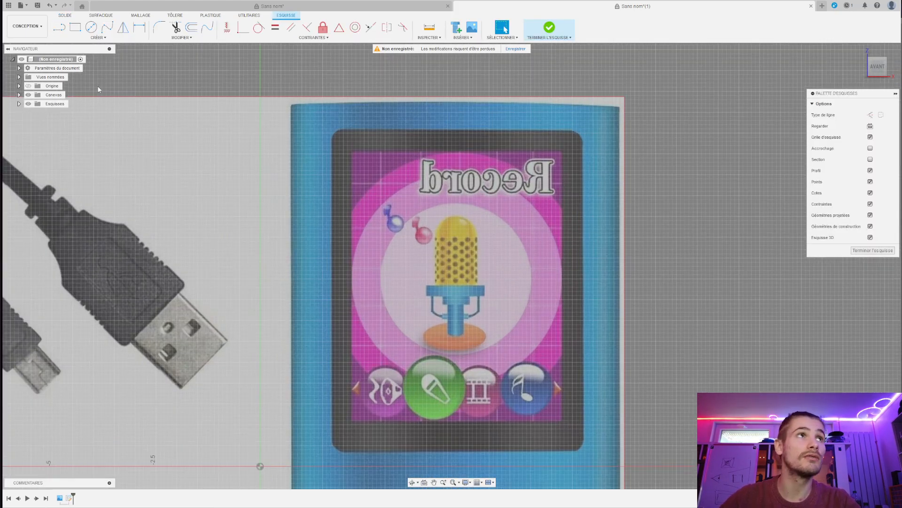
{"action": "left_click", "coordinate": [75, 26]}
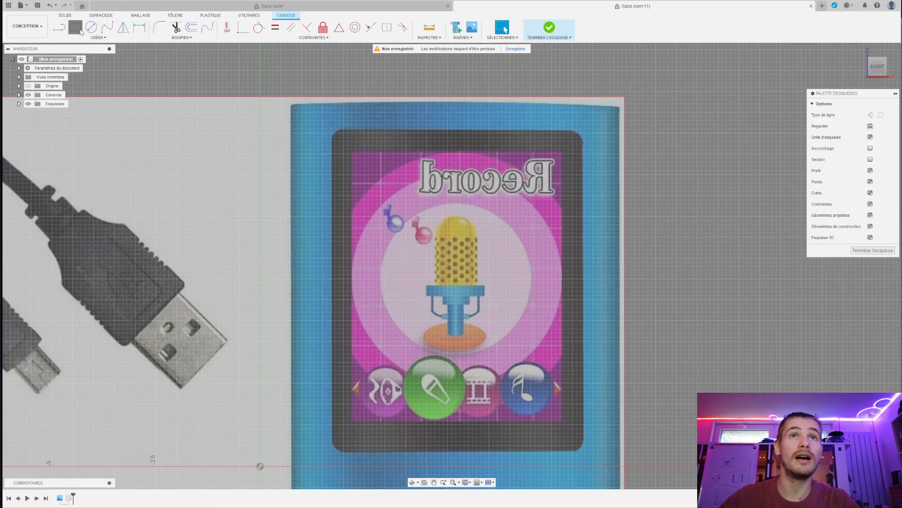
{"action": "left_click", "coordinate": [562, 151]}
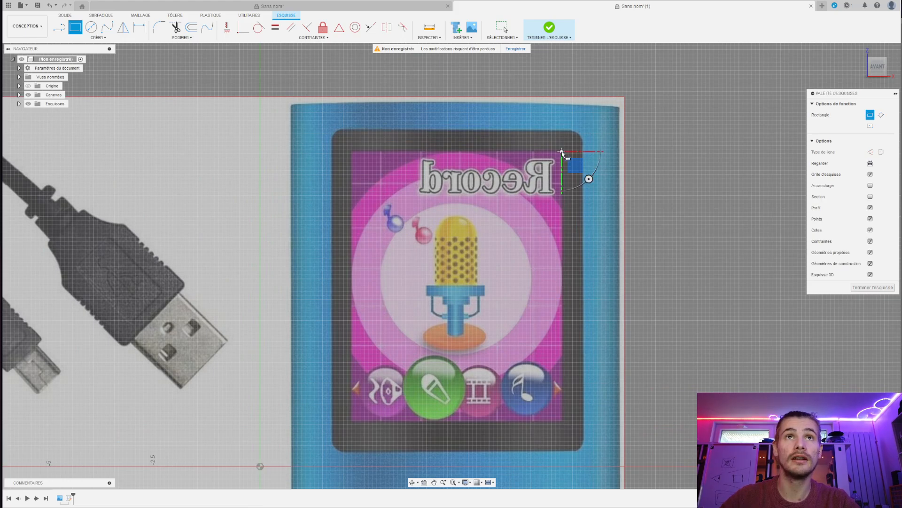
{"action": "left_click", "coordinate": [352, 422]}
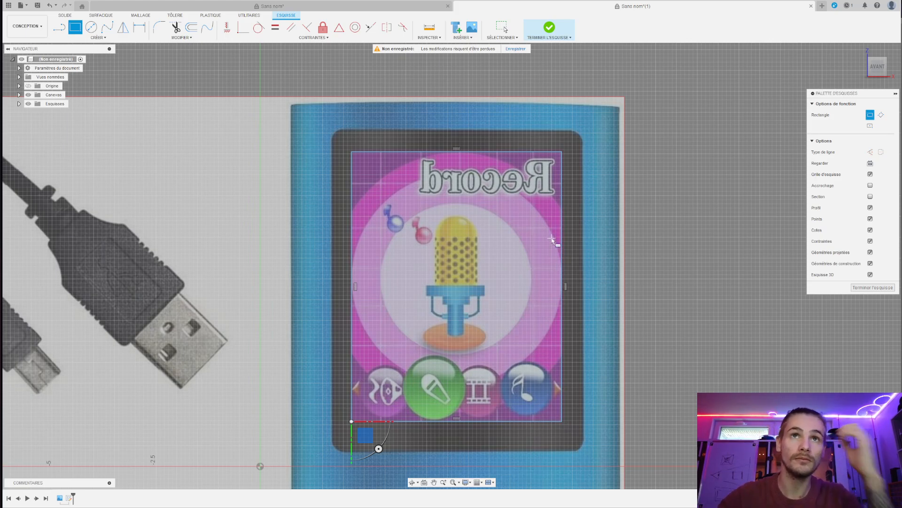
{"action": "key", "text": "Escape"}
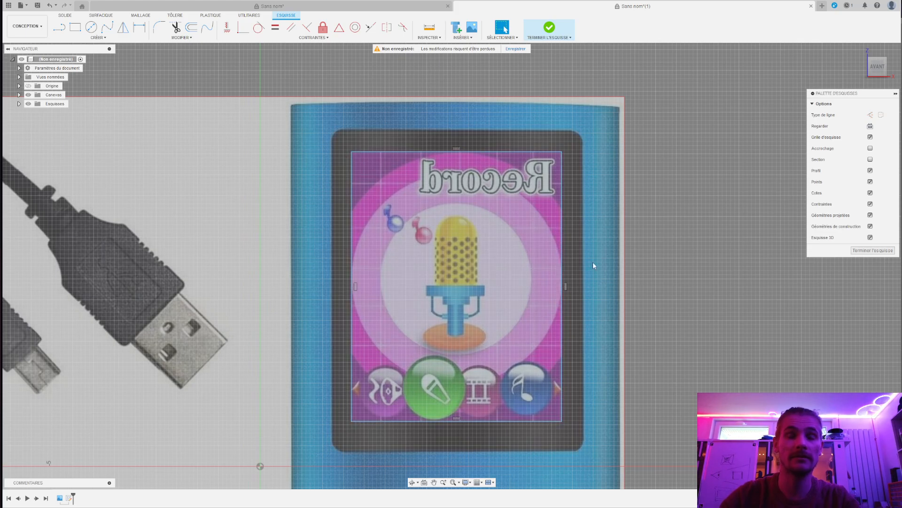
- Adjust the rectangle's upper-right corner to line up more precisely with the corner of the display image
{"action": "scroll", "coordinate": [570, 142], "scroll_direction": "down", "scroll_amount": 2}
{"action": "scroll", "coordinate": [570, 143], "scroll_direction": "up", "scroll_amount": 5}
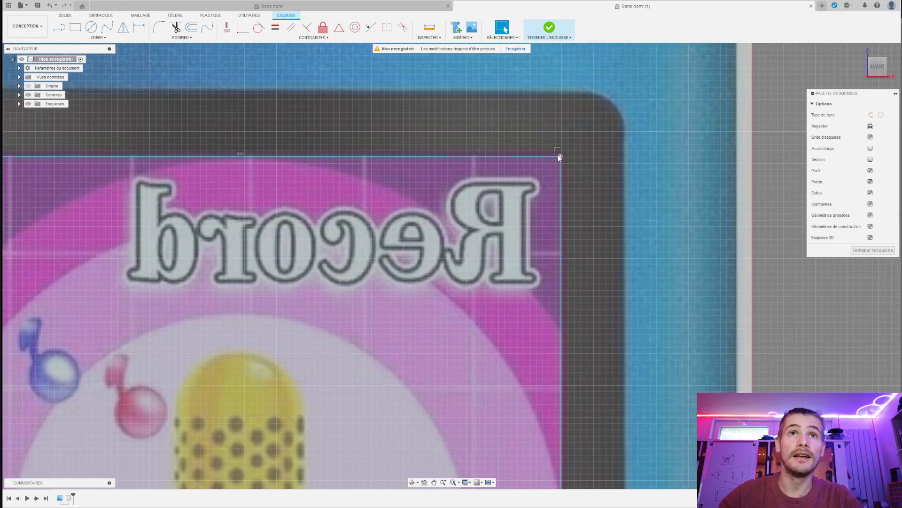
{"action": "left_click_drag", "start_coordinate": [560, 158], "coordinate": [566, 156]}
{"action": "scroll", "coordinate": [563, 154], "scroll_direction": "up", "scroll_amount": 2}
{"action": "scroll", "coordinate": [562, 153], "scroll_direction": "down", "scroll_amount": 6}
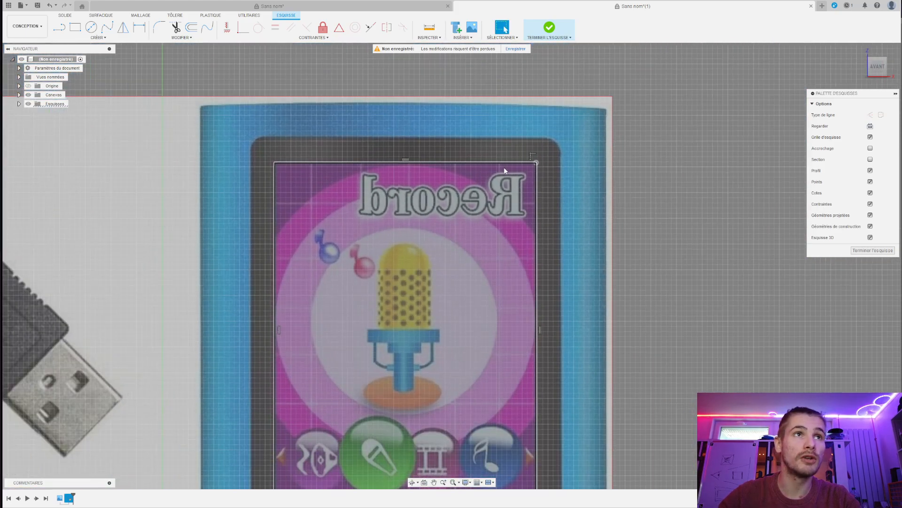
{"action": "scroll", "coordinate": [524, 325], "scroll_direction": "up", "scroll_amount": 2}
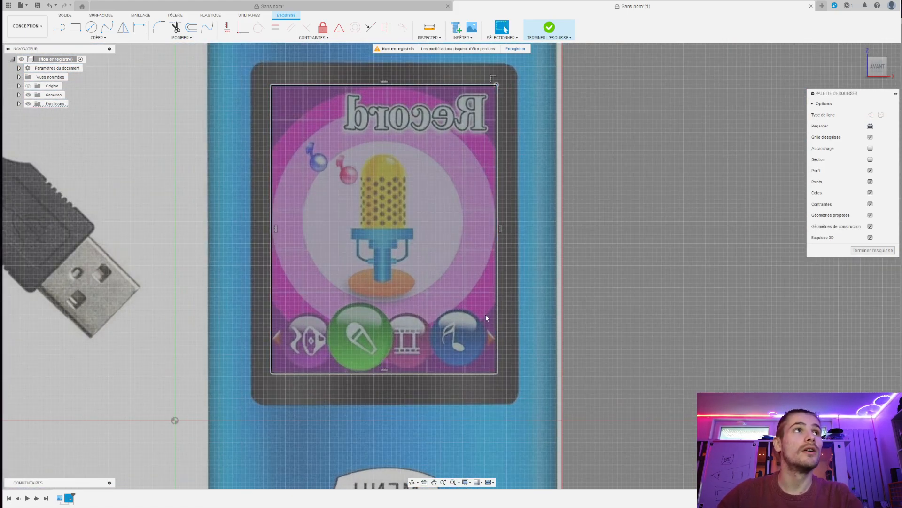
- Draw a diagonal line from the rectangle's upper-left corner to its lower-right corner
{"action": "key", "text": "l"}
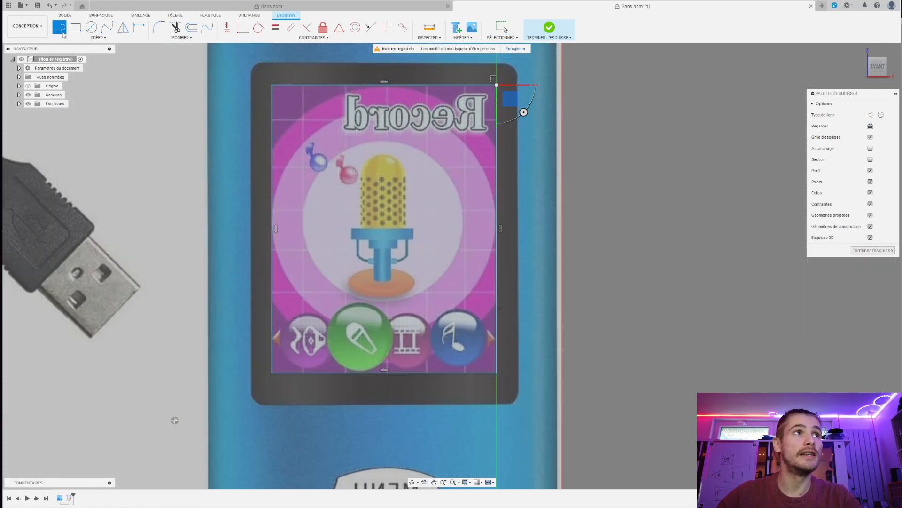
{"action": "left_click", "coordinate": [272, 85]}
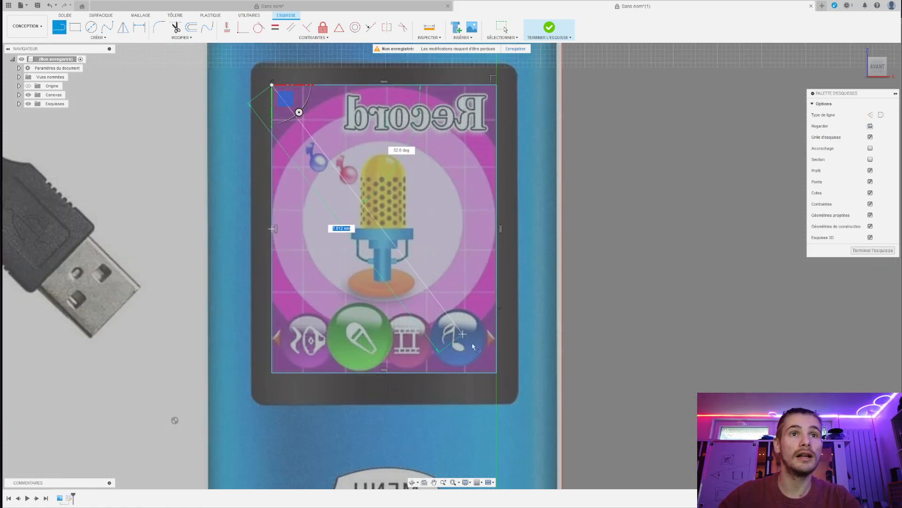
{"action": "left_click", "coordinate": [497, 373]}
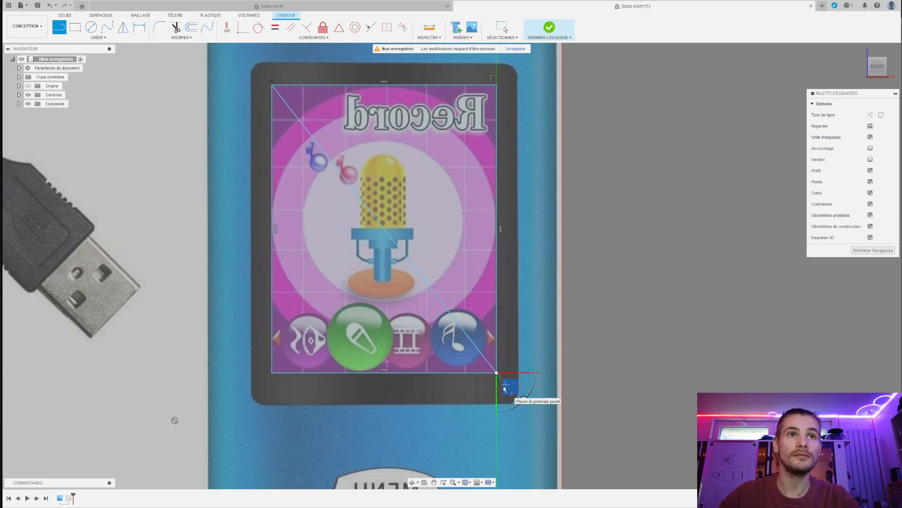
- Dimension the angle between the diagonal and the rectangle's bottom edge, keeping the proposed value, and enlarge the rectangle from its lower-right corner
{"action": "left_click", "coordinate": [139, 29]}
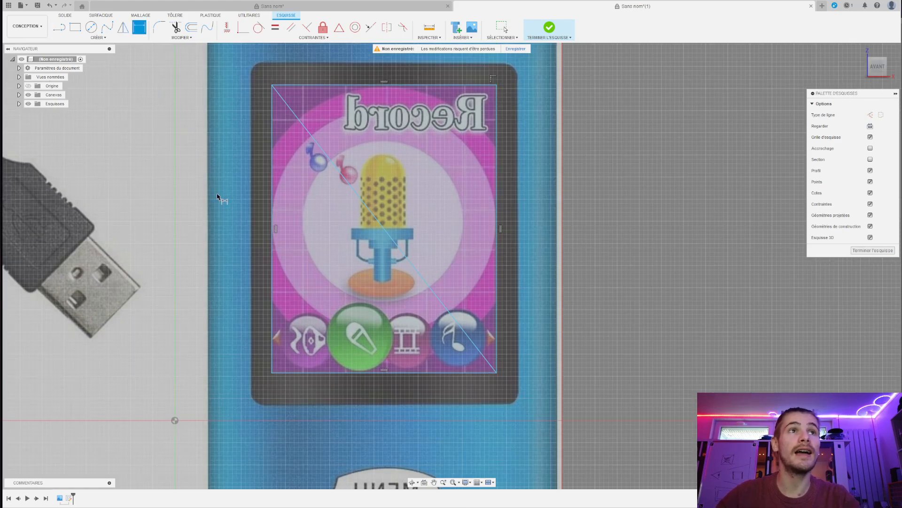
{"action": "left_click", "coordinate": [456, 323]}
{"action": "left_click", "coordinate": [437, 373]}
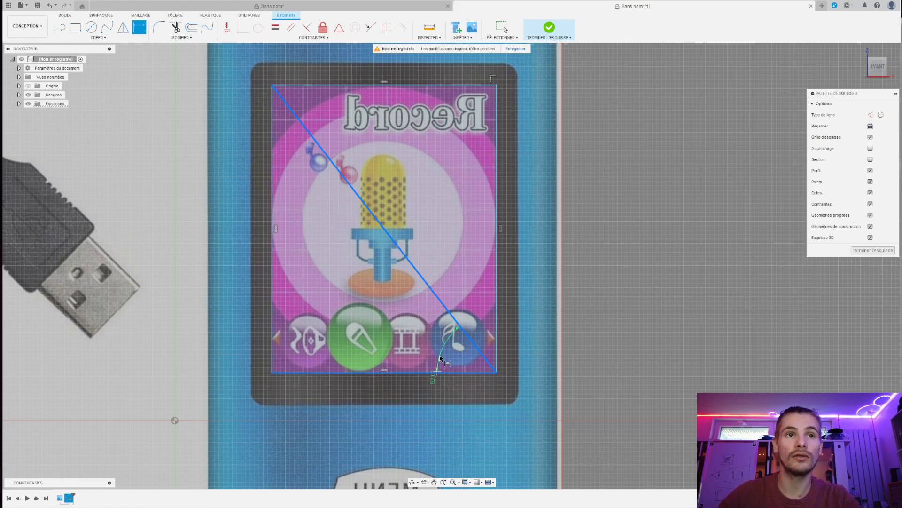
{"action": "left_click", "coordinate": [427, 330]}
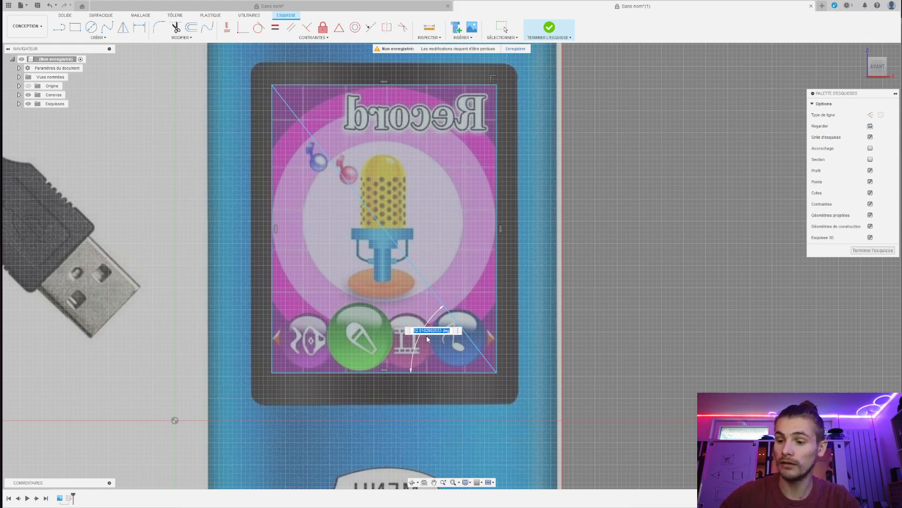
{"action": "key", "text": "Return"}
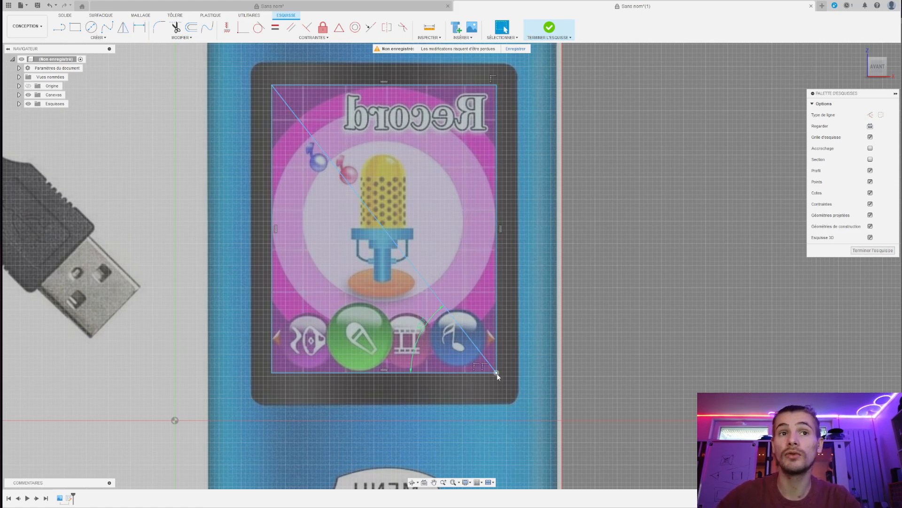
{"action": "mouse_move", "coordinate": [497, 373]}
{"action": "left_mouse_down"}
{"action": "mouse_move", "coordinate": [599, 419]}
{"action": "mouse_move", "coordinate": [487, 432]}
{"action": "mouse_move", "coordinate": [529, 390]}
{"action": "mouse_move", "coordinate": [572, 436]}
{"action": "mouse_move", "coordinate": [518, 426]}
{"action": "left_mouse_up"}
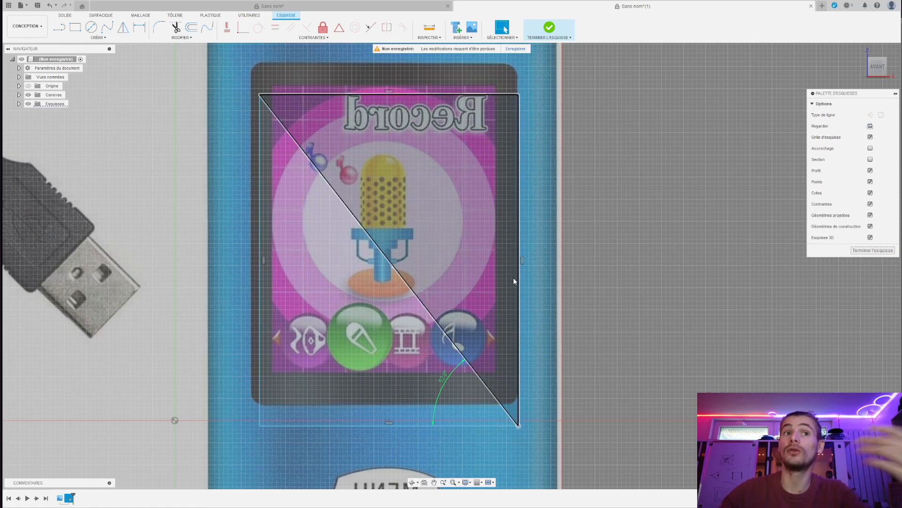
{"action": "scroll", "coordinate": [463, 270], "scroll_direction": "down", "scroll_amount": 3}
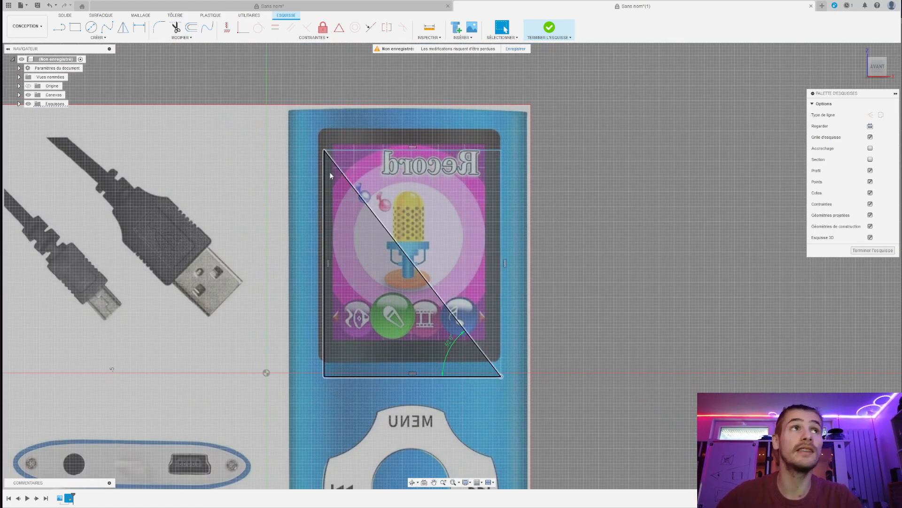
- Dimension the rectangle's diagonal and set its length to 45 mm
{"action": "left_click", "coordinate": [412, 262]}
{"action": "left_click", "coordinate": [419, 273]}
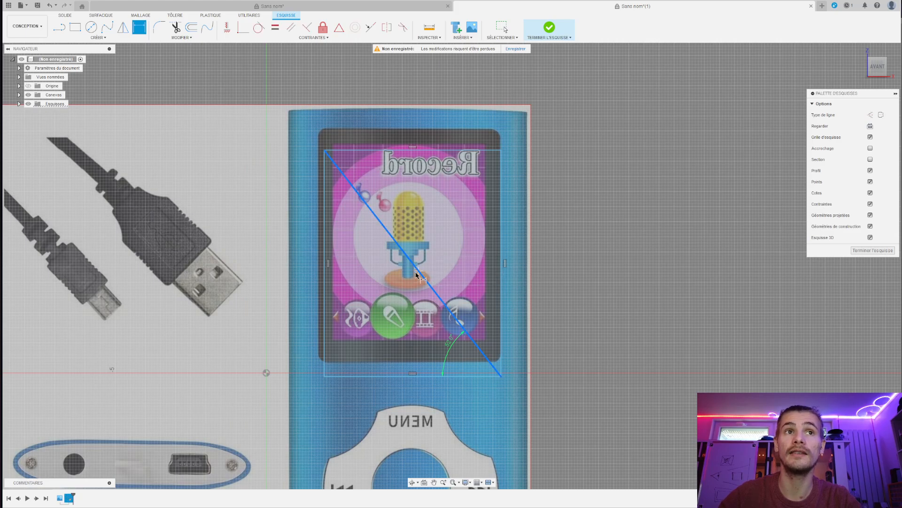
{"action": "left_click", "coordinate": [407, 282]}
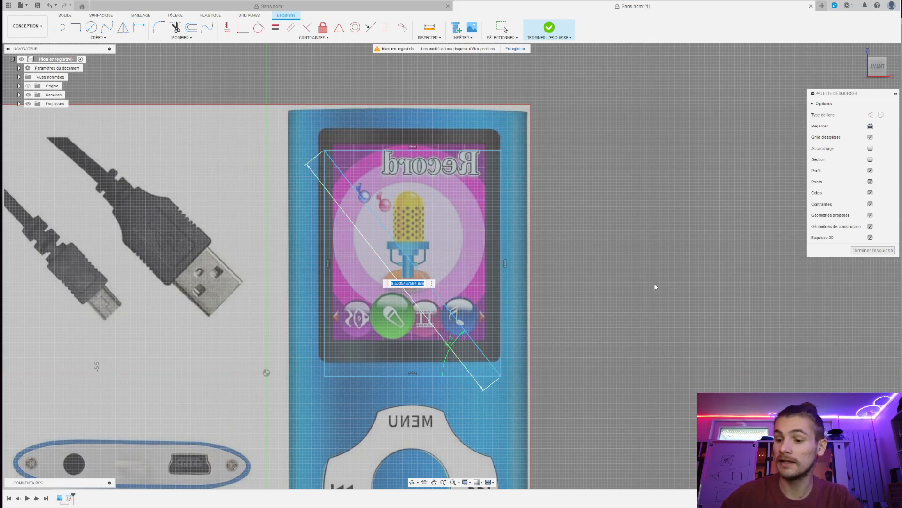
{"action": "type", "text": "45"}
{"action": "key", "text": "Return"}
{"action": "scroll", "coordinate": [554, 282], "scroll_direction": "down", "scroll_amount": 7}
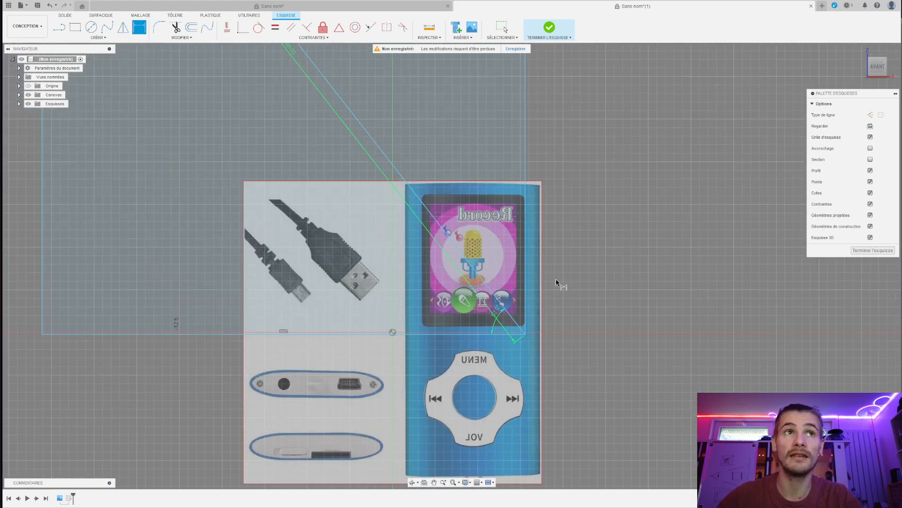
{"action": "scroll", "coordinate": [529, 207], "scroll_direction": "down", "scroll_amount": 4}
{"action": "scroll", "coordinate": [538, 197], "scroll_direction": "up", "scroll_amount": 4}
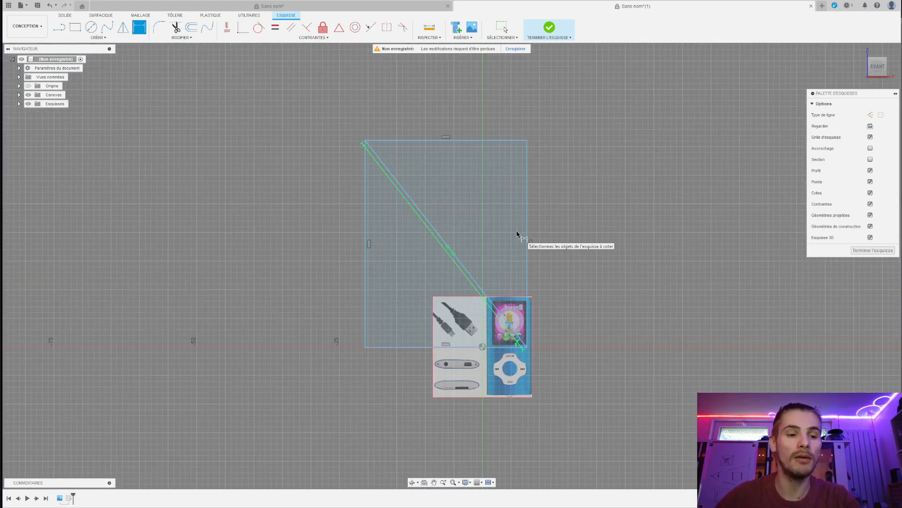
- Shift the rectangle sideways by its right edge, list the canvases in the browser, and convert the diagonal to a construction line
{"action": "key", "text": "Escape"}
{"action": "left_click_drag", "start_coordinate": [526, 234], "coordinate": [557, 244]}
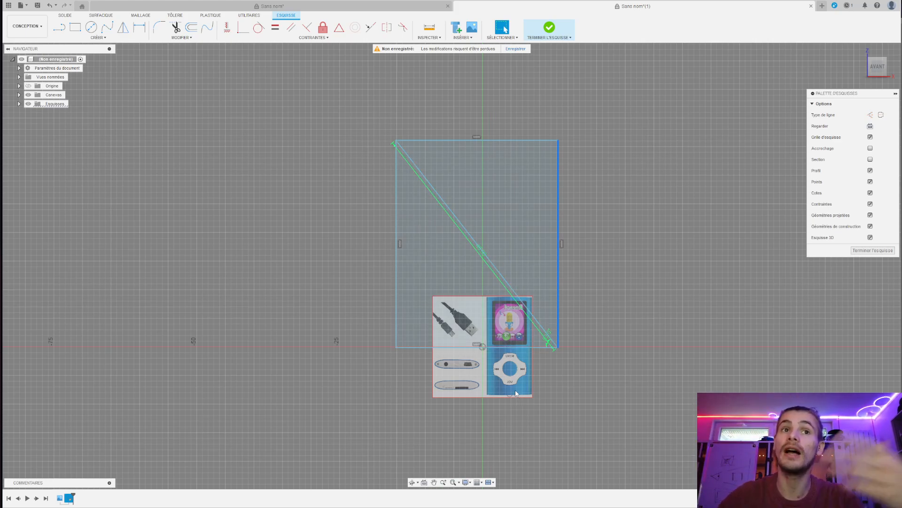
{"action": "left_click", "coordinate": [19, 95]}
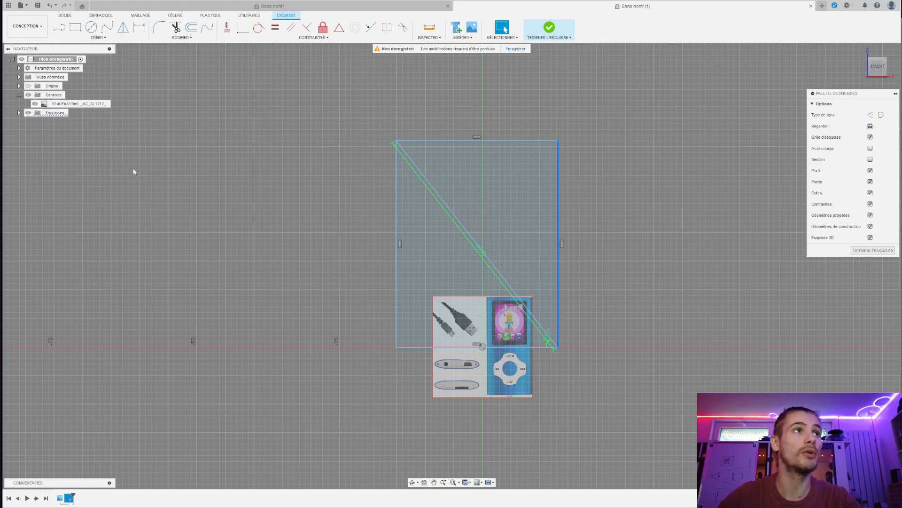
{"action": "scroll", "coordinate": [509, 221], "scroll_direction": "up", "scroll_amount": 1}
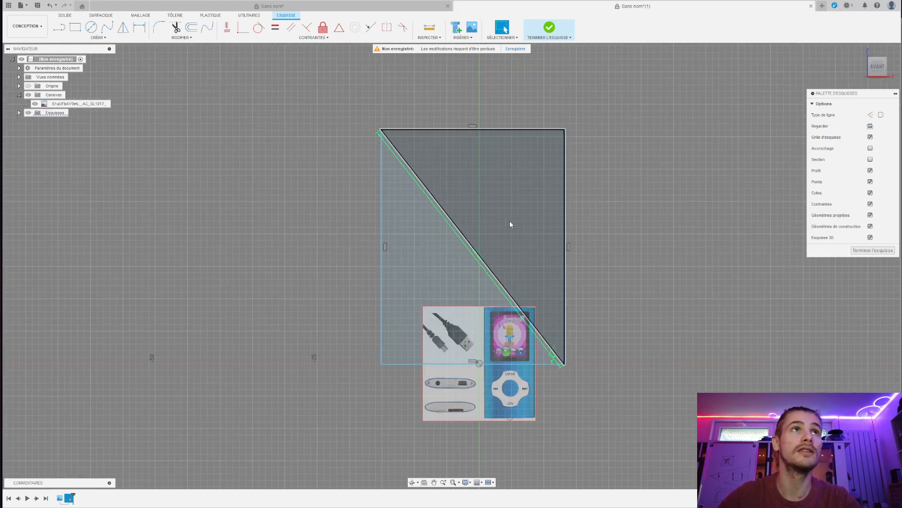
{"action": "left_click", "coordinate": [452, 225]}
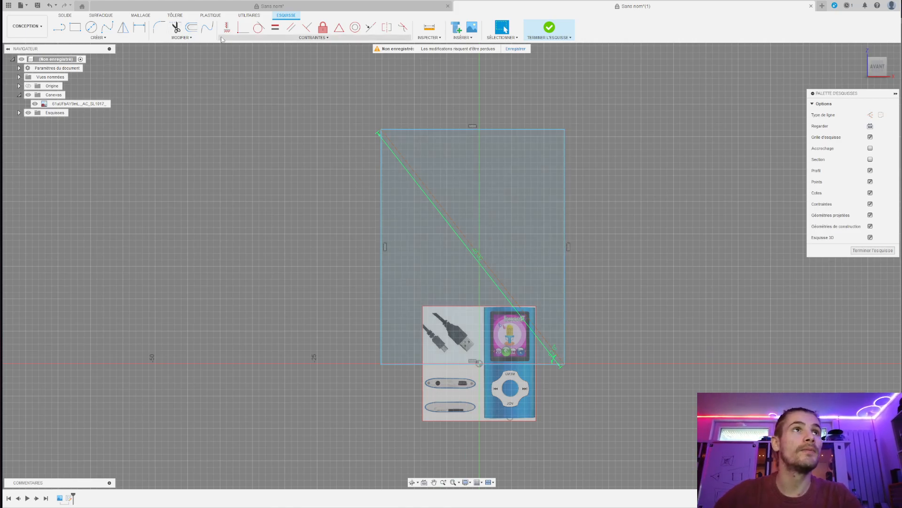
- Centre the rectangle by constraining the diagonal's midpoint to the origin, and finish the sketch
{"action": "left_click", "coordinate": [273, 36]}
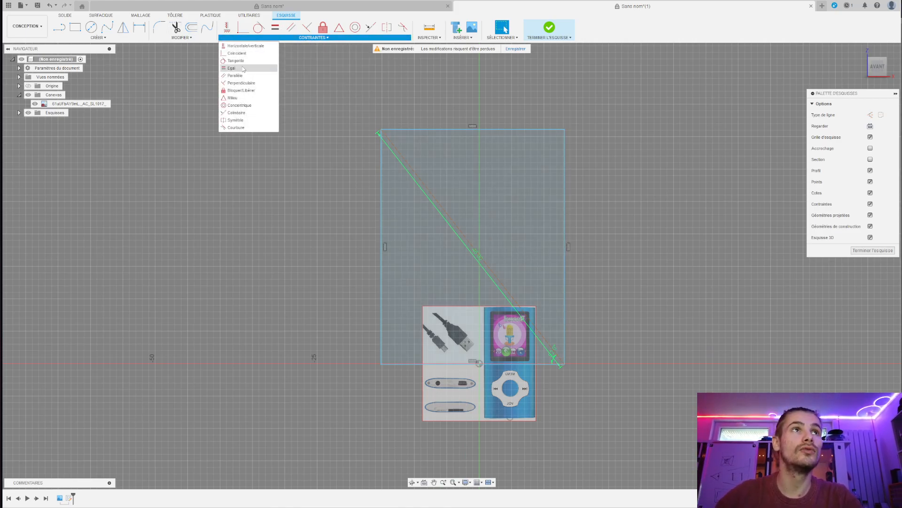
{"action": "left_click", "coordinate": [243, 100]}
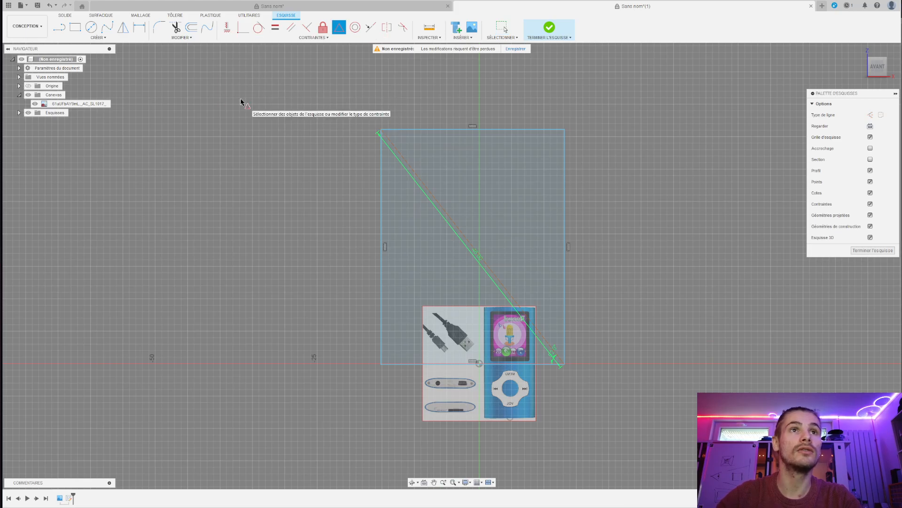
{"action": "left_click", "coordinate": [472, 248]}
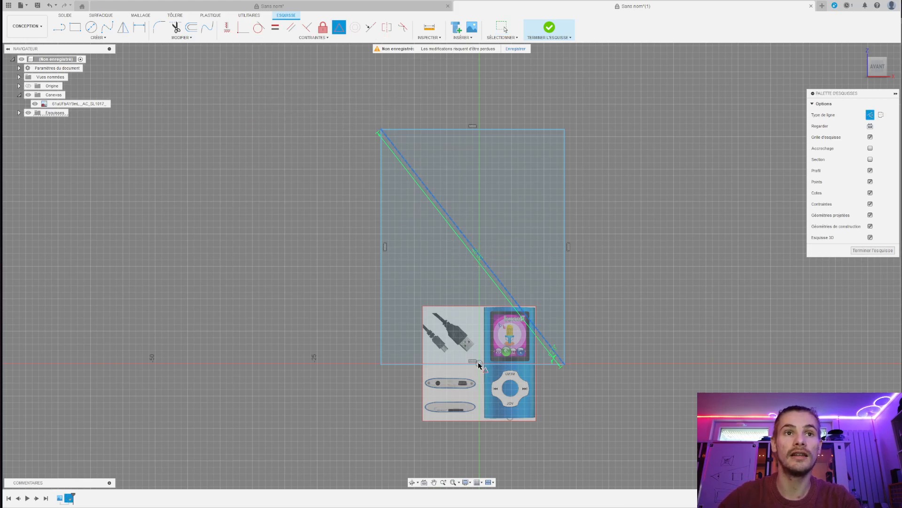
{"action": "left_click", "coordinate": [480, 363]}
{"action": "scroll", "coordinate": [535, 284], "scroll_direction": "down", "scroll_amount": 3}
{"action": "scroll", "coordinate": [528, 353], "scroll_direction": "up", "scroll_amount": 4}
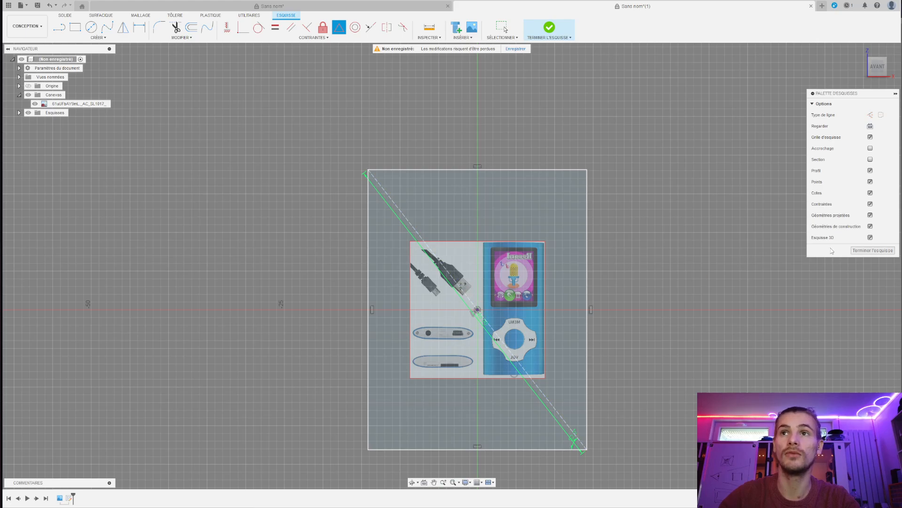
{"action": "left_click", "coordinate": [873, 250]}
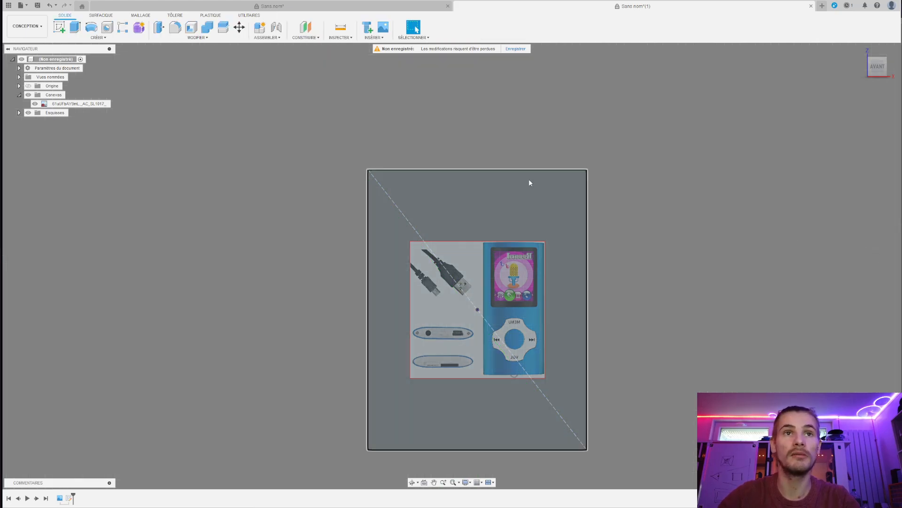
{"action": "scroll", "coordinate": [529, 182], "scroll_direction": "down", "scroll_amount": 3}
{"action": "scroll", "coordinate": [470, 174], "scroll_direction": "up", "scroll_amount": 1}
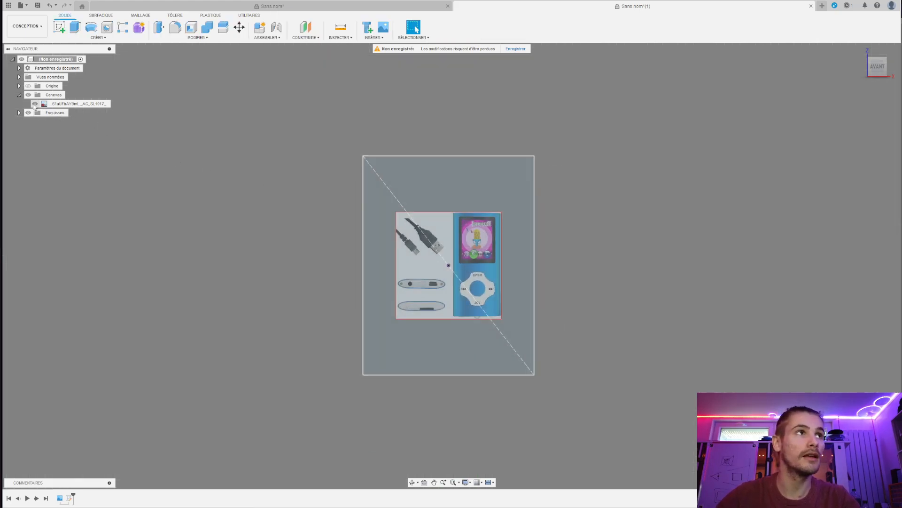
- Hide the MP3 player canvas so that only the rectangle sketch is shown
{"action": "left_click", "coordinate": [35, 104]}
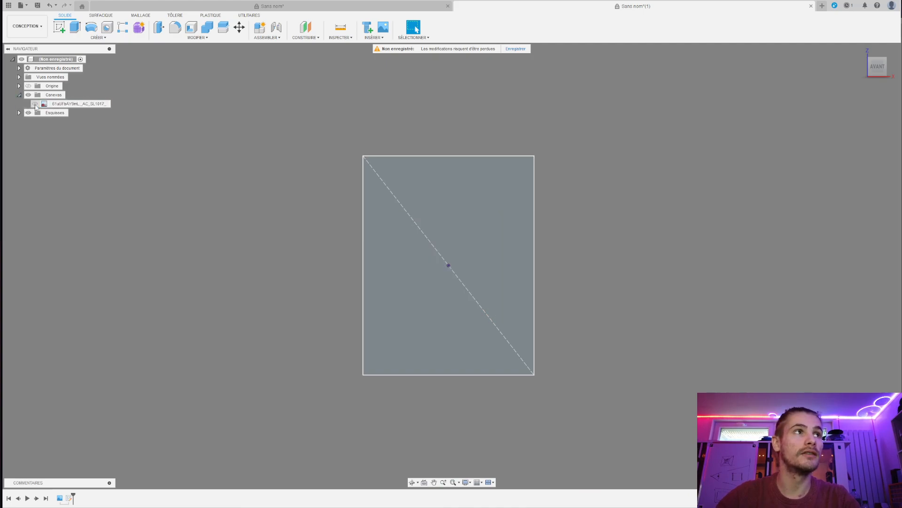
{"action": "scroll", "coordinate": [645, 326], "scroll_direction": "down", "scroll_amount": 2}
{"action": "scroll", "coordinate": [649, 319], "scroll_direction": "up", "scroll_amount": 1}
{"action": "scroll", "coordinate": [577, 278], "scroll_direction": "down", "scroll_amount": 4}
{"action": "scroll", "coordinate": [614, 324], "scroll_direction": "up", "scroll_amount": 3}
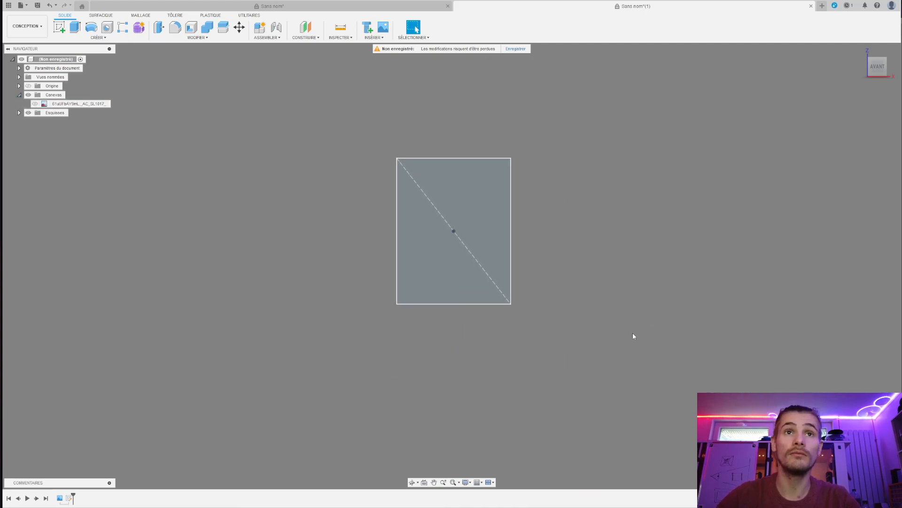
- Reorder the timeline so that the rectangle sketch comes before the MP3 player canvas
{"action": "left_click", "coordinate": [59, 498]}
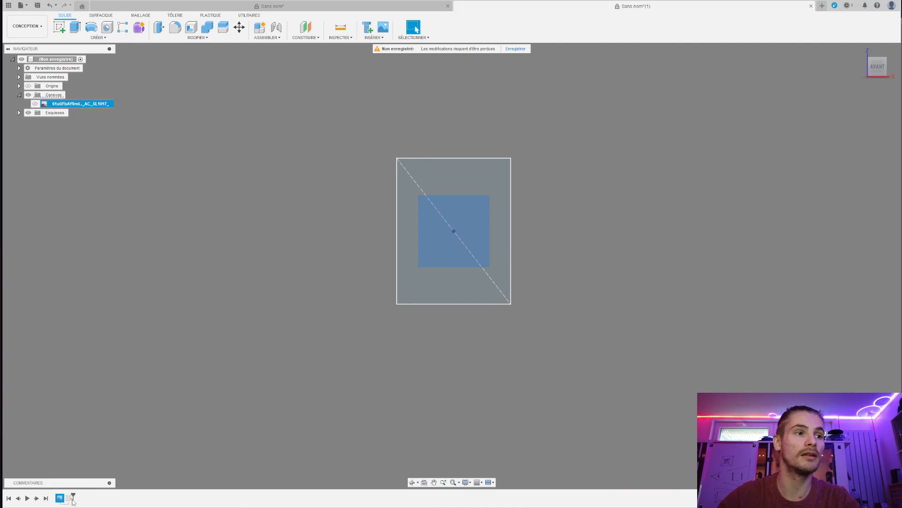
{"action": "left_click_drag", "start_coordinate": [69, 499], "coordinate": [55, 499]}
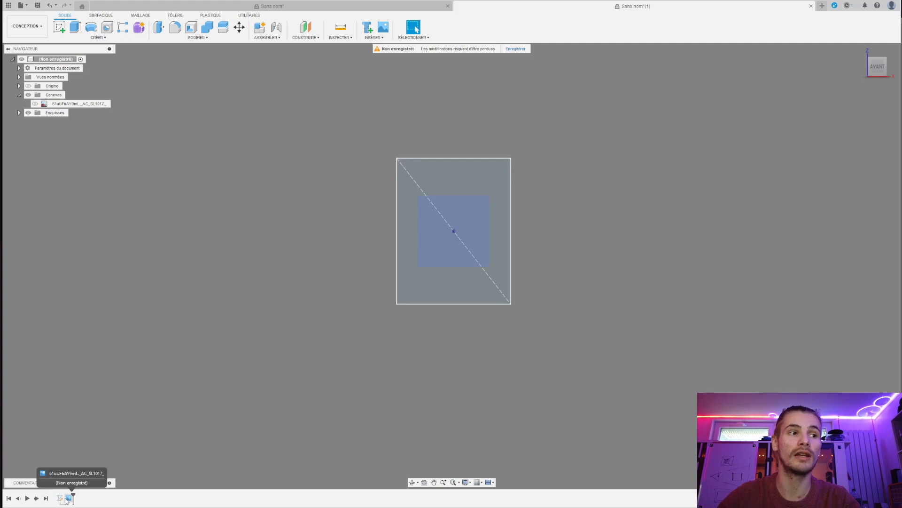
- Show the MP3 player canvas again, open it for editing, and mirror the picture horizontally so its text reads correctly
{"action": "left_click", "coordinate": [35, 104]}
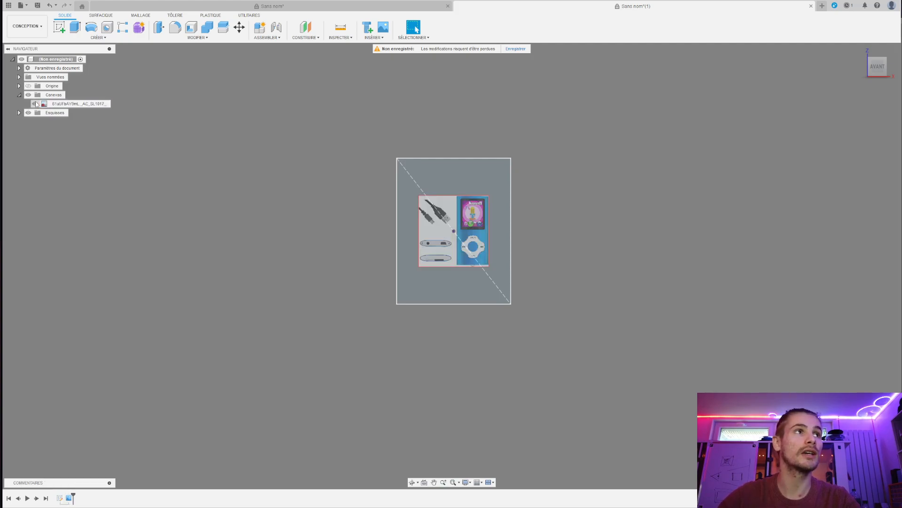
{"action": "double_click", "coordinate": [70, 499]}
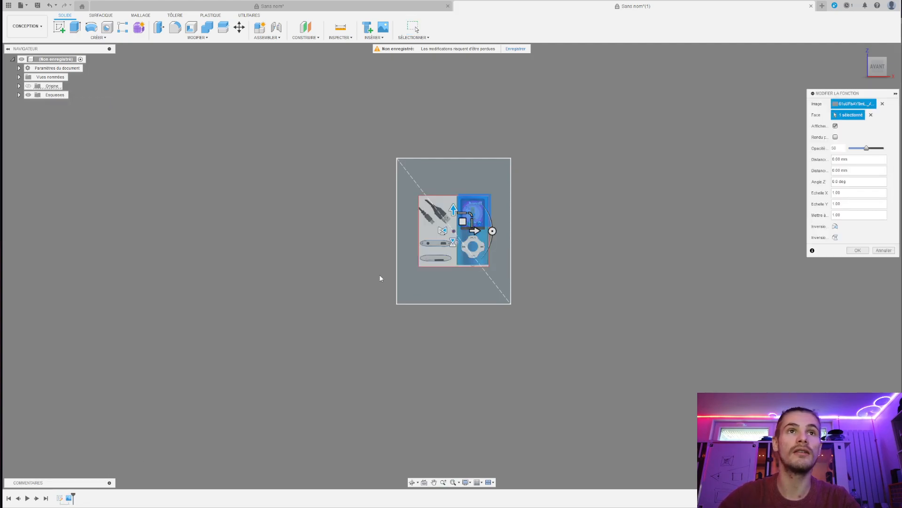
{"action": "scroll", "coordinate": [481, 224], "scroll_direction": "up", "scroll_amount": 3}
{"action": "scroll", "coordinate": [454, 257], "scroll_direction": "up", "scroll_amount": 2}
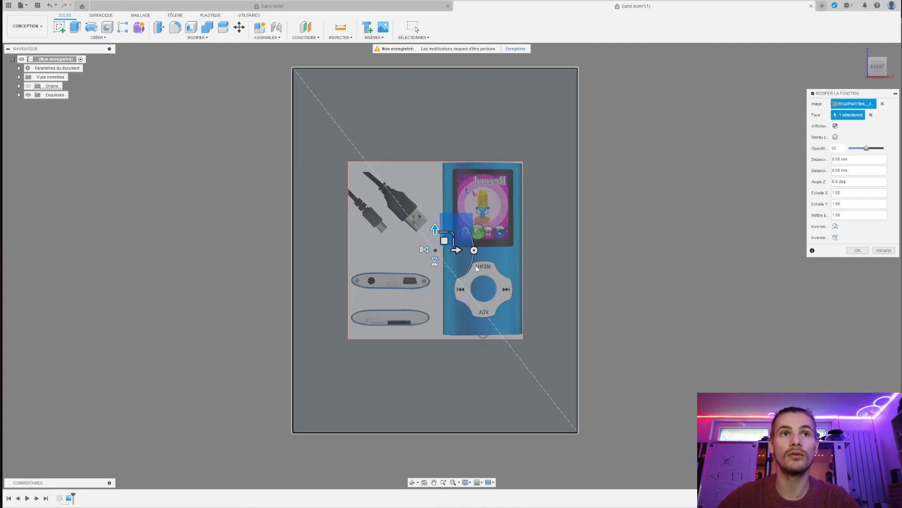
{"action": "left_click", "coordinate": [435, 262]}
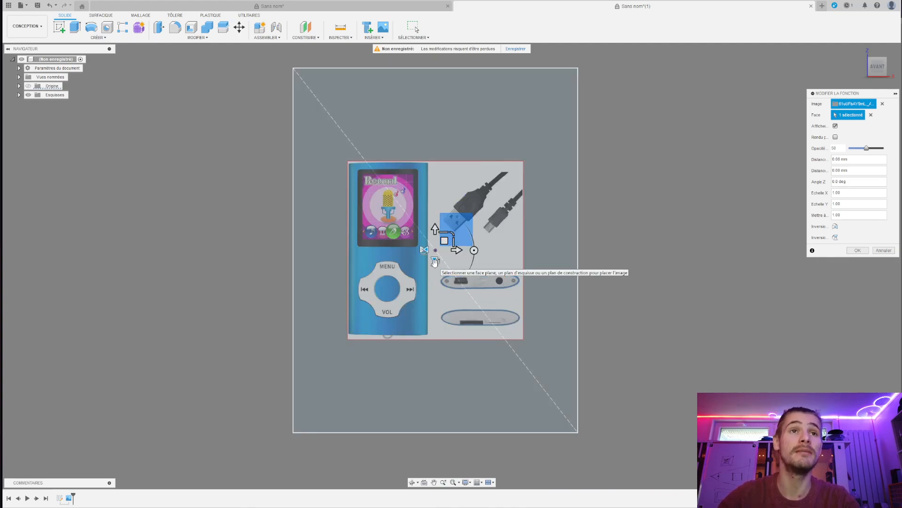
{"action": "scroll", "coordinate": [365, 281], "scroll_direction": "down", "scroll_amount": 3}
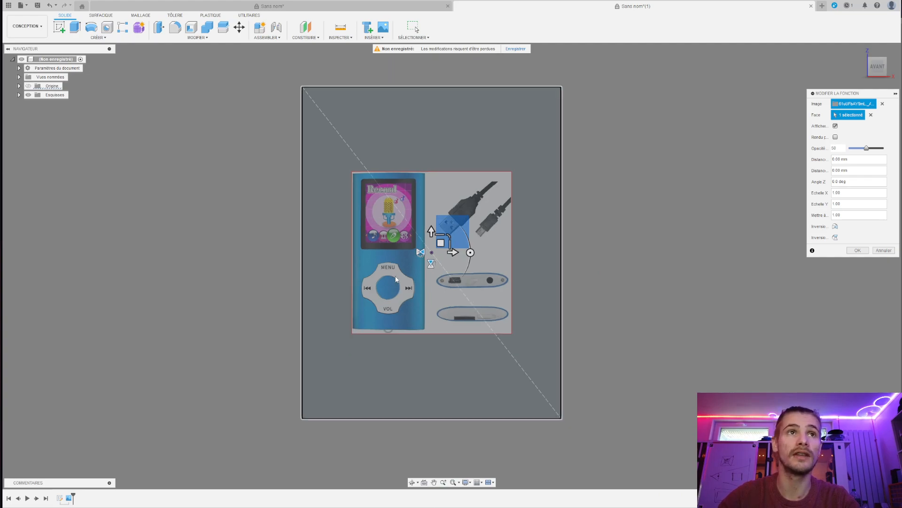
- Move and enlarge the canvas until the player's pictured screen fills the sketched rectangle
{"action": "left_click_drag", "start_coordinate": [439, 242], "coordinate": [523, 179]}
{"action": "left_click_drag", "start_coordinate": [428, 249], "coordinate": [581, 386]}
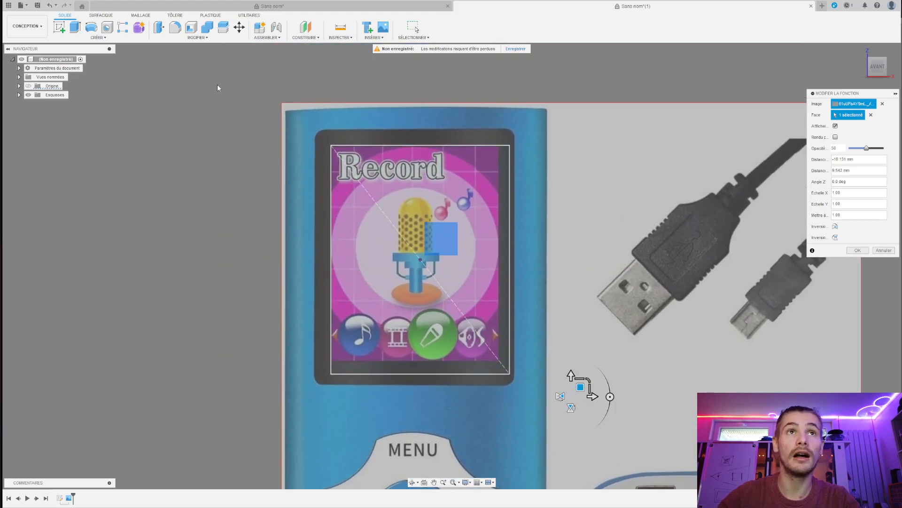
{"action": "scroll", "coordinate": [420, 166], "scroll_direction": "down", "scroll_amount": 3}
{"action": "scroll", "coordinate": [520, 249], "scroll_direction": "up", "scroll_amount": 2}
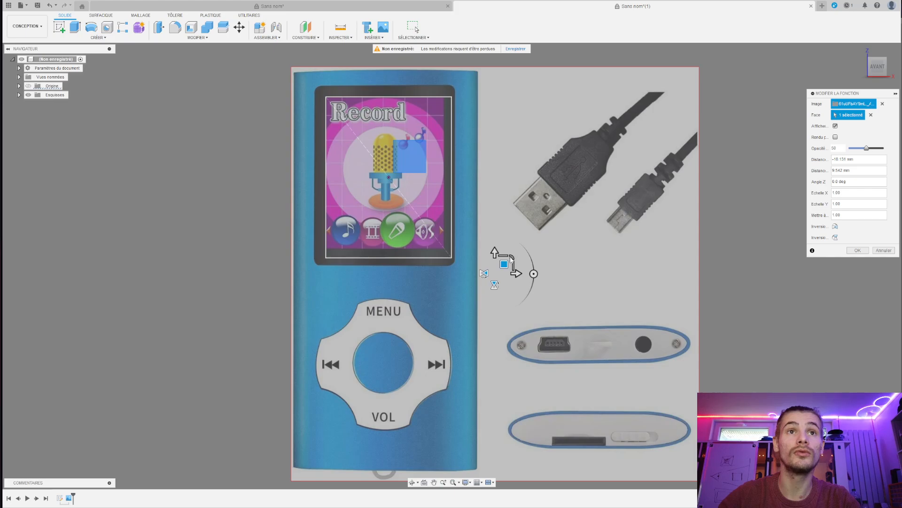
{"action": "left_click_drag", "start_coordinate": [511, 255], "coordinate": [515, 277]}
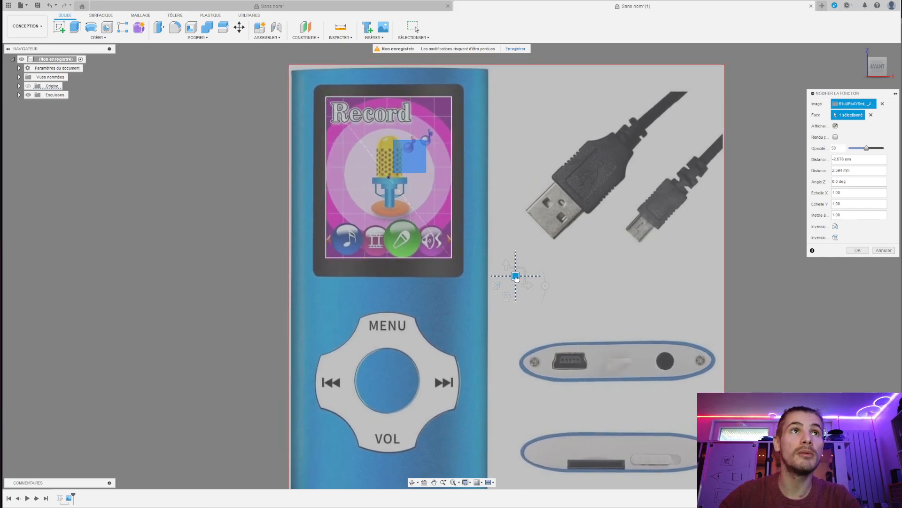
- Check the pictured screen's edges against the sketched rectangle and accept the canvas changes
{"action": "scroll", "coordinate": [470, 264], "scroll_direction": "down", "scroll_amount": 3}
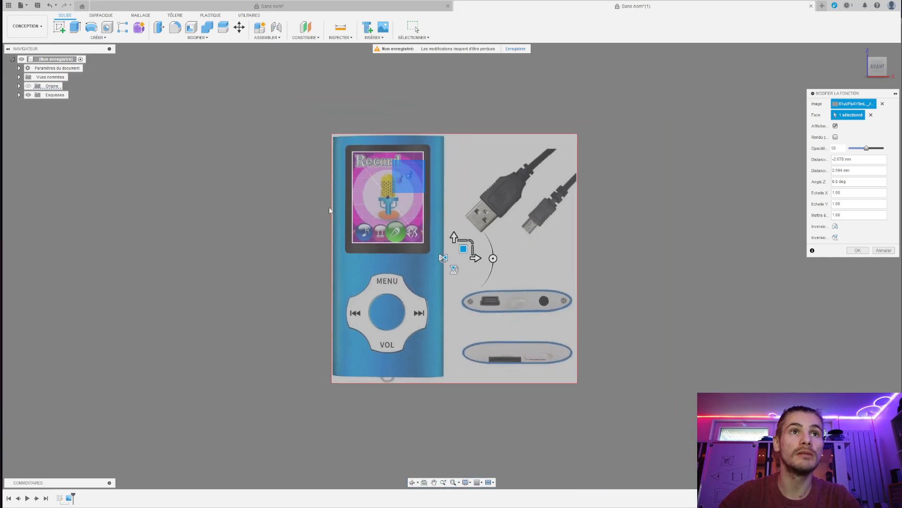
{"action": "scroll", "coordinate": [476, 290], "scroll_direction": "up", "scroll_amount": 8}
{"action": "scroll", "coordinate": [369, 276], "scroll_direction": "down", "scroll_amount": 4}
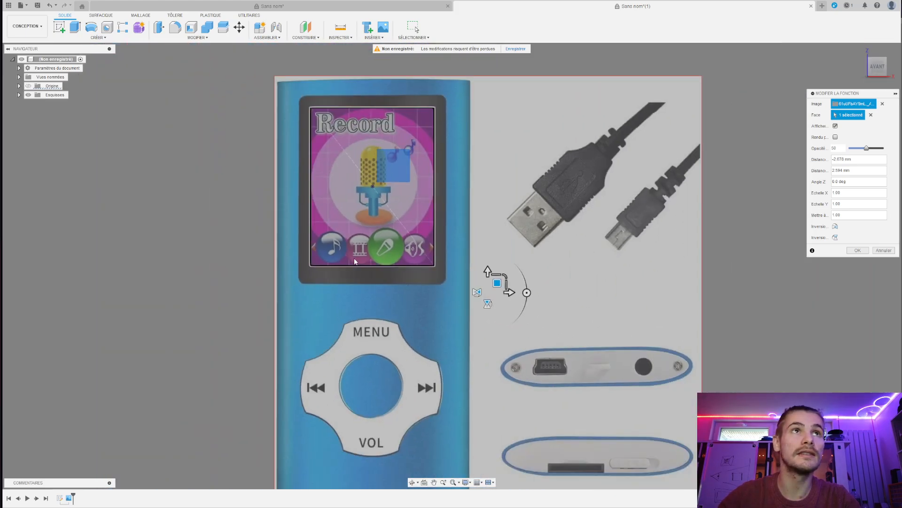
{"action": "scroll", "coordinate": [320, 108], "scroll_direction": "up", "scroll_amount": 8}
{"action": "scroll", "coordinate": [316, 127], "scroll_direction": "down", "scroll_amount": 4}
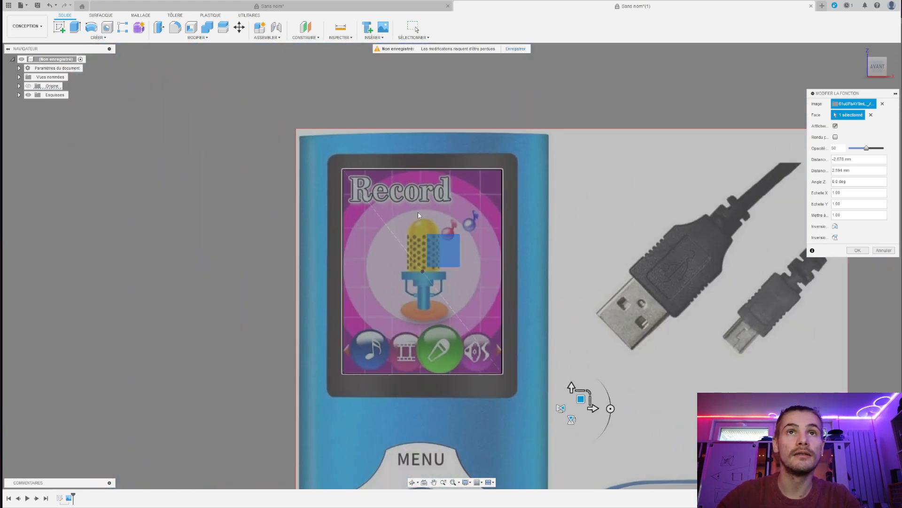
{"action": "scroll", "coordinate": [582, 310], "scroll_direction": "up", "scroll_amount": 7}
{"action": "scroll", "coordinate": [583, 353], "scroll_direction": "down", "scroll_amount": 1}
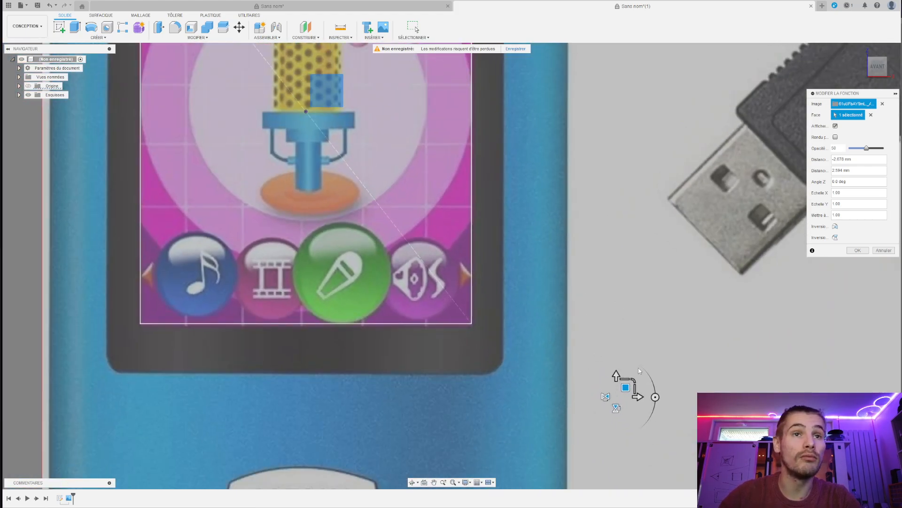
{"action": "scroll", "coordinate": [416, 286], "scroll_direction": "down", "scroll_amount": 4}
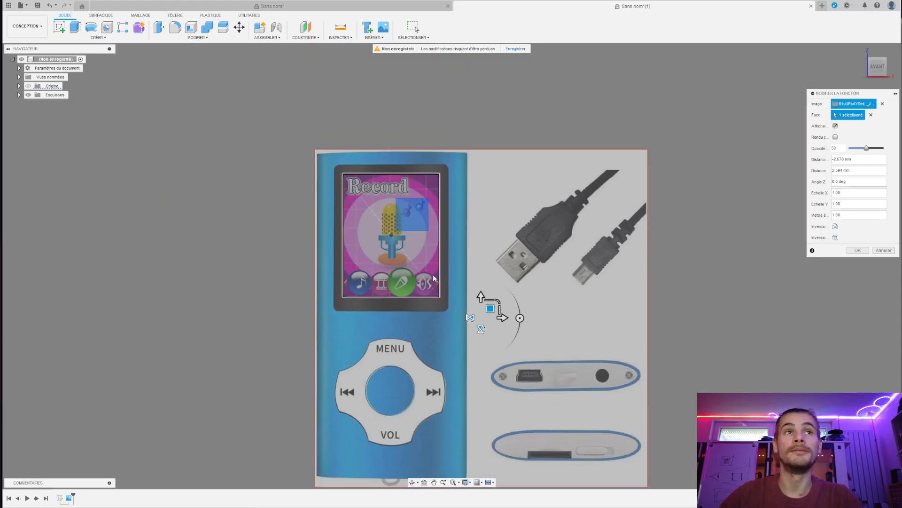
{"action": "scroll", "coordinate": [434, 277], "scroll_direction": "up", "scroll_amount": 3}
{"action": "scroll", "coordinate": [435, 277], "scroll_direction": "up", "scroll_amount": 1}
{"action": "scroll", "coordinate": [435, 278], "scroll_direction": "down", "scroll_amount": 4}
{"action": "scroll", "coordinate": [491, 268], "scroll_direction": "up", "scroll_amount": 3}
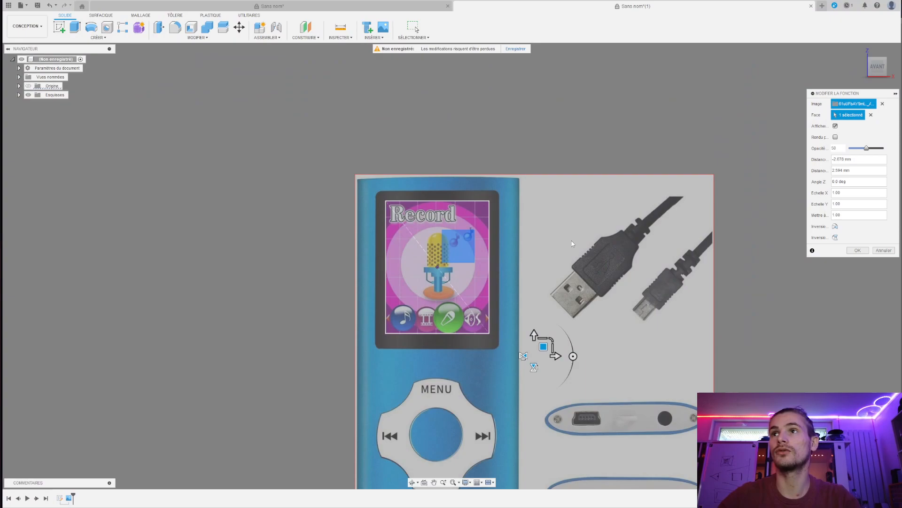
{"action": "scroll", "coordinate": [564, 247], "scroll_direction": "down", "scroll_amount": 3}
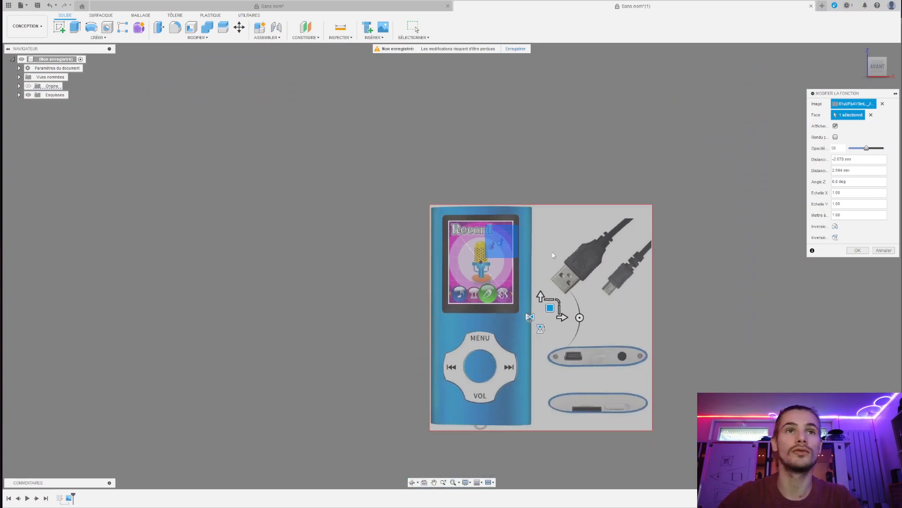
{"action": "scroll", "coordinate": [586, 297], "scroll_direction": "up", "scroll_amount": 2}
{"action": "left_click", "coordinate": [858, 250]}
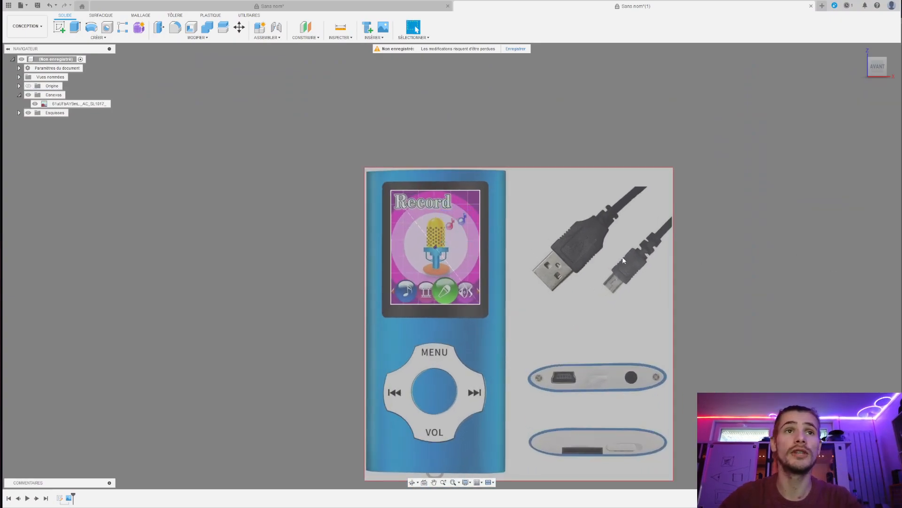
- Start a new sketch on the front plane, facing the MP3 player picture
{"action": "scroll", "coordinate": [523, 267], "scroll_direction": "down", "scroll_amount": 3}
{"action": "scroll", "coordinate": [475, 275], "scroll_direction": "up", "scroll_amount": 2}
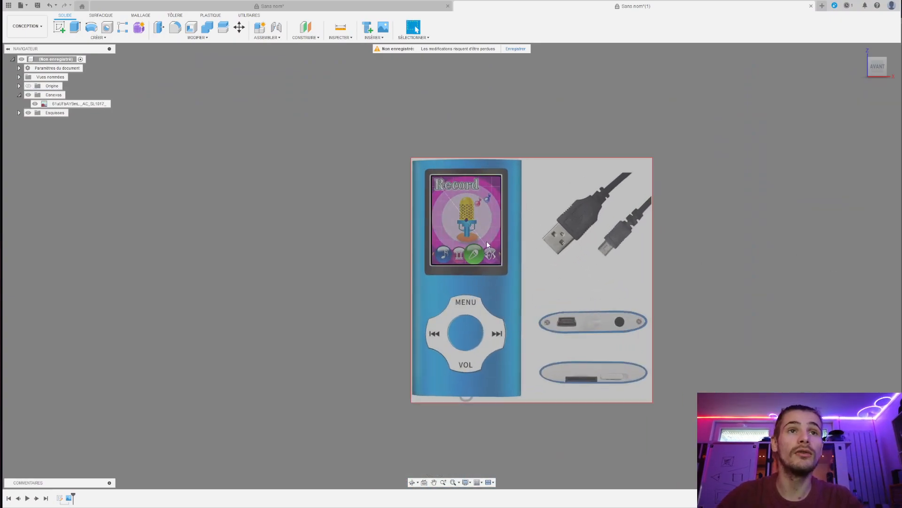
{"action": "left_click", "coordinate": [60, 27]}
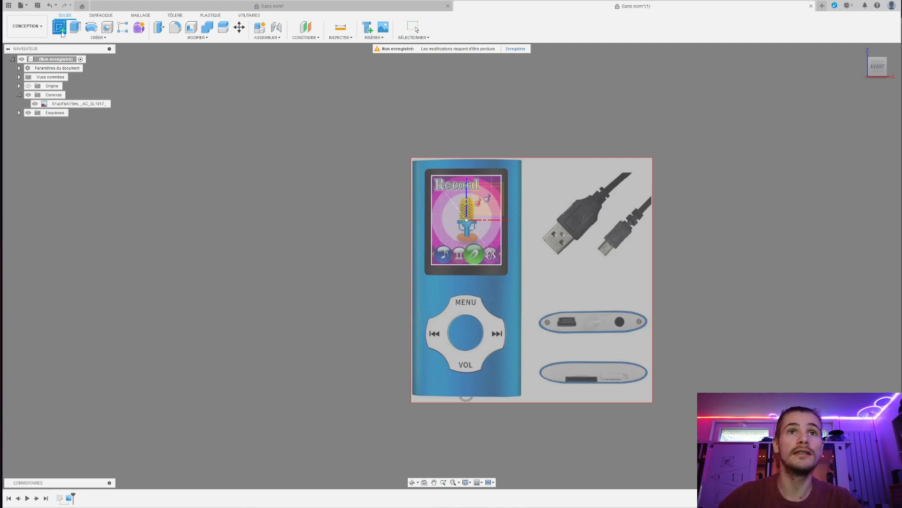
{"action": "left_click", "coordinate": [486, 197]}
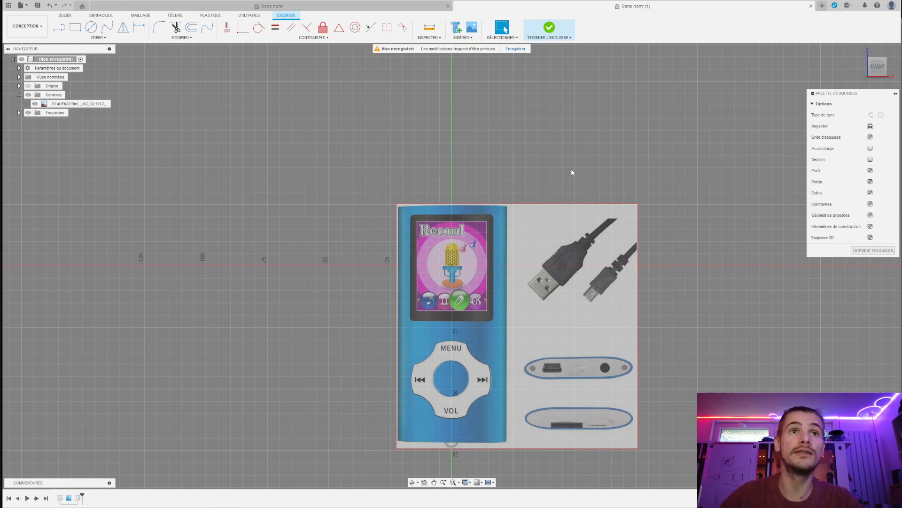
{"action": "scroll", "coordinate": [572, 169], "scroll_direction": "down", "scroll_amount": 3}
{"action": "scroll", "coordinate": [522, 217], "scroll_direction": "up", "scroll_amount": 5}
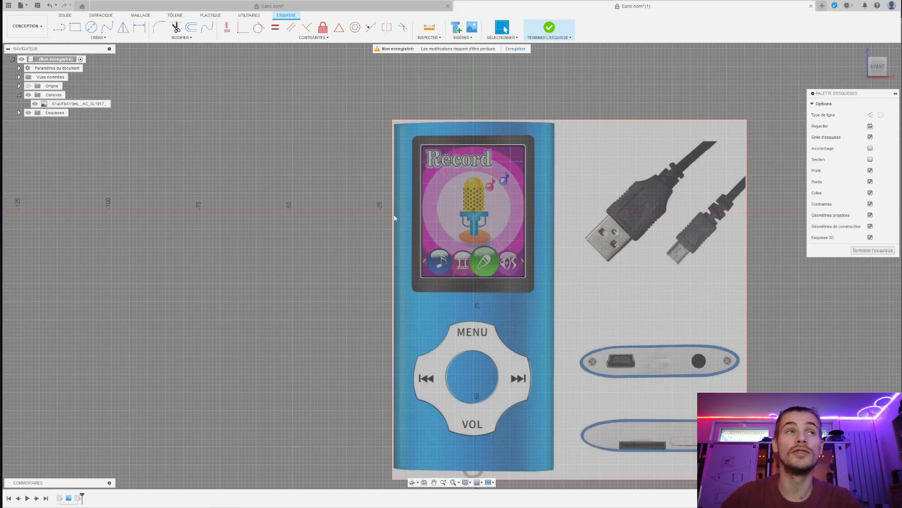
{"action": "scroll", "coordinate": [395, 218], "scroll_direction": "down", "scroll_amount": 2}
{"action": "scroll", "coordinate": [227, 94], "scroll_direction": "up", "scroll_amount": 3}
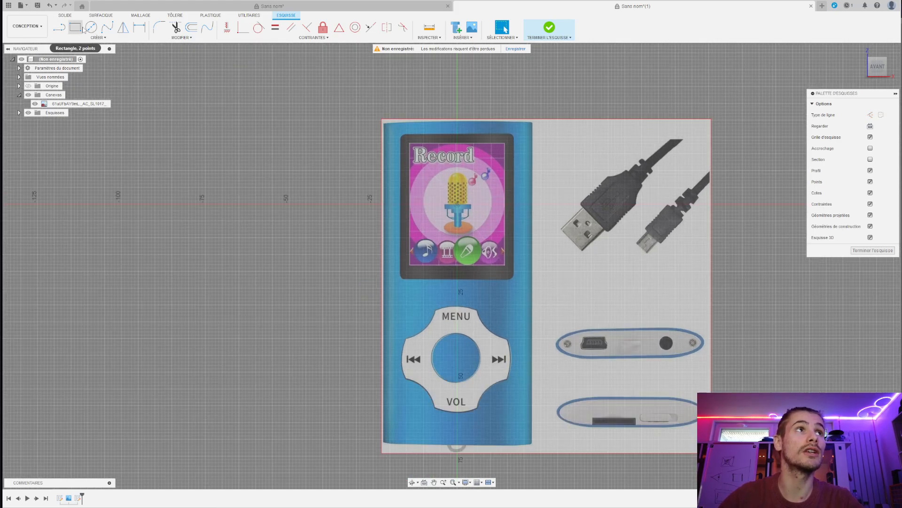
- Draw a two-point rectangle around the player's blue body, from its upper-left to its lower-right corner
{"action": "left_click", "coordinate": [79, 27]}
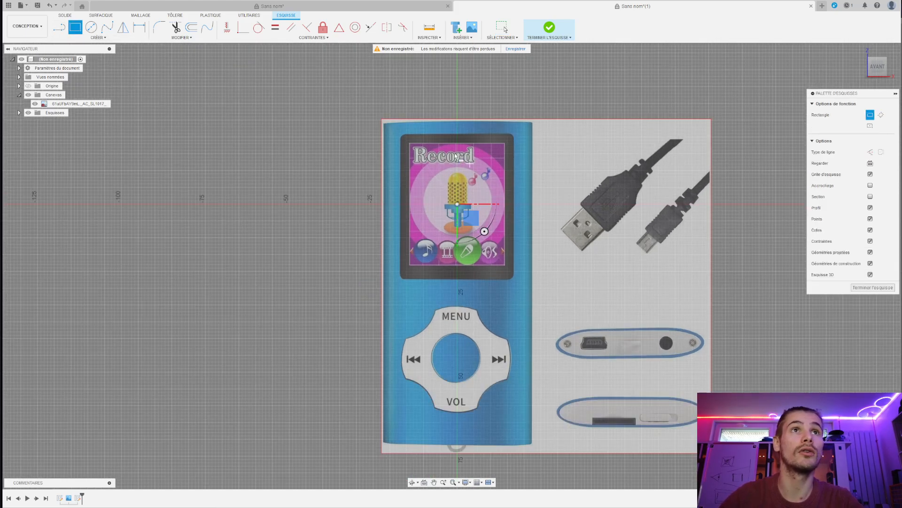
{"action": "left_click", "coordinate": [384, 121]}
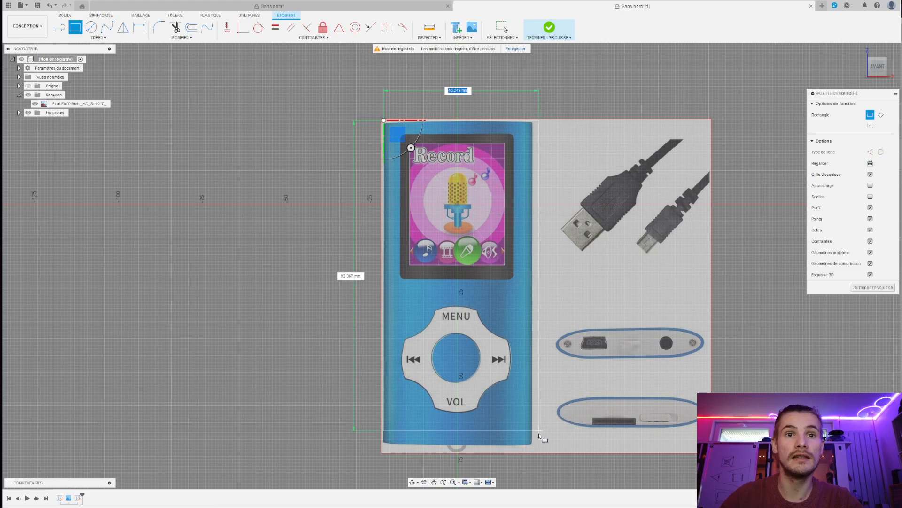
{"action": "left_click", "coordinate": [532, 446]}
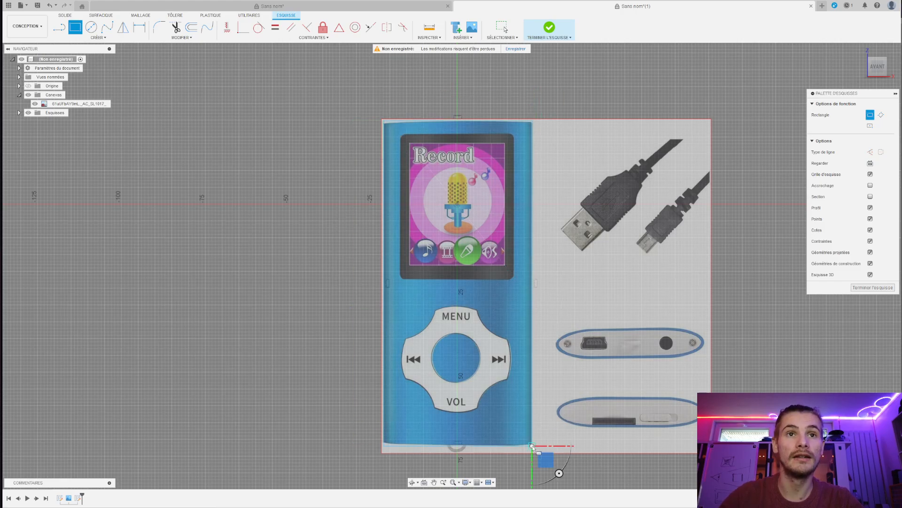
{"action": "key", "text": "Escape"}
- Move the body rectangle's upper-right corner onto the matching corner of the pictured player
{"action": "scroll", "coordinate": [492, 101], "scroll_direction": "up", "scroll_amount": 6}
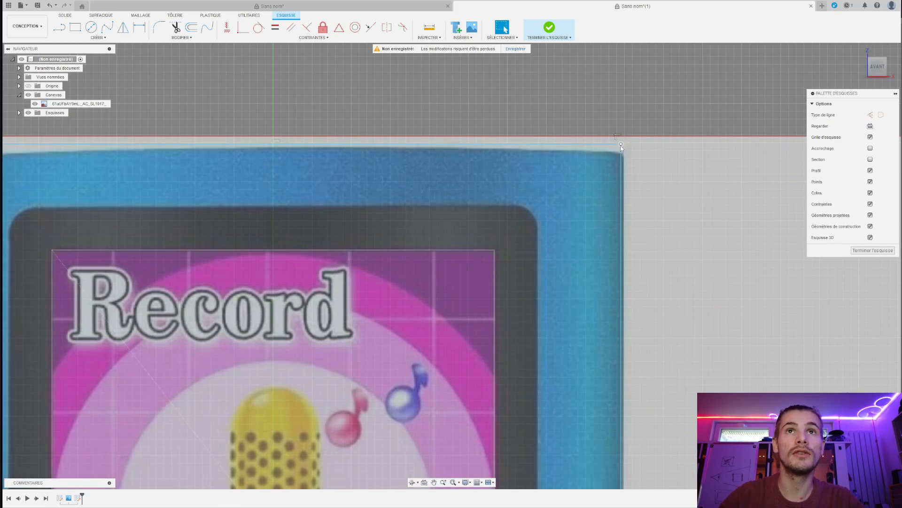
{"action": "left_click_drag", "start_coordinate": [620, 145], "coordinate": [624, 153]}
{"action": "scroll", "coordinate": [596, 151], "scroll_direction": "down", "scroll_amount": 4}
{"action": "scroll", "coordinate": [585, 182], "scroll_direction": "up", "scroll_amount": 3}
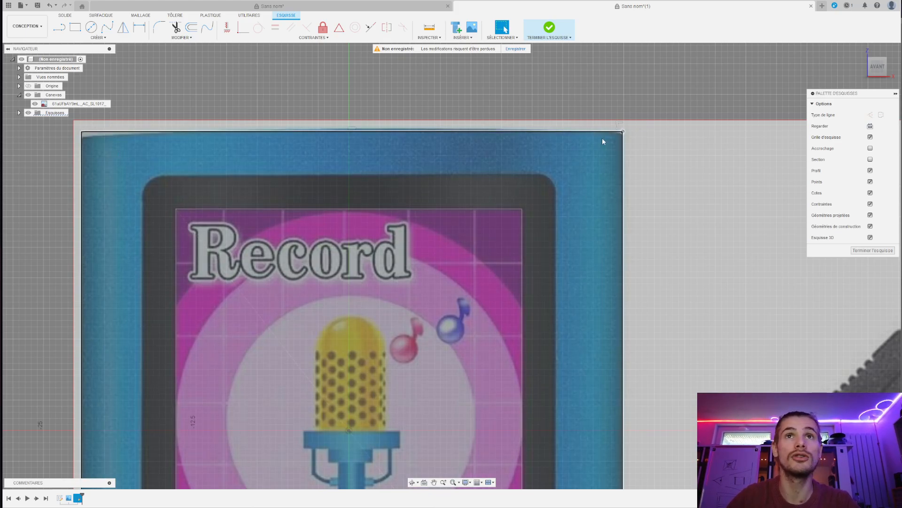
- Align the body rectangle's lower-right corner with the lower end of the pictured player
{"action": "scroll", "coordinate": [556, 158], "scroll_direction": "down", "scroll_amount": 5}
{"action": "scroll", "coordinate": [538, 179], "scroll_direction": "down", "scroll_amount": 2}
{"action": "scroll", "coordinate": [532, 311], "scroll_direction": "up", "scroll_amount": 8}
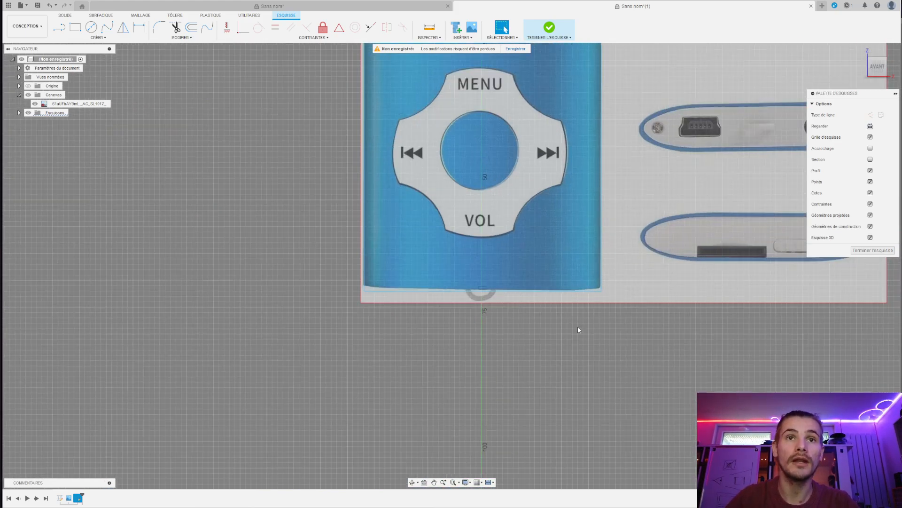
{"action": "left_click_drag", "start_coordinate": [596, 313], "coordinate": [594, 312]}
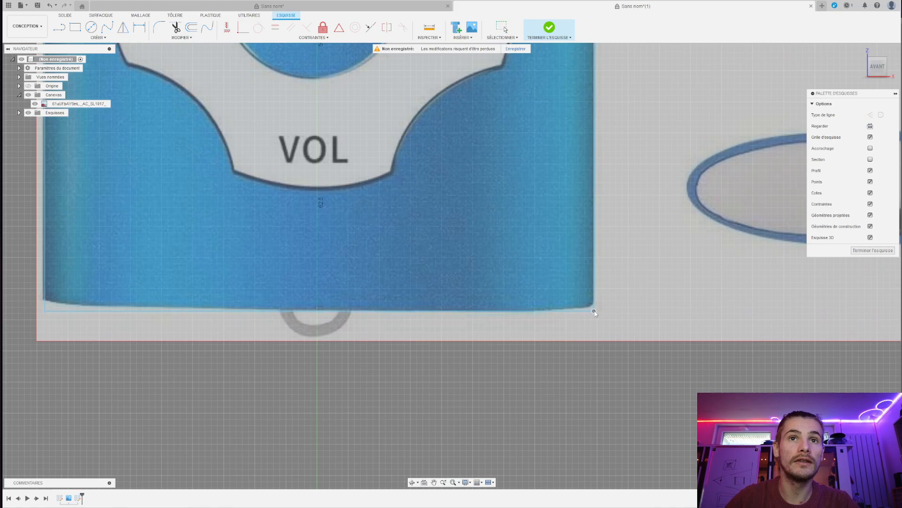
{"action": "scroll", "coordinate": [595, 313], "scroll_direction": "down", "scroll_amount": 5}
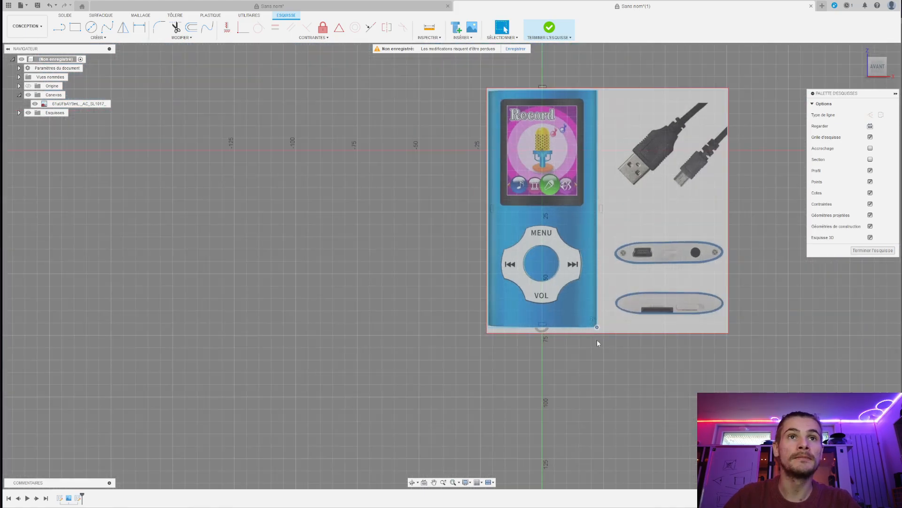
{"action": "scroll", "coordinate": [597, 329], "scroll_direction": "up", "scroll_amount": 5}
{"action": "left_click_drag", "start_coordinate": [596, 319], "coordinate": [597, 314]}
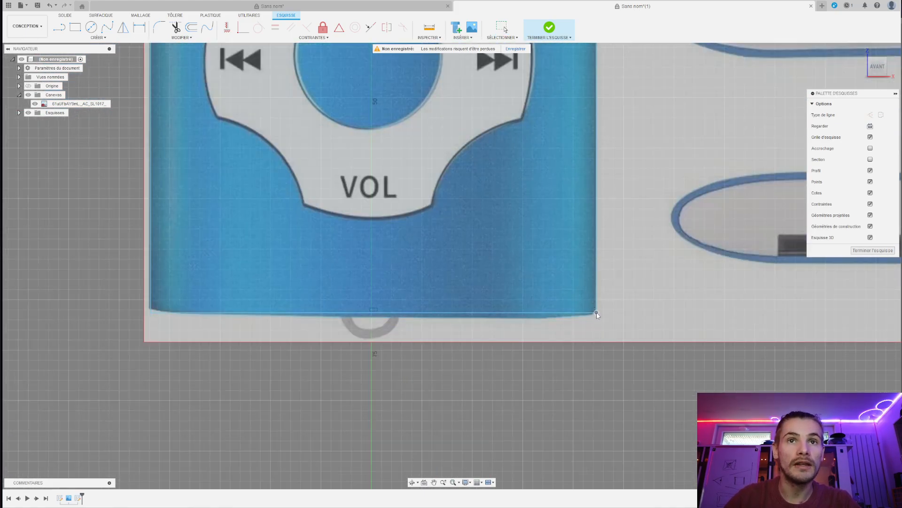
- Fine-tune the body rectangle's upper-right corner against the player's outer edge
{"action": "scroll", "coordinate": [596, 362], "scroll_direction": "down", "scroll_amount": 6}
{"action": "scroll", "coordinate": [560, 159], "scroll_direction": "up", "scroll_amount": 8}
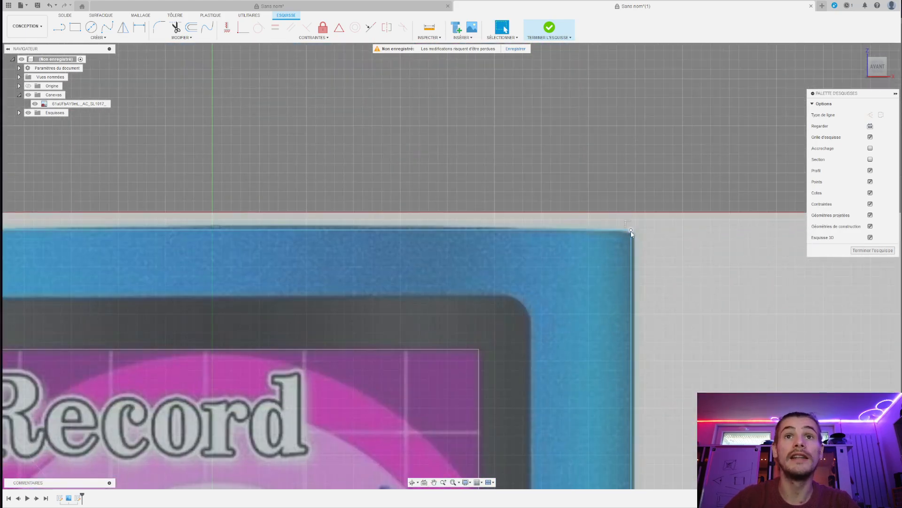
{"action": "left_click_drag", "start_coordinate": [631, 233], "coordinate": [633, 236]}
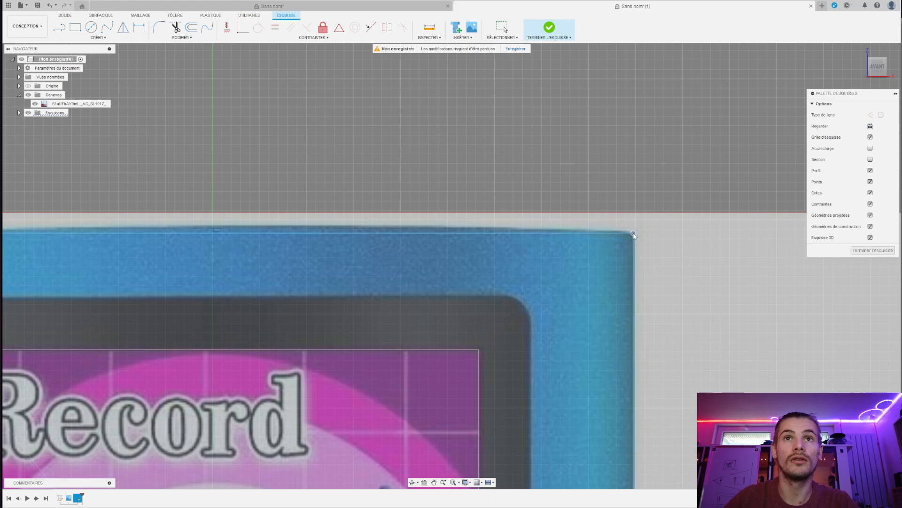
{"action": "scroll", "coordinate": [633, 234], "scroll_direction": "down", "scroll_amount": 3}
{"action": "scroll", "coordinate": [632, 237], "scroll_direction": "down", "scroll_amount": 6}
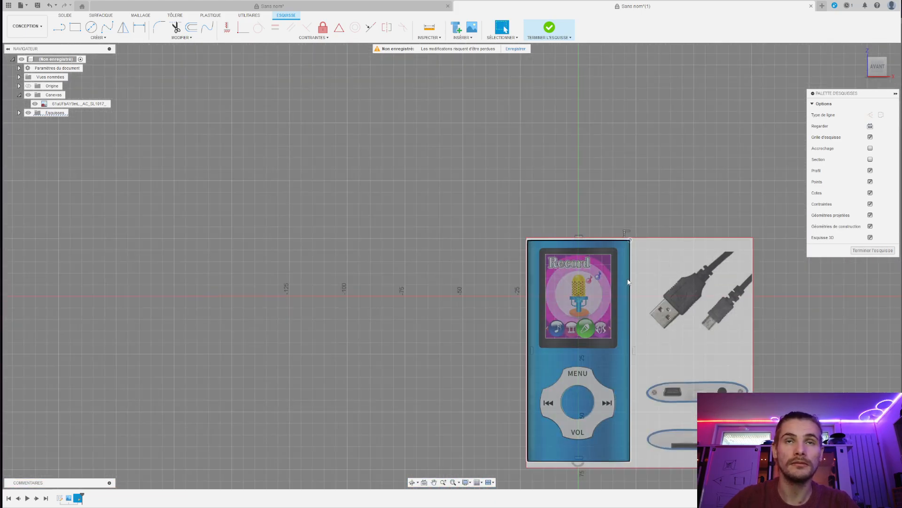
- Dimension the body rectangle's long vertical side at 96 mm
{"action": "scroll", "coordinate": [628, 343], "scroll_direction": "up", "scroll_amount": 3}
{"action": "scroll", "coordinate": [484, 255], "scroll_direction": "down", "scroll_amount": 3}
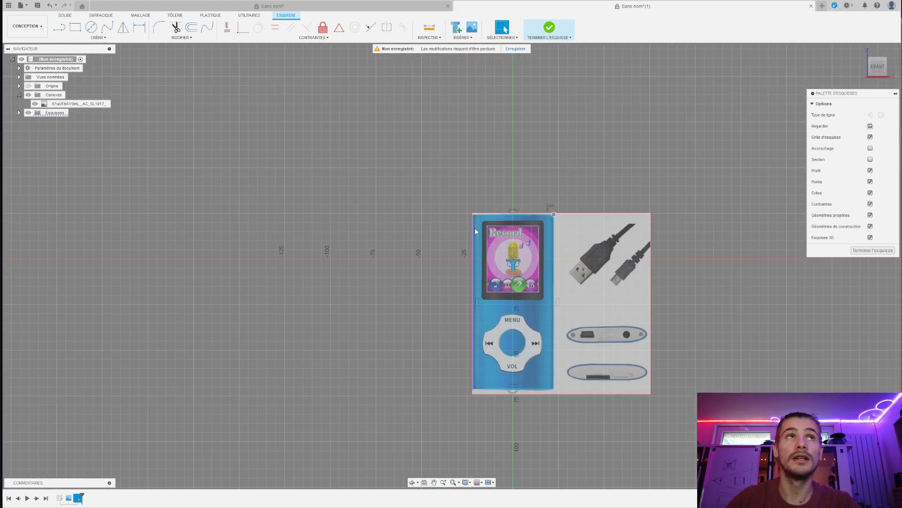
{"action": "left_click", "coordinate": [138, 31]}
{"action": "scroll", "coordinate": [553, 294], "scroll_direction": "up", "scroll_amount": 4}
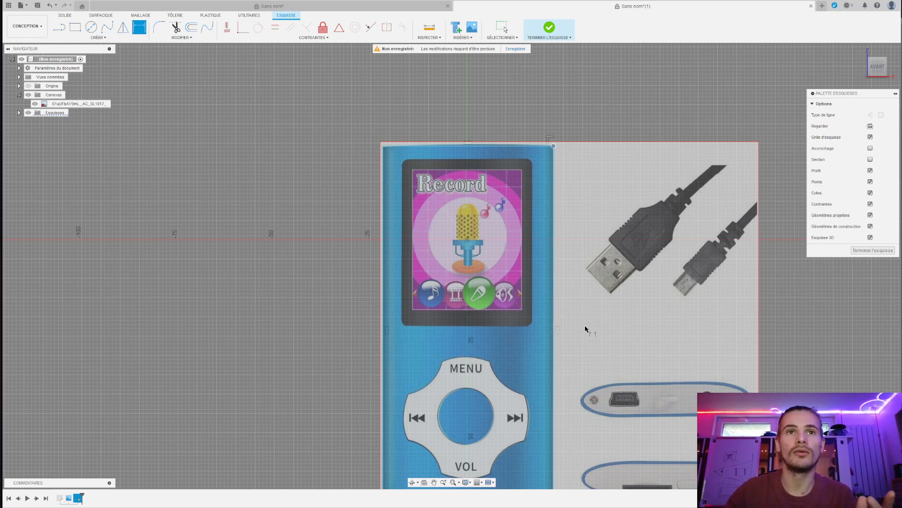
{"action": "left_click", "coordinate": [554, 310]}
{"action": "left_click", "coordinate": [554, 324]}
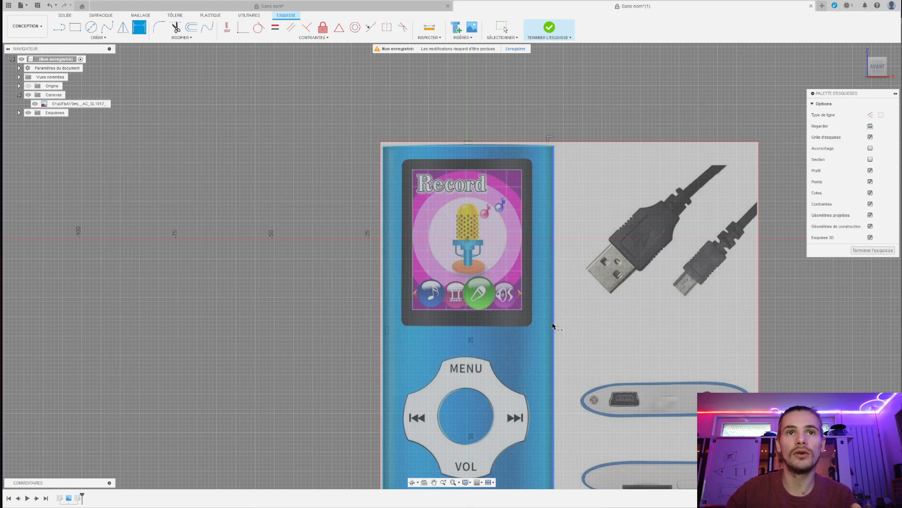
{"action": "left_click", "coordinate": [584, 328]}
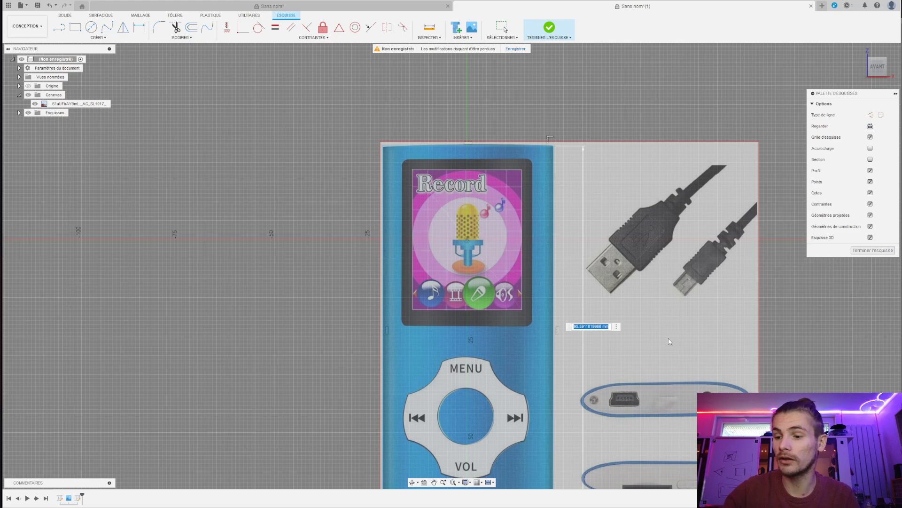
{"action": "type", "text": "96"}
{"action": "key", "text": "Return"}
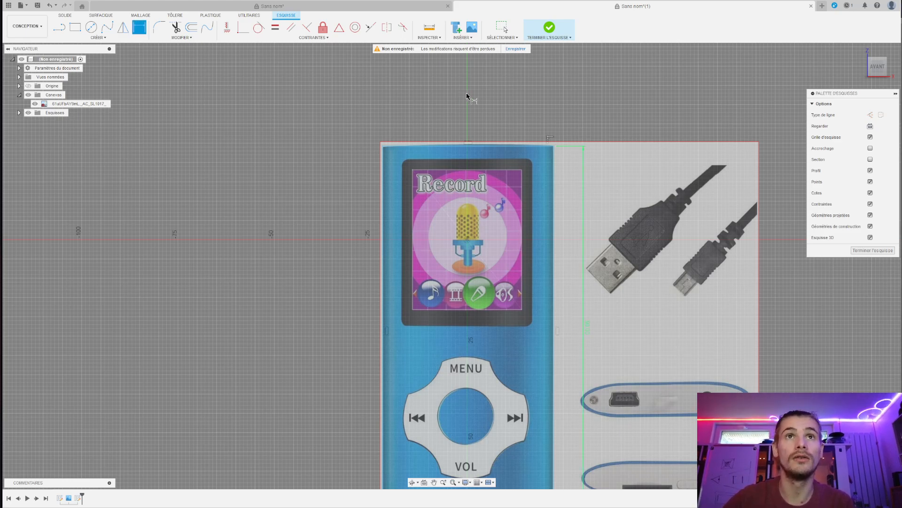
- Dimension the body rectangle's upper edge to a width of 45 mm
{"action": "scroll", "coordinate": [564, 225], "scroll_direction": "down", "scroll_amount": 2}
{"action": "scroll", "coordinate": [559, 414], "scroll_direction": "up", "scroll_amount": 5}
{"action": "middle_click_drag", "start_coordinate": [560, 423], "coordinate": [568, 323]}
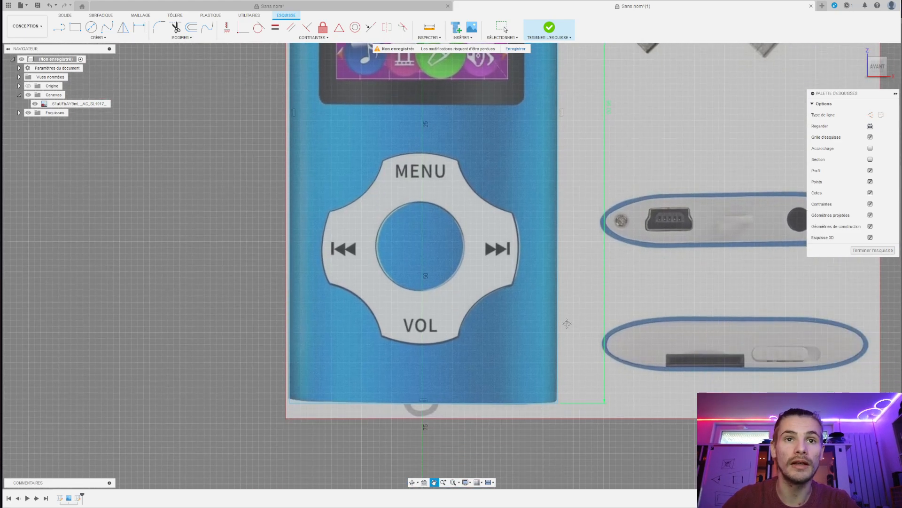
{"action": "scroll", "coordinate": [557, 395], "scroll_direction": "down", "scroll_amount": 2}
{"action": "scroll", "coordinate": [583, 383], "scroll_direction": "up", "scroll_amount": 2}
{"action": "scroll", "coordinate": [585, 285], "scroll_direction": "down", "scroll_amount": 4}
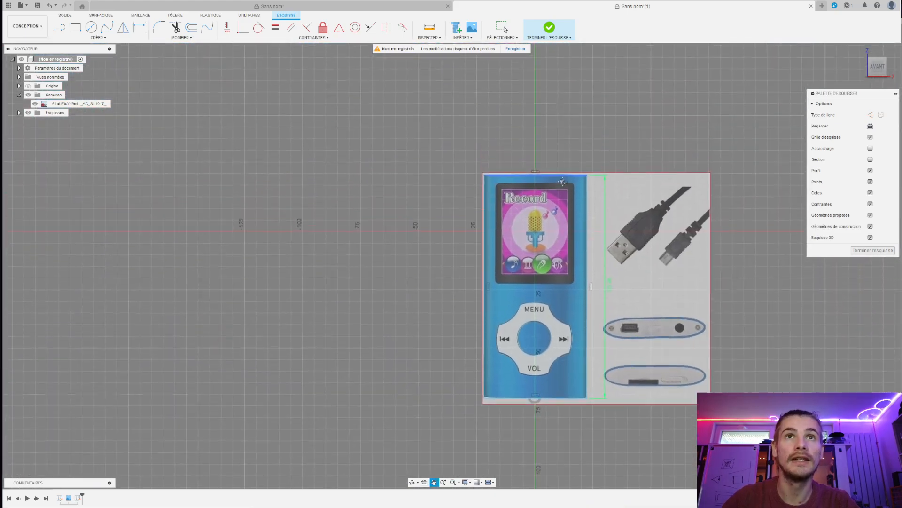
{"action": "key", "text": "d"}
{"action": "scroll", "coordinate": [560, 184], "scroll_direction": "up", "scroll_amount": 4}
{"action": "left_click", "coordinate": [517, 274]}
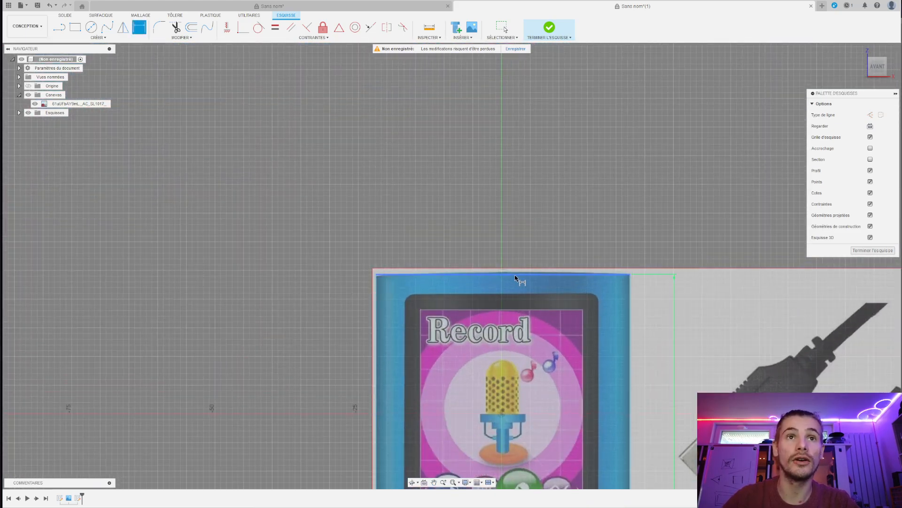
{"action": "left_click", "coordinate": [519, 215]}
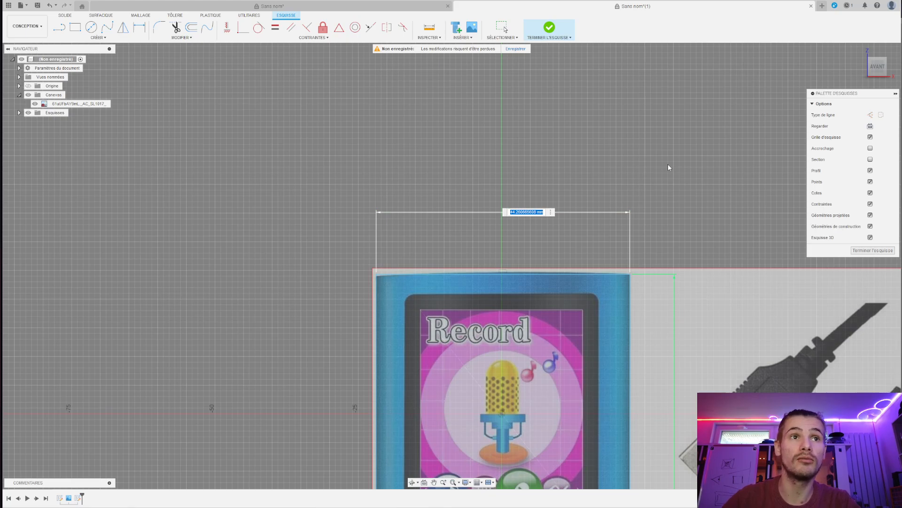
{"action": "type", "text": "45"}
{"action": "key", "text": "Return"}
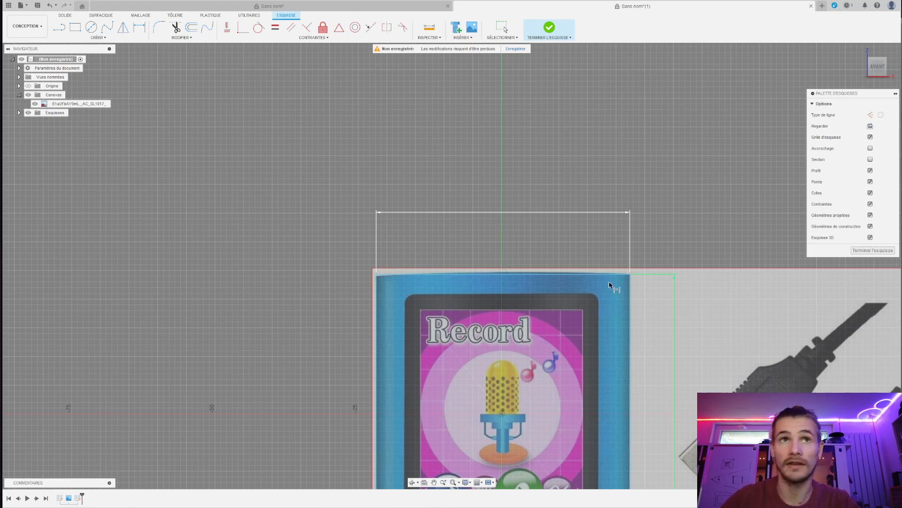
- Draw a vertical line joining the midpoints of the body rectangle's upper and lower edges and convert it to a construction line
{"action": "scroll", "coordinate": [567, 296], "scroll_direction": "down", "scroll_amount": 3}
{"action": "scroll", "coordinate": [609, 420], "scroll_direction": "down", "scroll_amount": 2}
{"action": "scroll", "coordinate": [609, 423], "scroll_direction": "up", "scroll_amount": 3}
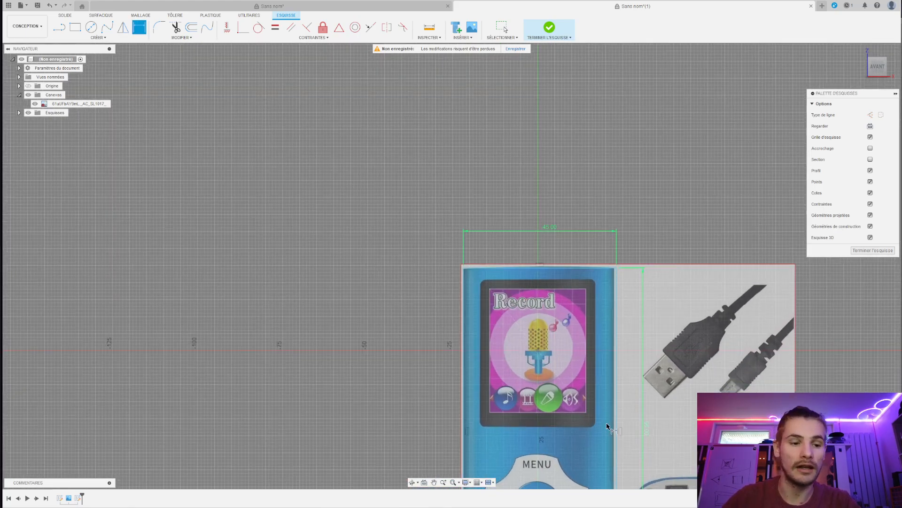
{"action": "mouse_move", "coordinate": [648, 427]}
{"action": "middle_mouse_down", "text": "shift"}
{"action": "mouse_move", "coordinate": [667, 258]}
{"action": "mouse_move", "coordinate": [661, 275]}
{"action": "middle_mouse_up", "text": "shift"}
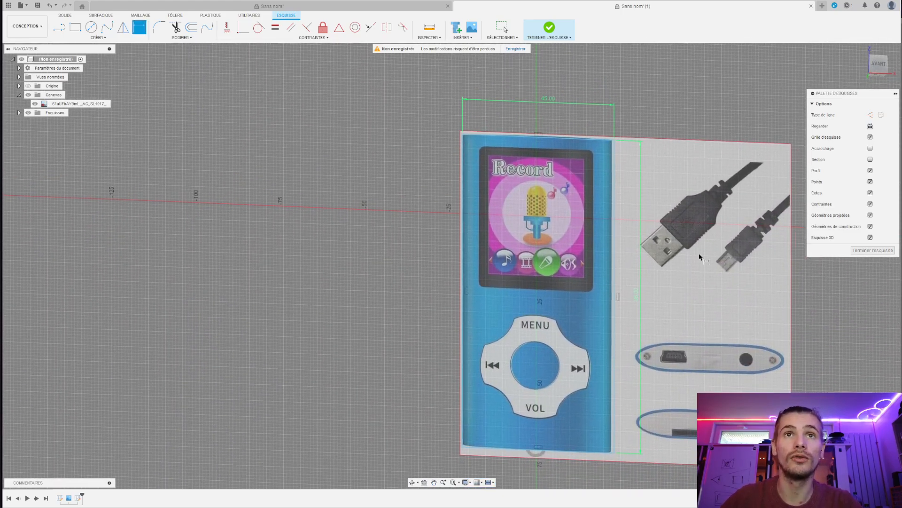
{"action": "left_click", "coordinate": [878, 64]}
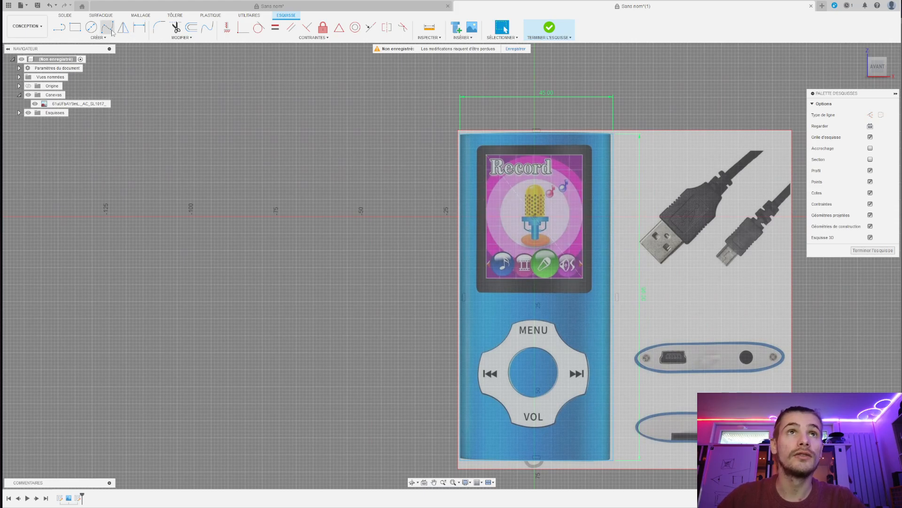
{"action": "left_click", "coordinate": [60, 27]}
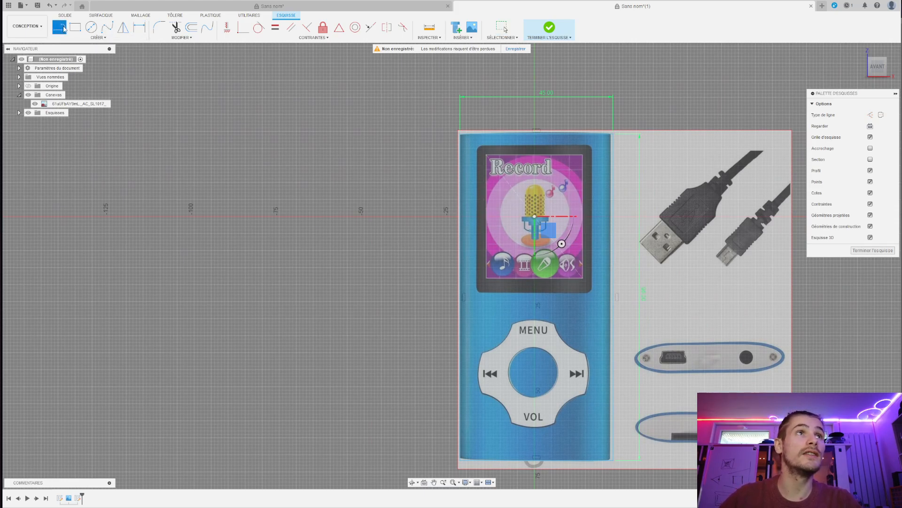
{"action": "left_click", "coordinate": [538, 133]}
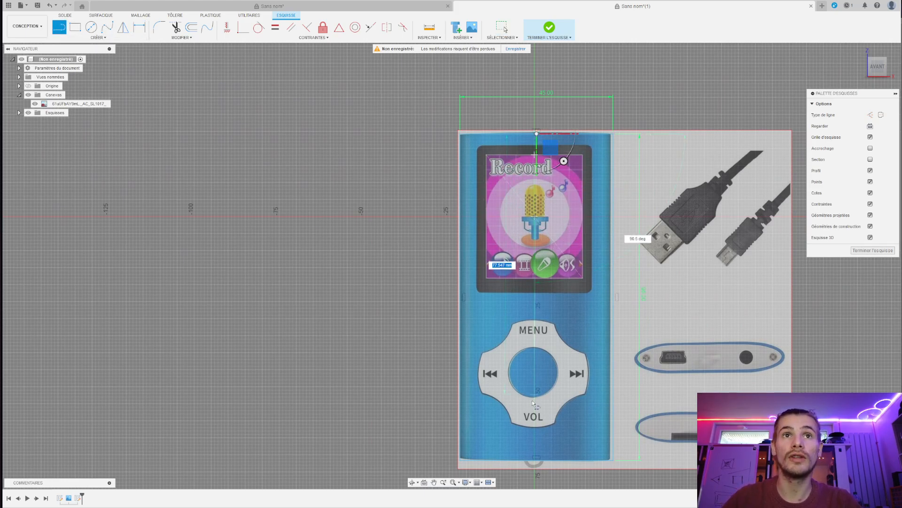
{"action": "left_click", "coordinate": [536, 461]}
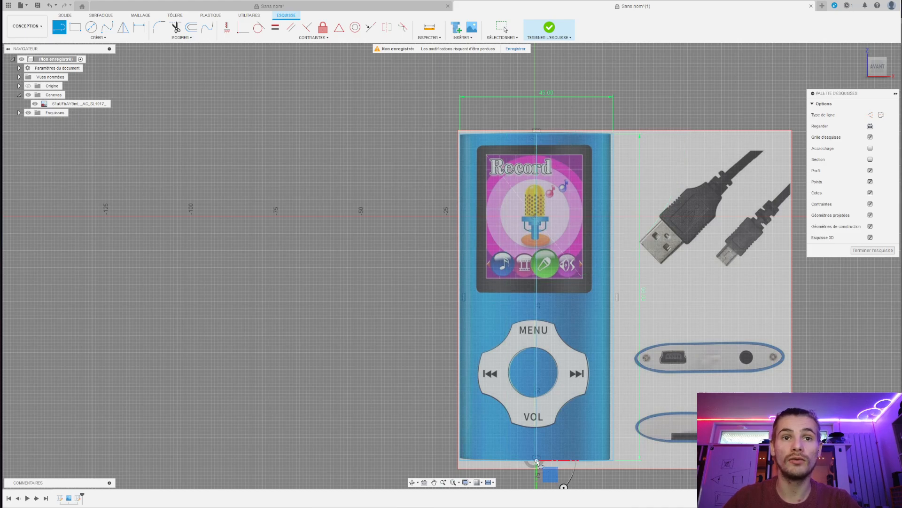
{"action": "key", "text": "Escape"}
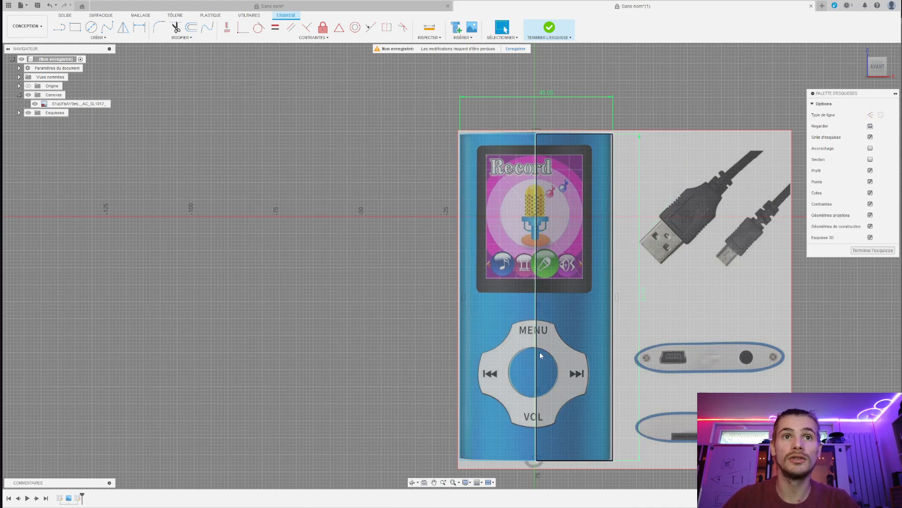
{"action": "left_click", "coordinate": [537, 348]}
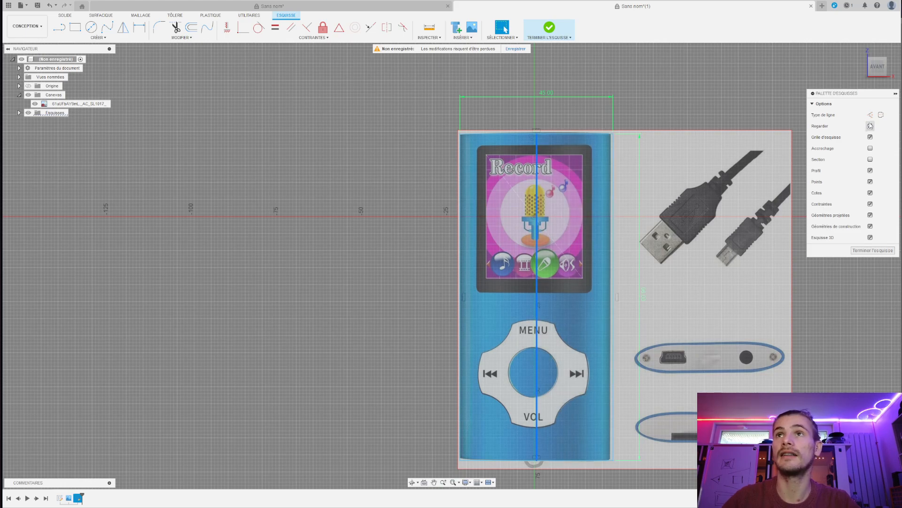
{"action": "left_click", "coordinate": [870, 114]}
- Make the vertical construction line coincident with the sketch origin so the body rectangle is centred horizontally
{"action": "scroll", "coordinate": [536, 266], "scroll_direction": "down", "scroll_amount": 2}
{"action": "scroll", "coordinate": [533, 262], "scroll_direction": "up", "scroll_amount": 5}
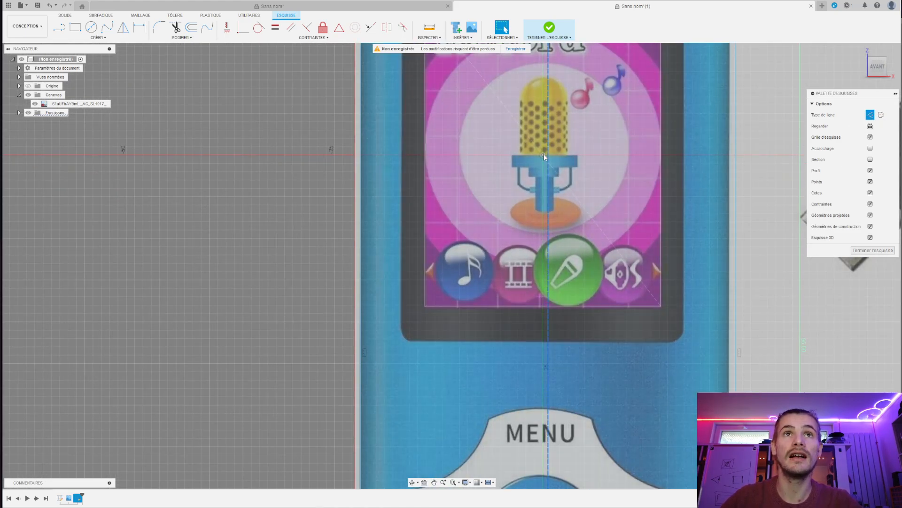
{"action": "left_click", "coordinate": [292, 37]}
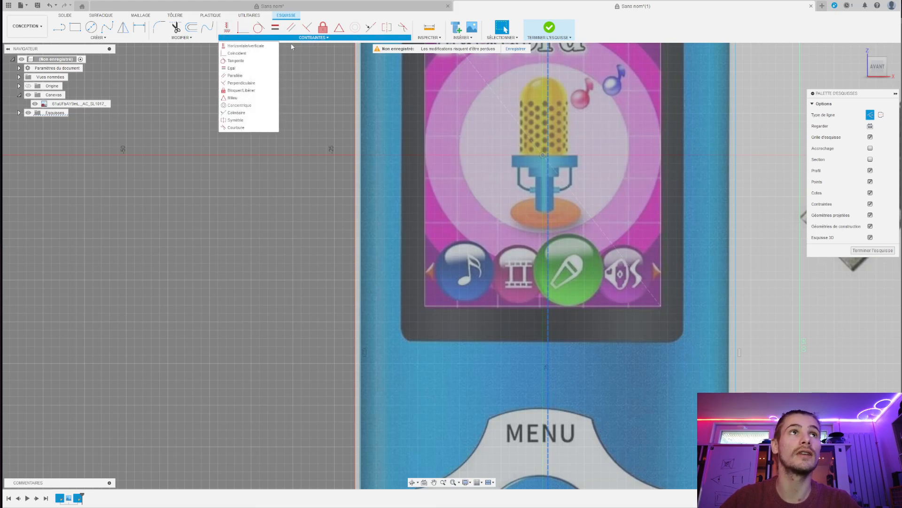
{"action": "left_click", "coordinate": [249, 53]}
{"action": "scroll", "coordinate": [466, 258], "scroll_direction": "down", "scroll_amount": 3}
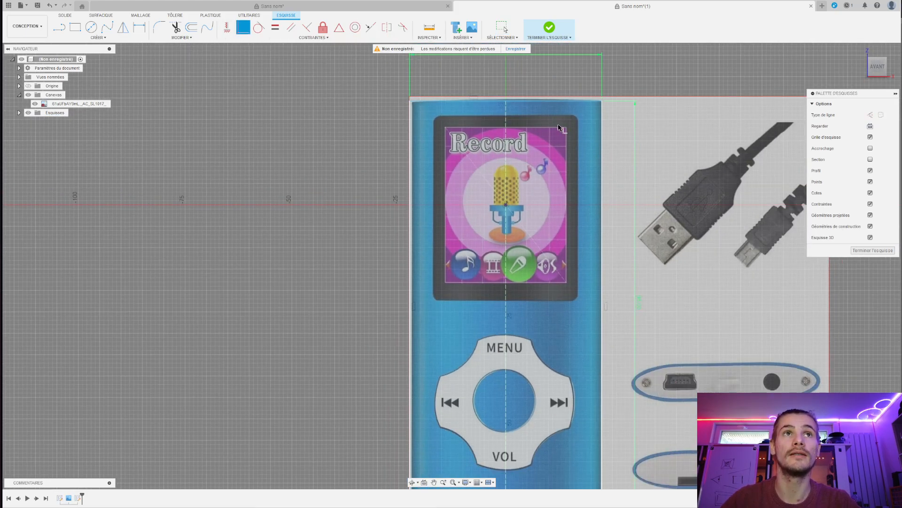
- Set the body rectangle's width dimension to 44.5 mm
{"action": "scroll", "coordinate": [582, 113], "scroll_direction": "up", "scroll_amount": 5}
{"action": "scroll", "coordinate": [602, 155], "scroll_direction": "down", "scroll_amount": 2}
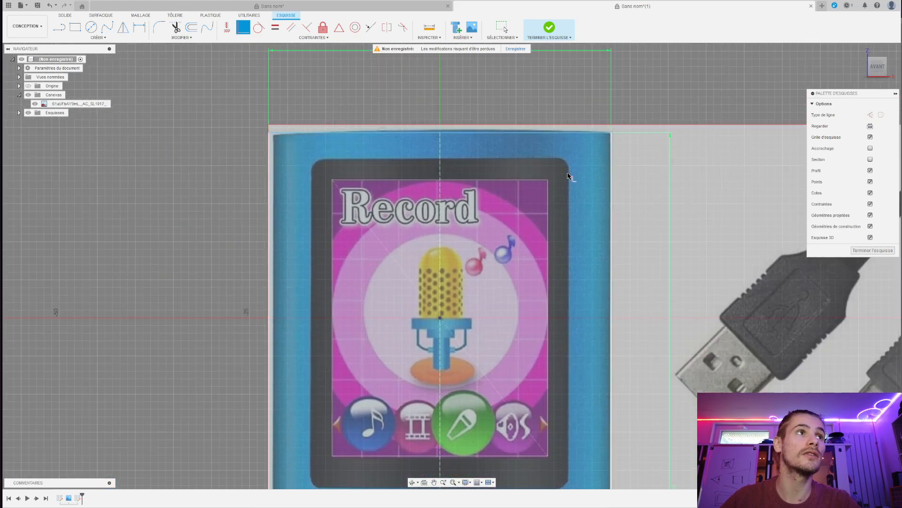
{"action": "scroll", "coordinate": [262, 125], "scroll_direction": "up", "scroll_amount": 4}
{"action": "scroll", "coordinate": [269, 139], "scroll_direction": "down", "scroll_amount": 3}
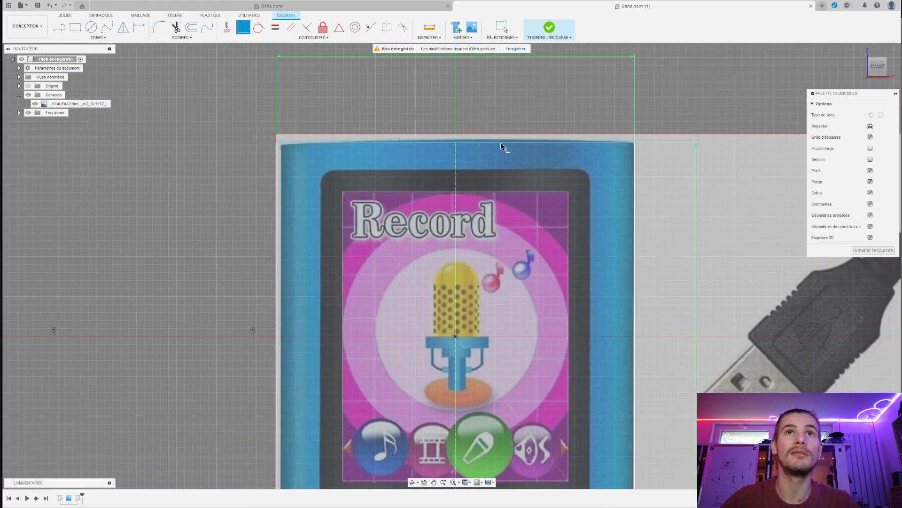
{"action": "scroll", "coordinate": [423, 155], "scroll_direction": "up", "scroll_amount": 1}
{"action": "scroll", "coordinate": [423, 76], "scroll_direction": "down", "scroll_amount": 3}
{"action": "scroll", "coordinate": [413, 75], "scroll_direction": "up", "scroll_amount": 5}
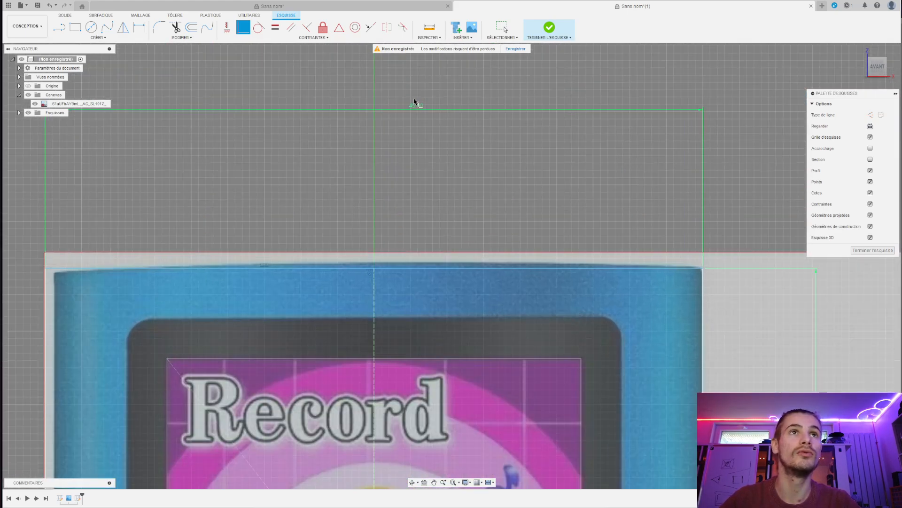
{"action": "left_click", "coordinate": [416, 105]}
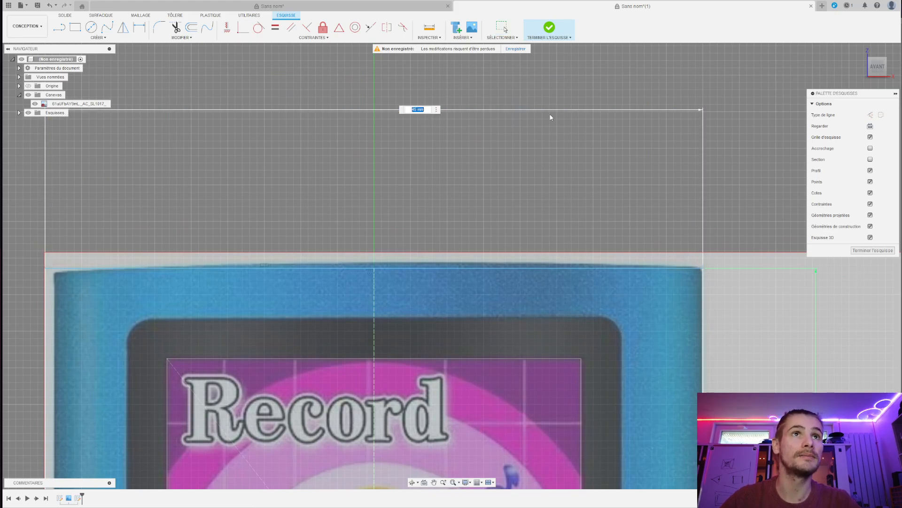
{"action": "type", "text": "44"}
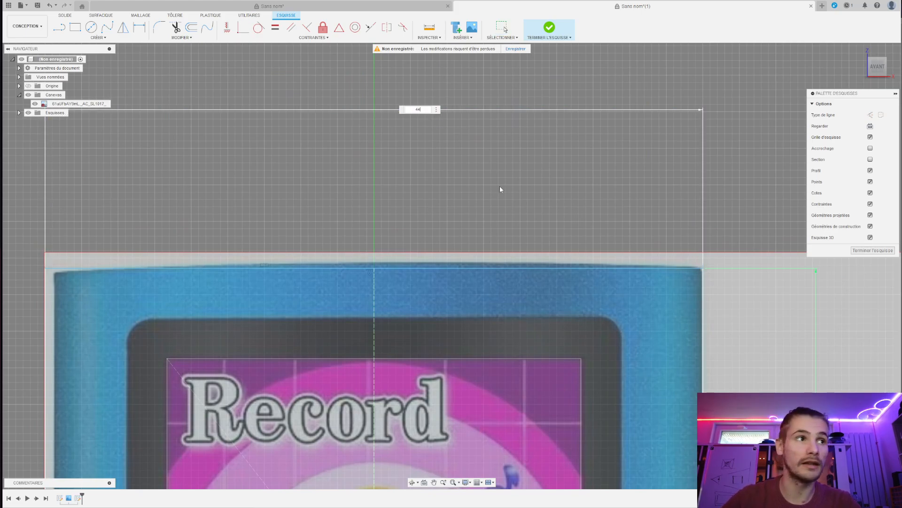
{"action": "key", "text": "Return"}
{"action": "key", "text": "Escape"}
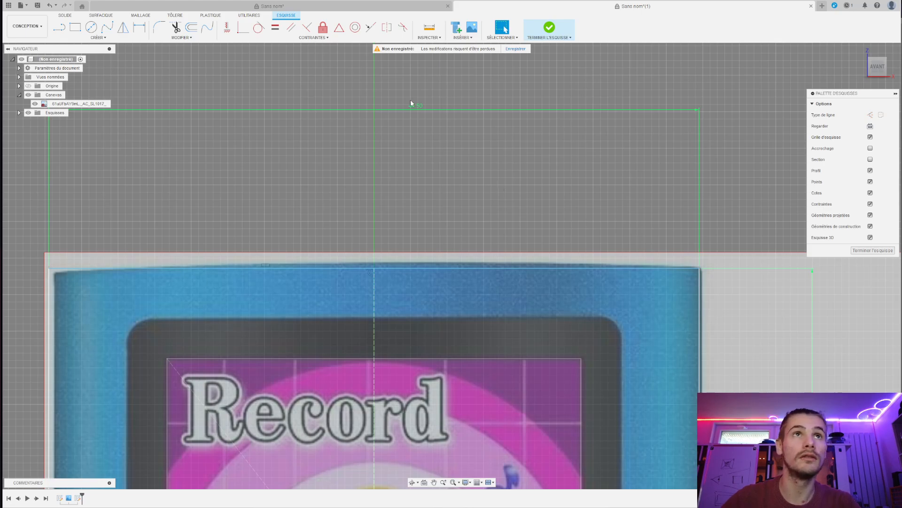
- Examine how the body rectangle's two vertical sides and upper corners line up with the pictured player's outline
{"action": "scroll", "coordinate": [398, 193], "scroll_direction": "down", "scroll_amount": 3}
{"action": "scroll", "coordinate": [242, 277], "scroll_direction": "up", "scroll_amount": 5}
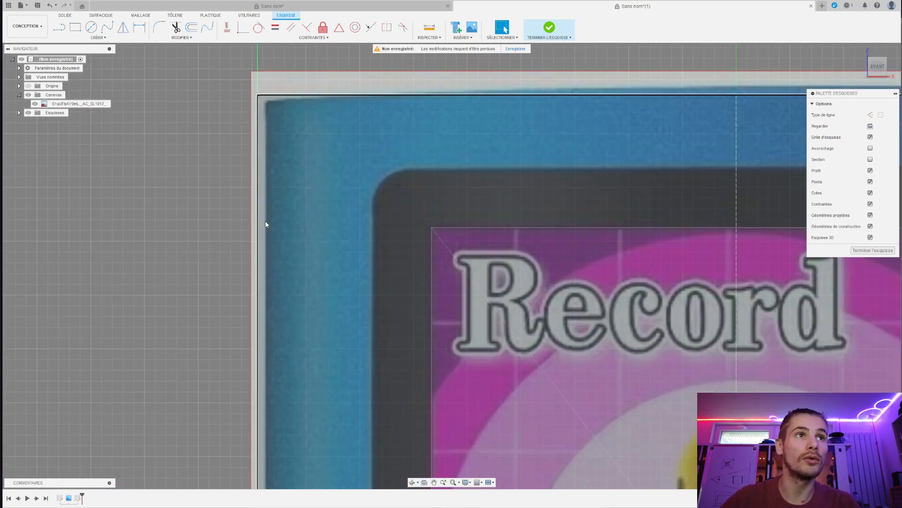
{"action": "scroll", "coordinate": [207, 221], "scroll_direction": "down", "scroll_amount": 3}
{"action": "scroll", "coordinate": [644, 238], "scroll_direction": "up", "scroll_amount": 5}
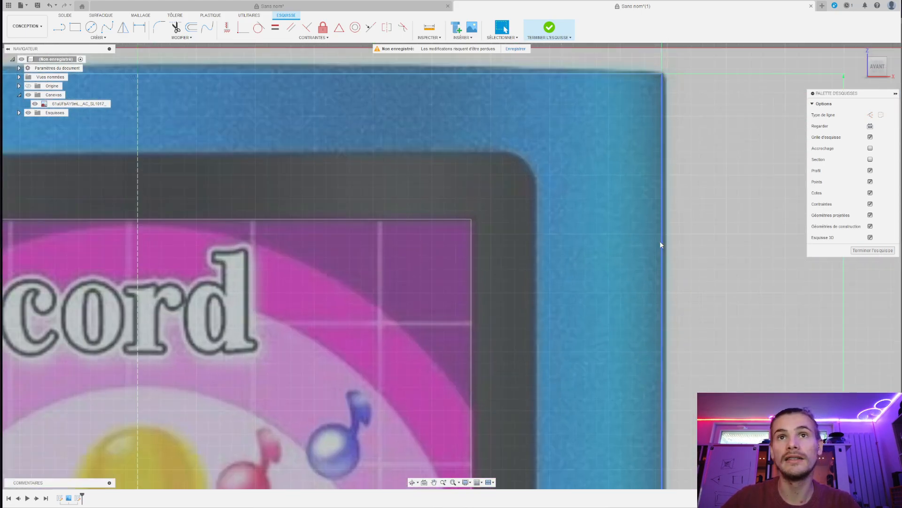
{"action": "scroll", "coordinate": [660, 244], "scroll_direction": "down", "scroll_amount": 3}
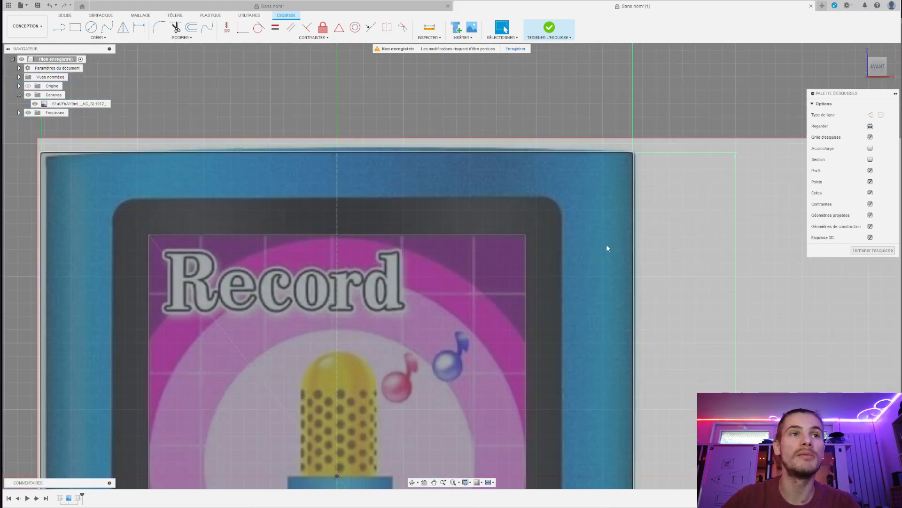
{"action": "scroll", "coordinate": [525, 244], "scroll_direction": "down", "scroll_amount": 4}
{"action": "scroll", "coordinate": [507, 413], "scroll_direction": "up", "scroll_amount": 2}
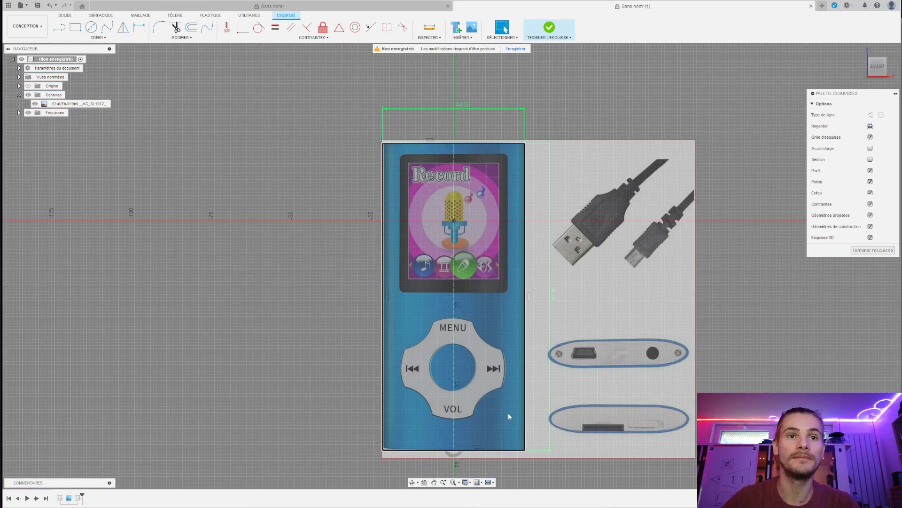
- Dimension the vertical distance from the sketch origin to the body rectangle's upper edge as 24 mm
{"action": "scroll", "coordinate": [468, 170], "scroll_direction": "up", "scroll_amount": 5}
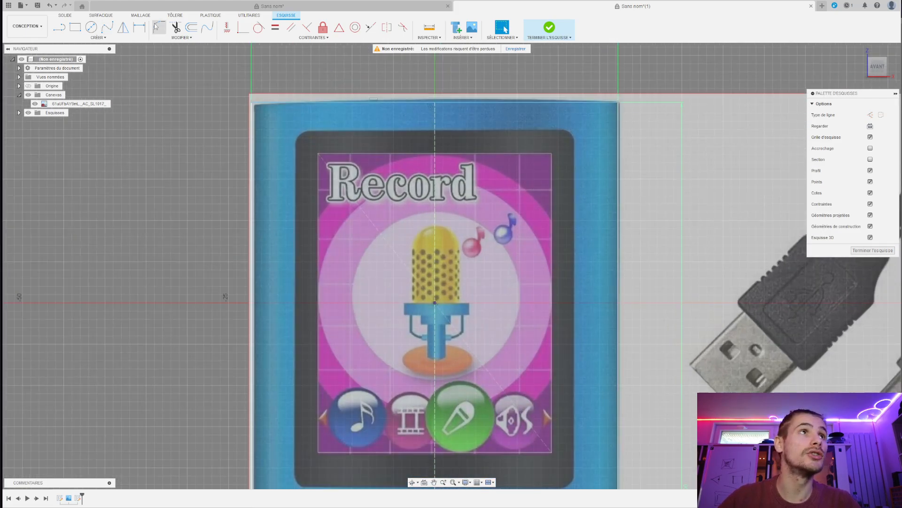
{"action": "left_click", "coordinate": [140, 27]}
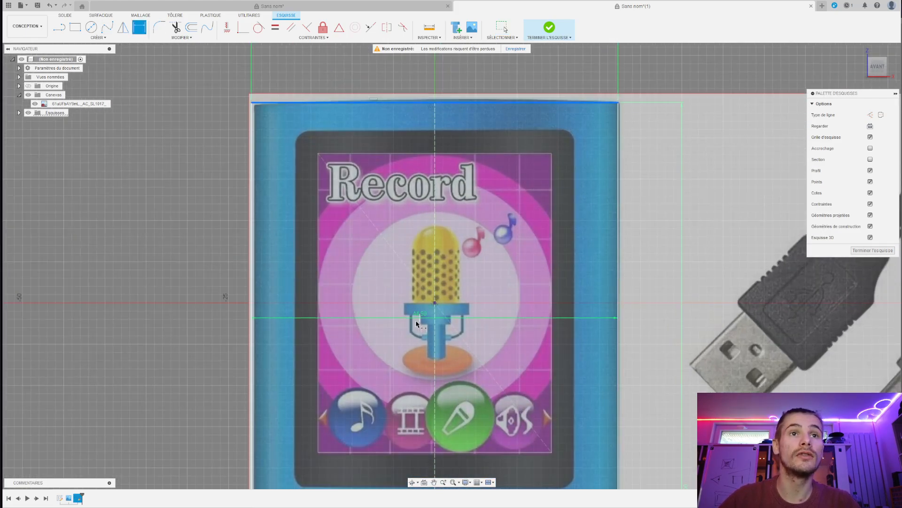
{"action": "left_click", "coordinate": [435, 302]}
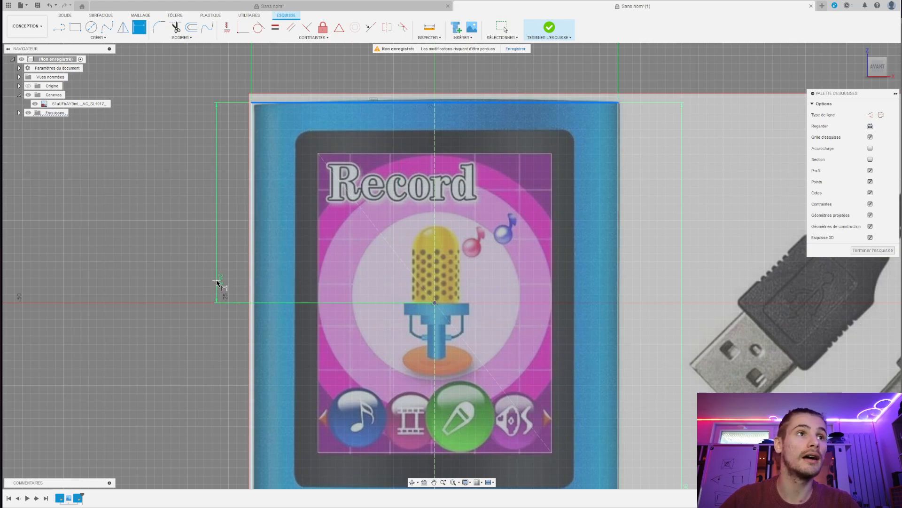
{"action": "left_click", "coordinate": [218, 283]}
{"action": "type", "text": "24"}
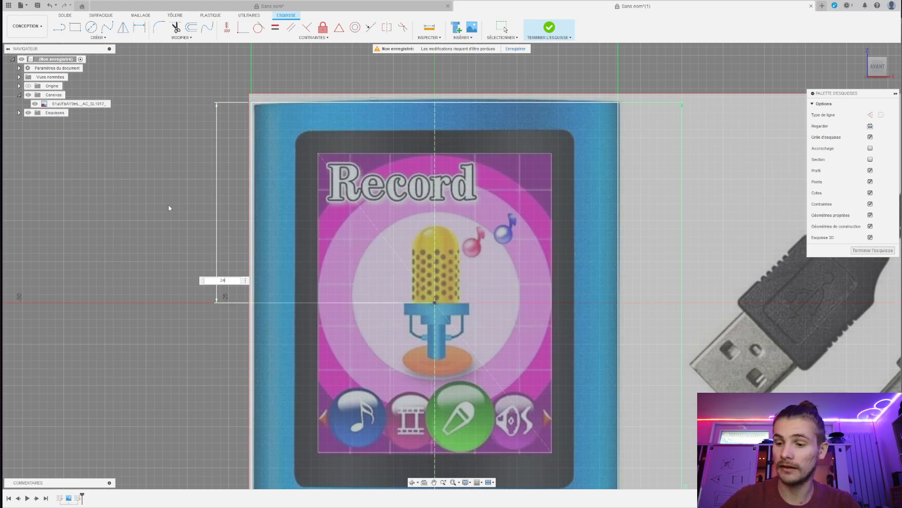
{"action": "key", "text": "Return"}
- Set the vertical dimension between the sketch origin and the rectangle's upper edge to 24.5 mm
{"action": "double_click", "coordinate": [221, 287]}
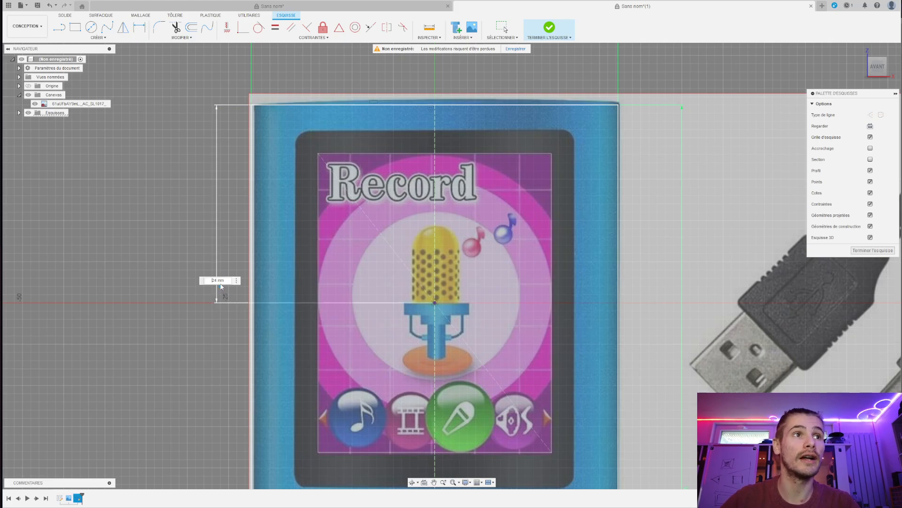
{"action": "type", "text": "24.5"}
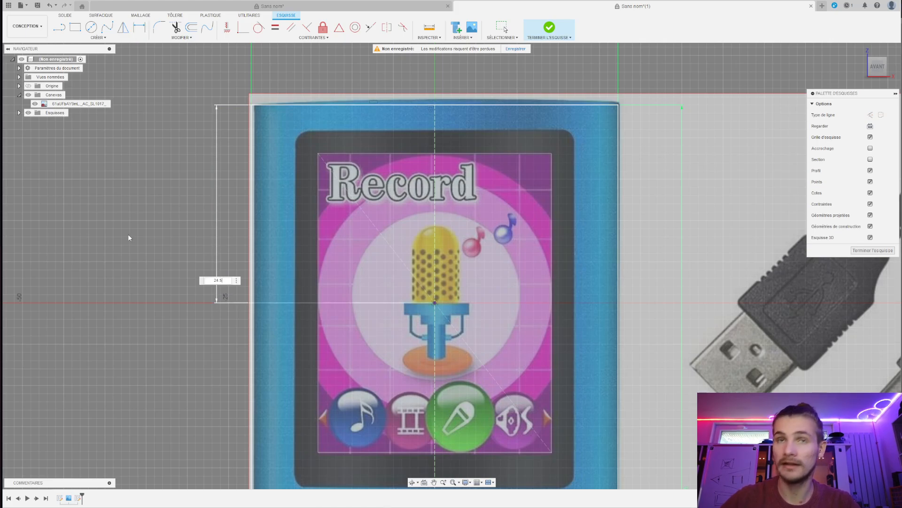
{"action": "key", "text": "Return"}
- Check the body rectangle against the pictured player and measure the distance from the sketch origin to its lower edge
{"action": "scroll", "coordinate": [560, 106], "scroll_direction": "down", "scroll_amount": 5}
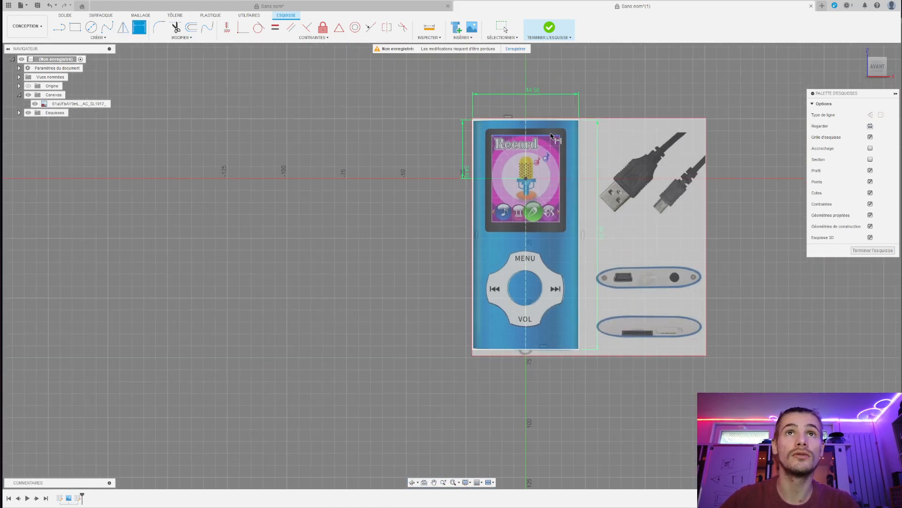
{"action": "scroll", "coordinate": [579, 349], "scroll_direction": "up", "scroll_amount": 3}
{"action": "scroll", "coordinate": [579, 349], "scroll_direction": "up", "scroll_amount": 2}
{"action": "scroll", "coordinate": [608, 375], "scroll_direction": "down", "scroll_amount": 5}
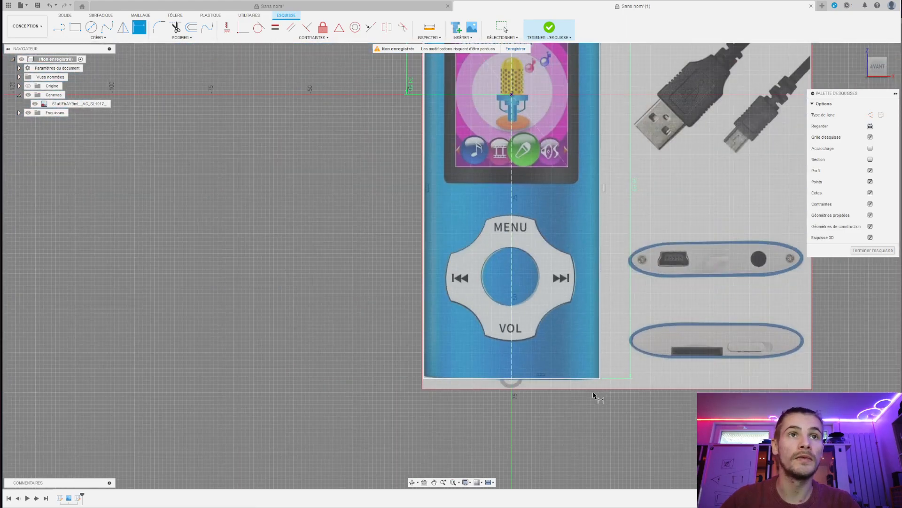
{"action": "scroll", "coordinate": [584, 282], "scroll_direction": "up", "scroll_amount": 3}
{"action": "scroll", "coordinate": [597, 310], "scroll_direction": "down", "scroll_amount": 3}
{"action": "scroll", "coordinate": [580, 364], "scroll_direction": "up", "scroll_amount": 3}
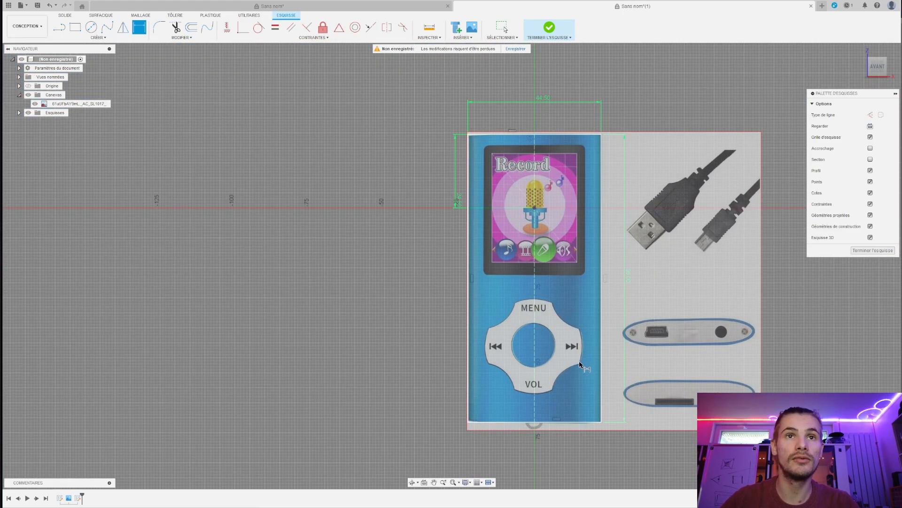
{"action": "left_click", "coordinate": [429, 29]}
{"action": "left_click", "coordinate": [535, 207]}
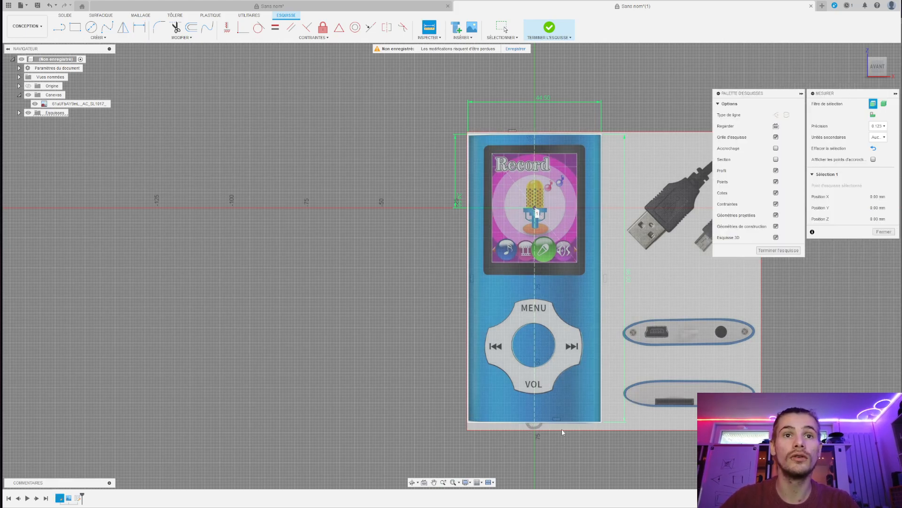
{"action": "left_click", "coordinate": [562, 422]}
{"action": "scroll", "coordinate": [530, 317], "scroll_direction": "up", "scroll_amount": 5}
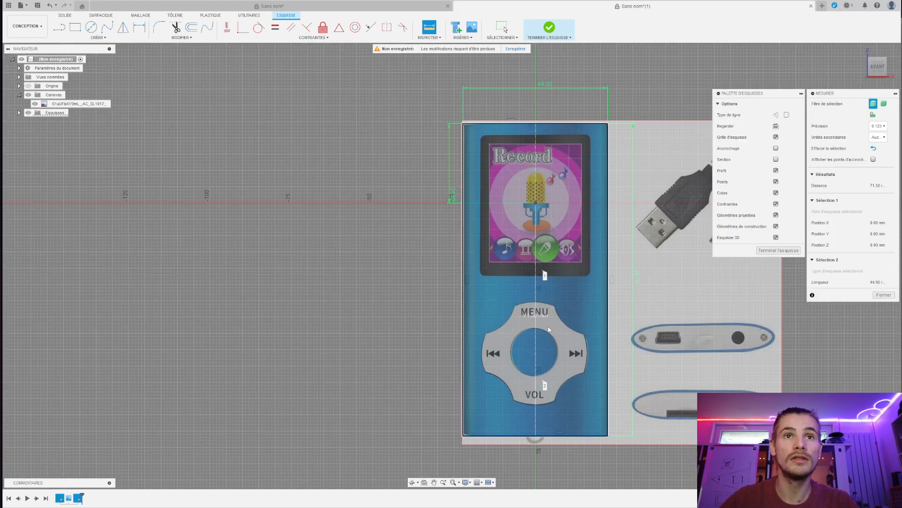
- Finish the body outline sketch and hide the front picture canvas
{"action": "scroll", "coordinate": [529, 316], "scroll_direction": "down", "scroll_amount": 8}
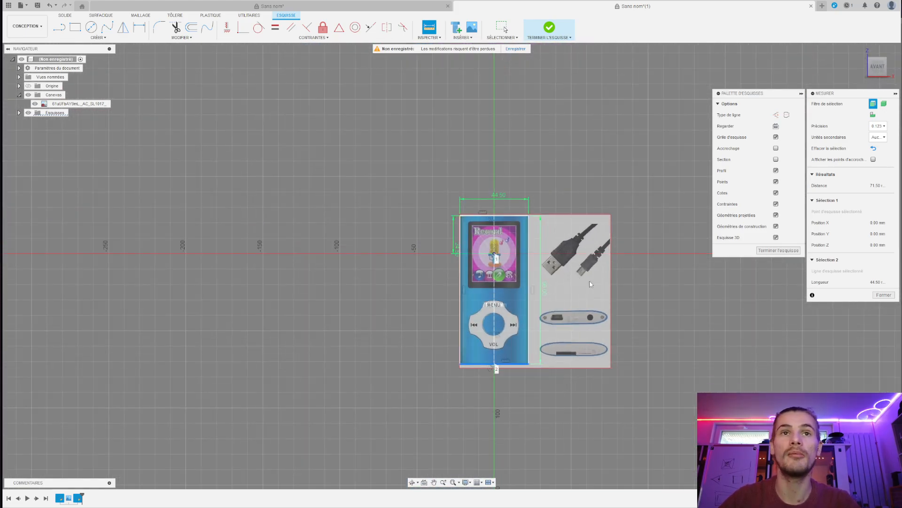
{"action": "left_click", "coordinate": [778, 250]}
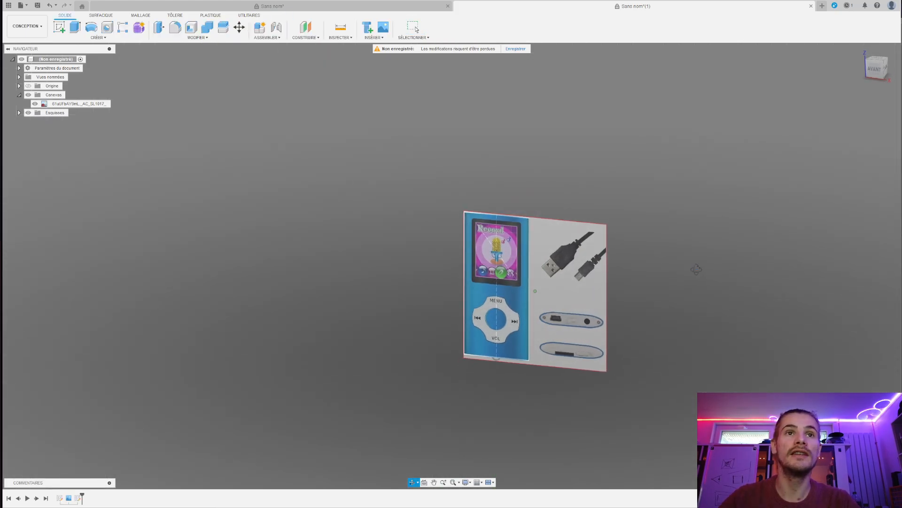
{"action": "left_click", "coordinate": [34, 103]}
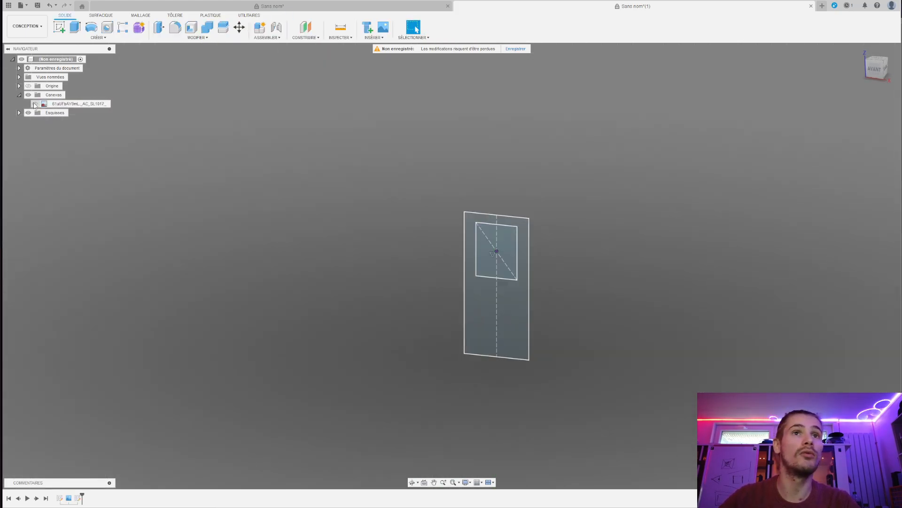
- Create a construction plane offset -71.5 mm from the horizontal origin plane, at the body rectangle's lower edge
{"action": "left_click", "coordinate": [306, 28]}
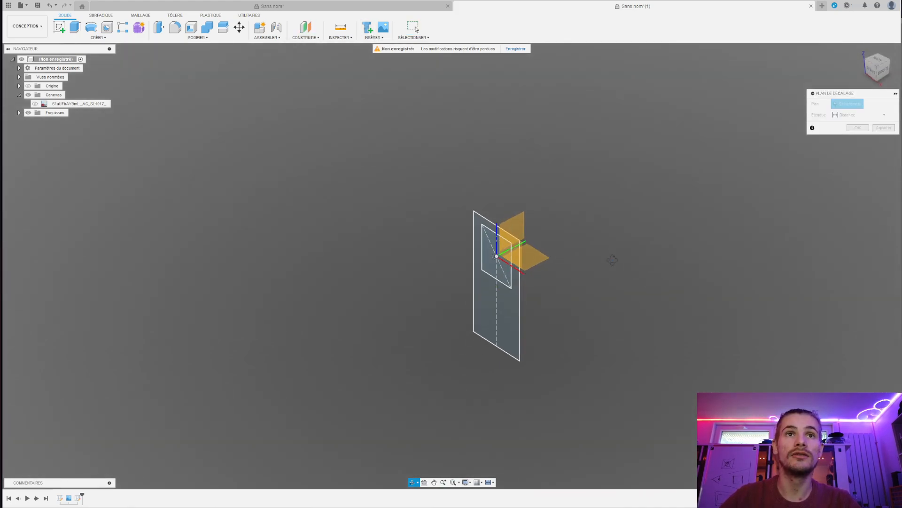
{"action": "left_click", "coordinate": [526, 248]}
{"action": "middle_click_drag", "start_coordinate": [568, 288], "coordinate": [544, 317], "text": "shift"}
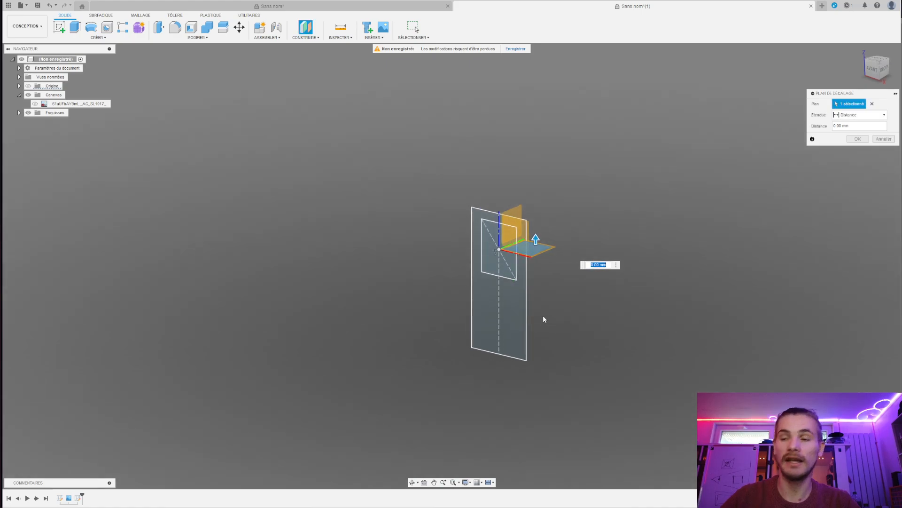
{"action": "type", "text": "-"}
{"action": "type", "text": "60"}
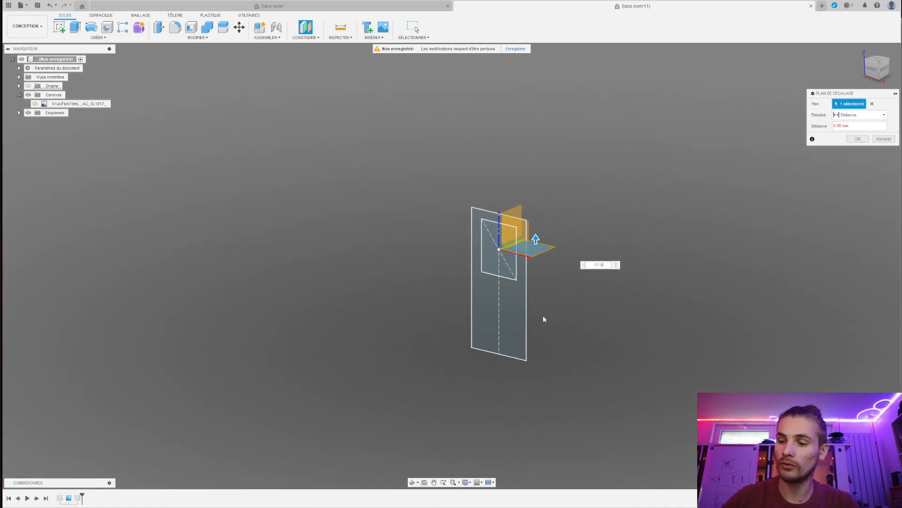
{"action": "key", "text": "Return"}
{"action": "scroll", "coordinate": [540, 313], "scroll_direction": "up", "scroll_amount": 5}
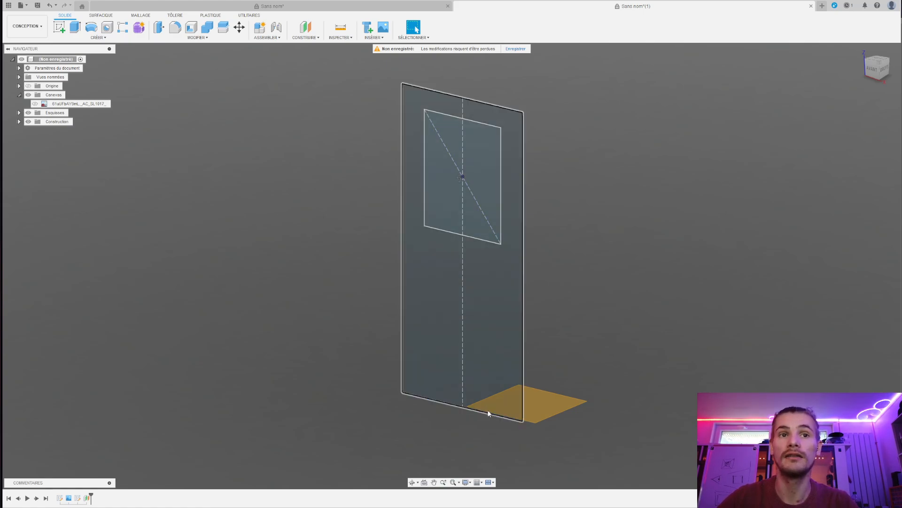
- View the model from below and insert the same player picture as a canvas on the offset plane
{"action": "middle_click_drag", "start_coordinate": [490, 415], "coordinate": [638, 347], "text": "shift"}
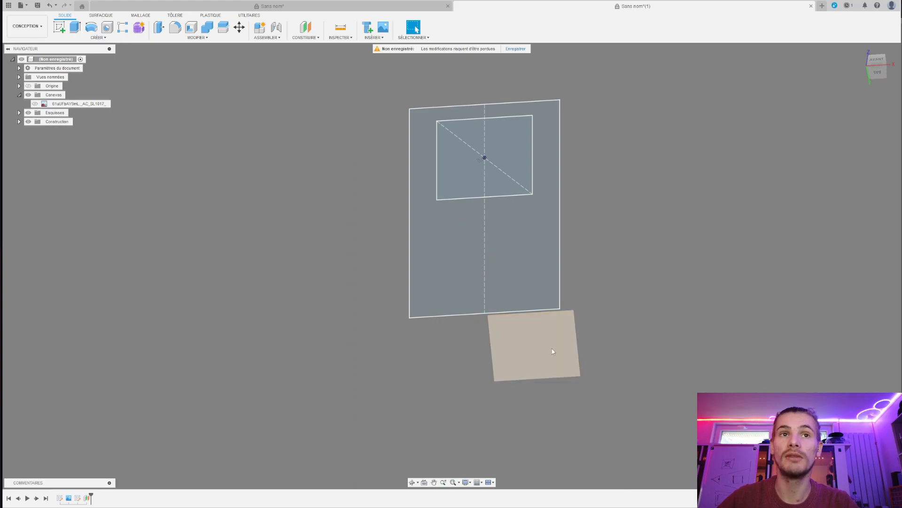
{"action": "left_click", "coordinate": [880, 75]}
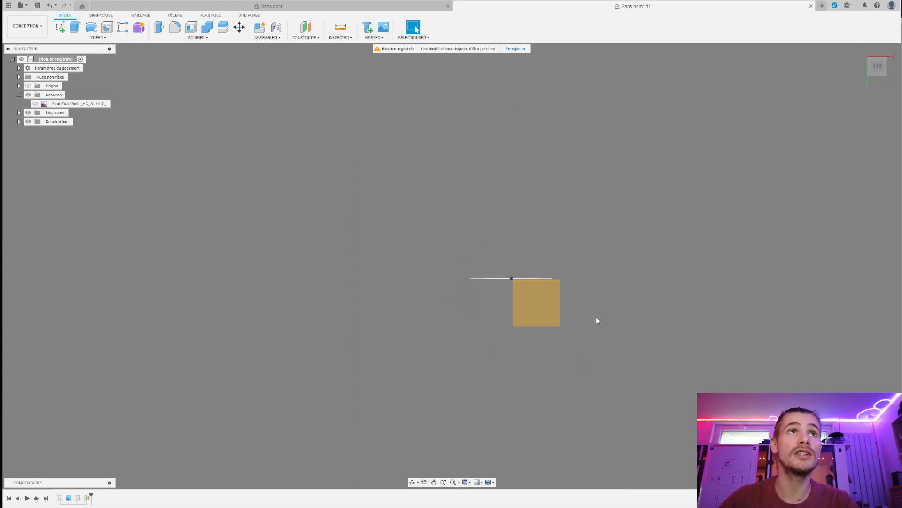
{"action": "left_click", "coordinate": [384, 29]}
{"action": "left_click", "coordinate": [369, 326]}
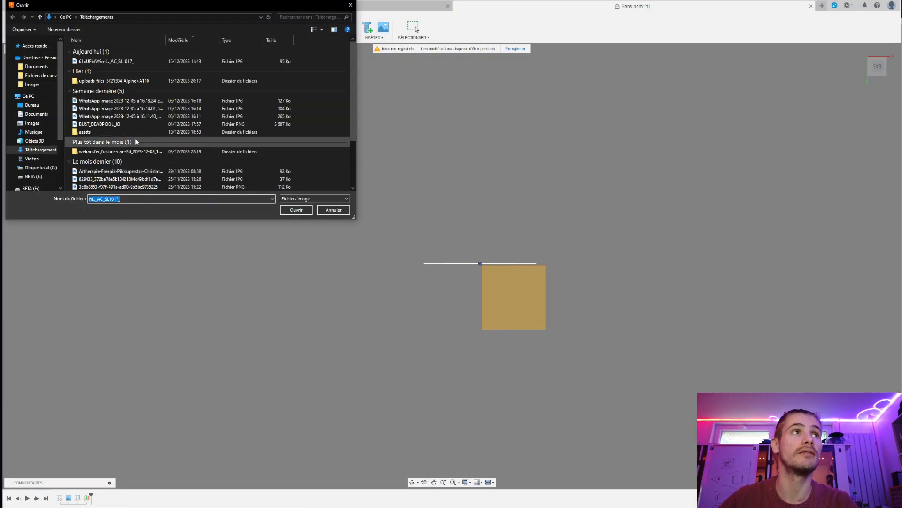
{"action": "left_click", "coordinate": [106, 61]}
{"action": "left_click", "coordinate": [296, 209]}
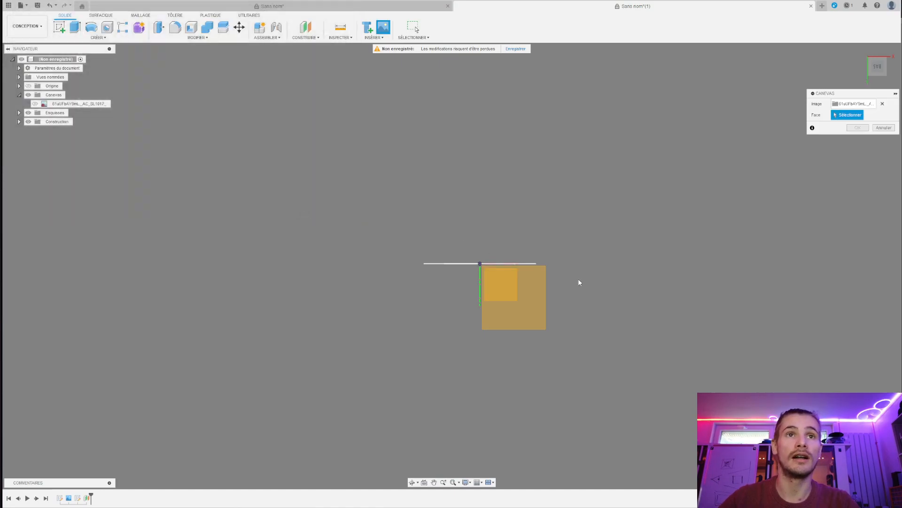
{"action": "left_click", "coordinate": [532, 307]}
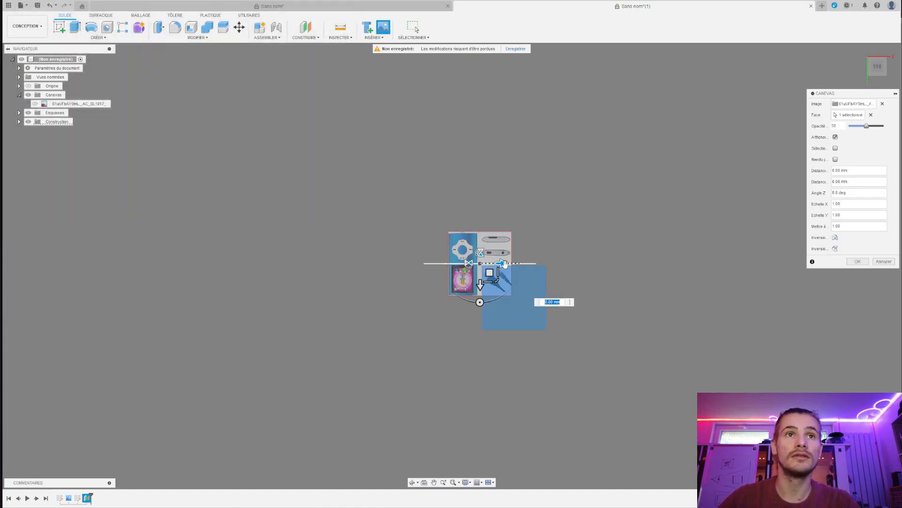
- Enlarge the new canvas about 4.16 times, then fine-tune its size and position until the upper end view spans the body rectangle's width
{"action": "left_click_drag", "start_coordinate": [497, 281], "coordinate": [612, 222]}
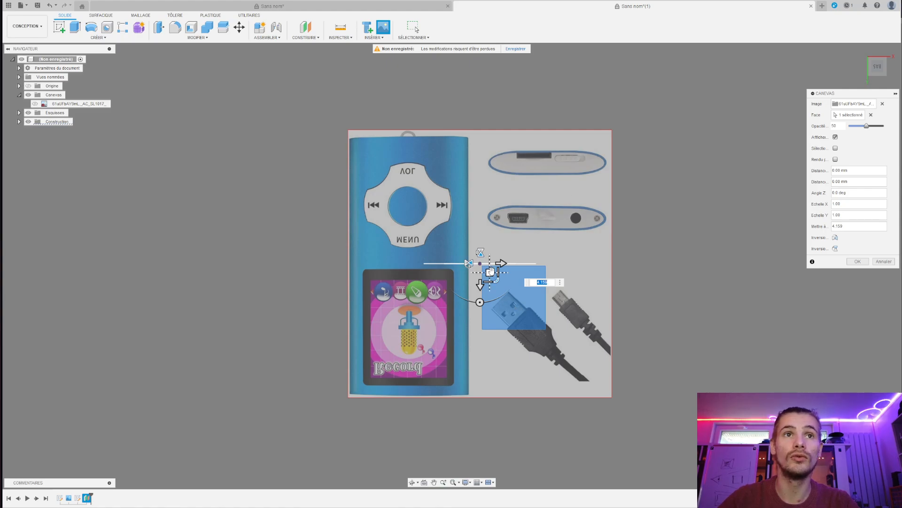
{"action": "left_click_drag", "start_coordinate": [490, 271], "coordinate": [430, 373]}
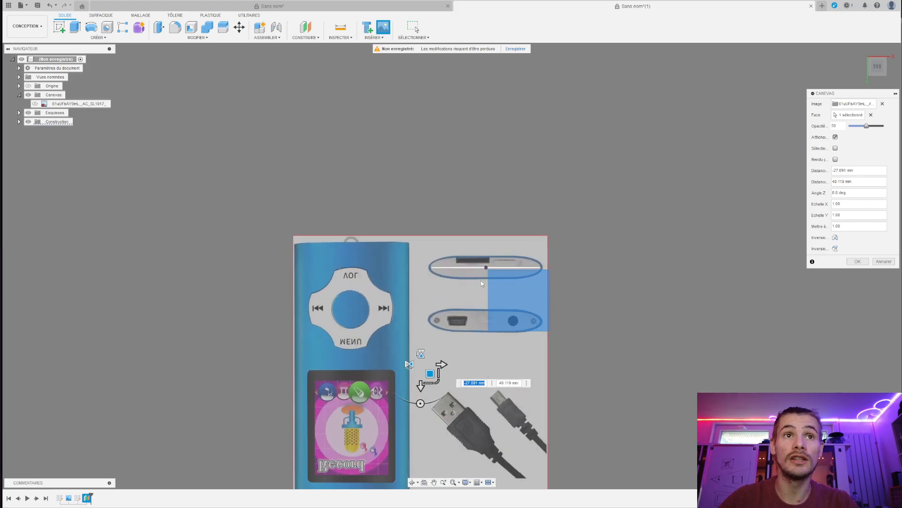
{"action": "scroll", "coordinate": [482, 284], "scroll_direction": "up", "scroll_amount": 3}
{"action": "left_click_drag", "start_coordinate": [403, 439], "coordinate": [397, 422]}
{"action": "type", "text": "0.956"}
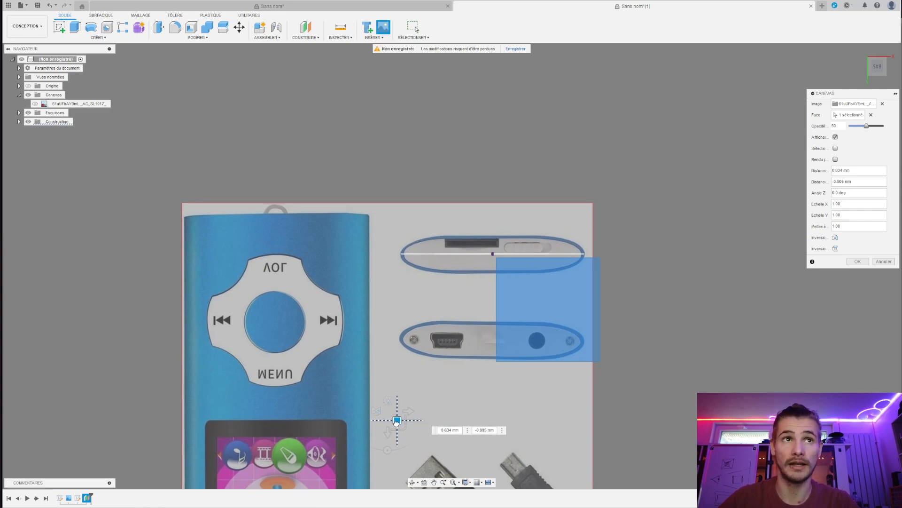
{"action": "left_click_drag", "start_coordinate": [396, 422], "coordinate": [396, 422]}
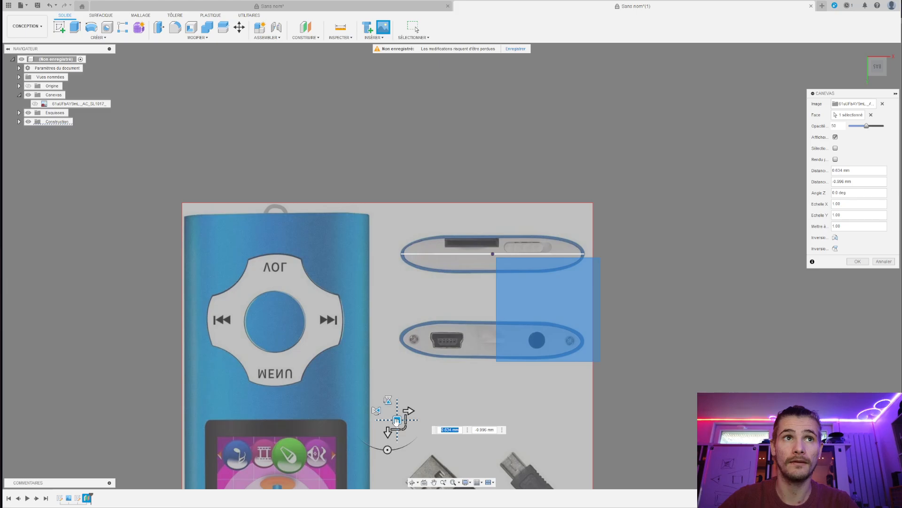
{"action": "left_click", "coordinate": [858, 262]}
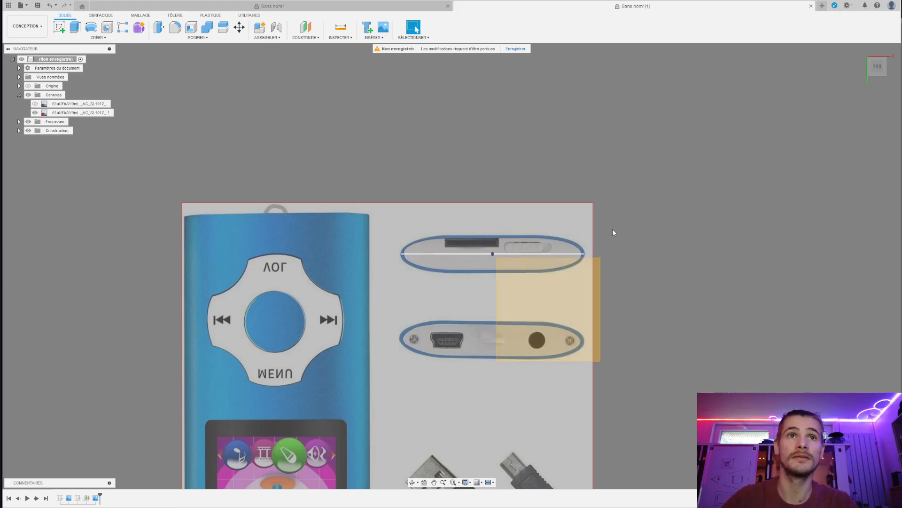
- Check the canvas alignment and create a new sketch on the offset plane at the body's lower edge
{"action": "scroll", "coordinate": [611, 235], "scroll_direction": "up", "scroll_amount": 5}
{"action": "scroll", "coordinate": [749, 280], "scroll_direction": "down", "scroll_amount": 2}
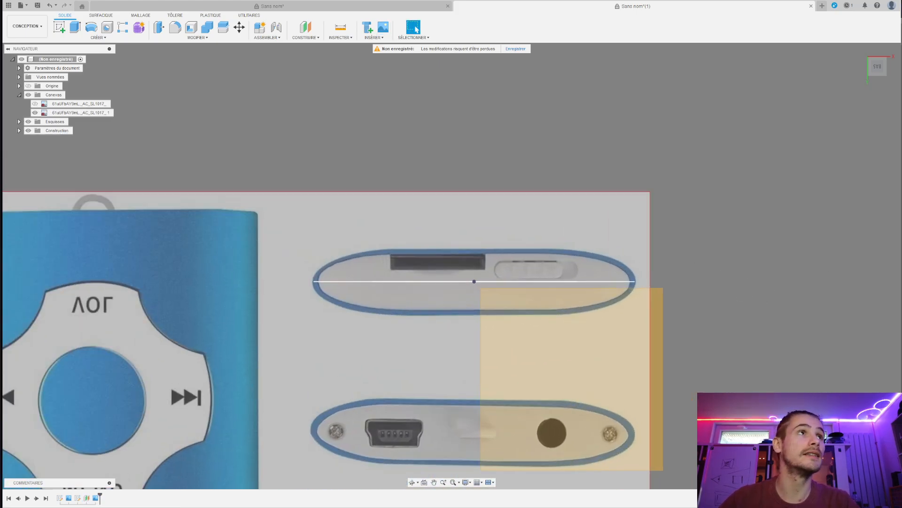
{"action": "scroll", "coordinate": [480, 134], "scroll_direction": "down", "scroll_amount": 3}
{"action": "scroll", "coordinate": [583, 188], "scroll_direction": "up", "scroll_amount": 3}
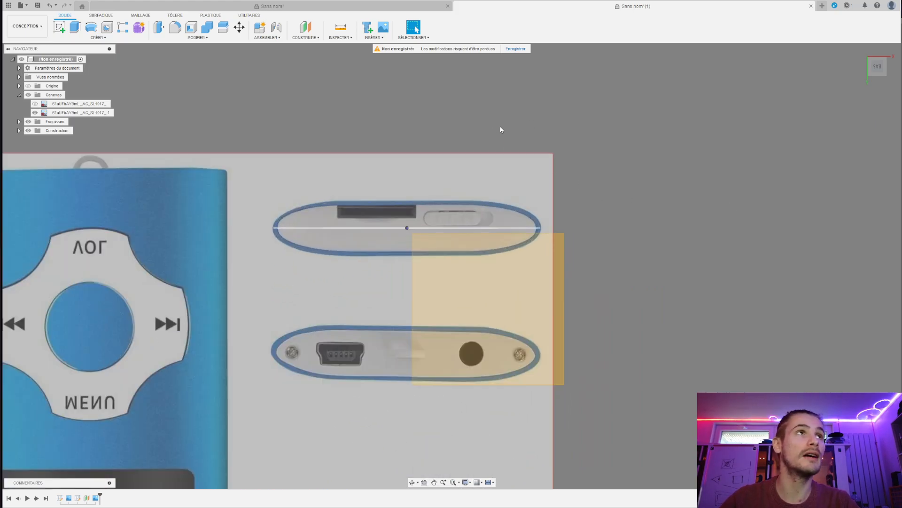
{"action": "left_click", "coordinate": [59, 27]}
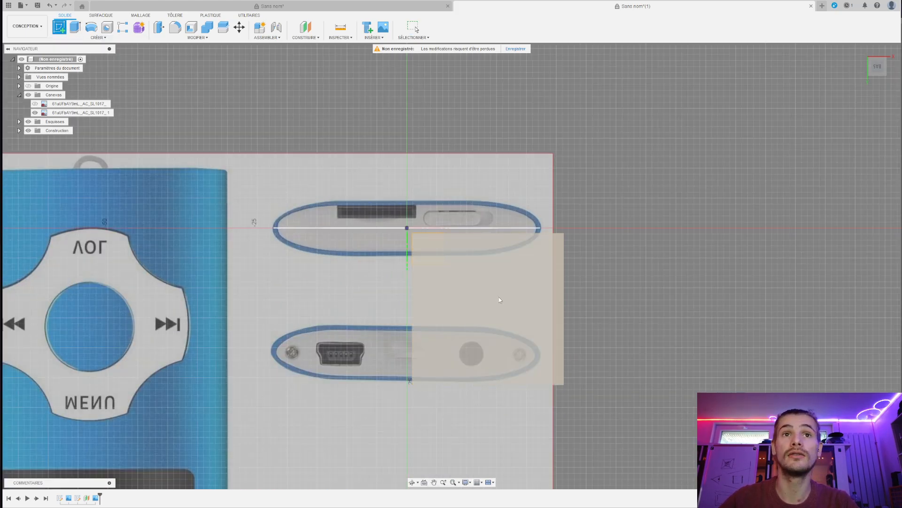
{"action": "left_click", "coordinate": [499, 298]}
- Draw a center rectangle 20 mm wide and 9.5 mm high, centered on the origin over the upper end view
{"action": "scroll", "coordinate": [733, 296], "scroll_direction": "down", "scroll_amount": 3}
{"action": "scroll", "coordinate": [650, 284], "scroll_direction": "up", "scroll_amount": 5}
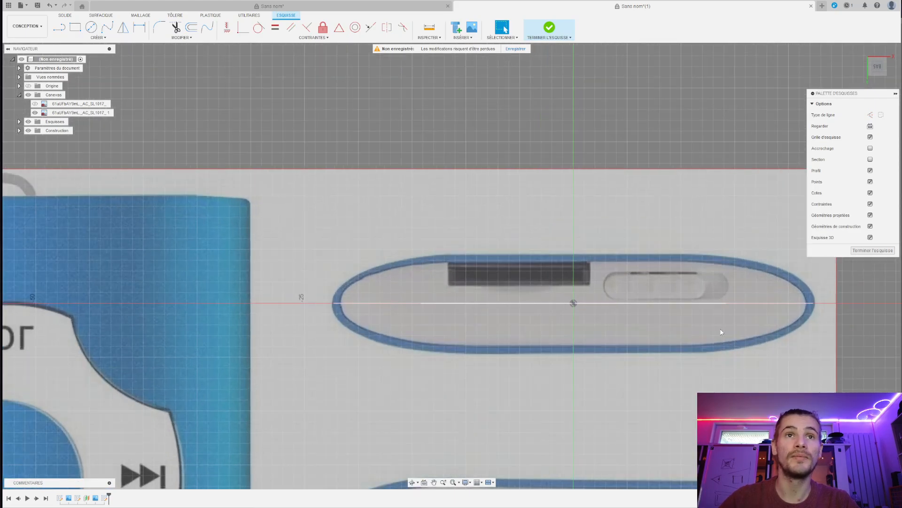
{"action": "scroll", "coordinate": [709, 327], "scroll_direction": "down", "scroll_amount": 3}
{"action": "scroll", "coordinate": [696, 322], "scroll_direction": "up", "scroll_amount": 2}
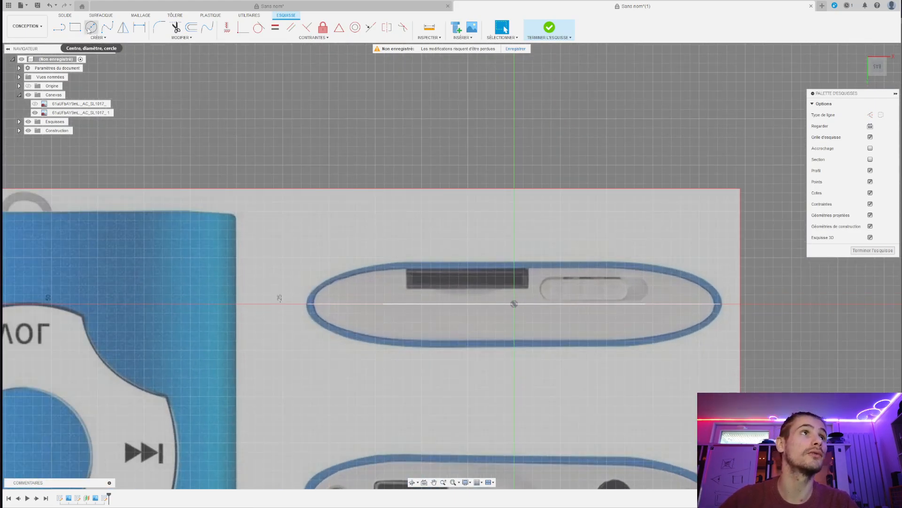
{"action": "left_click", "coordinate": [75, 27]}
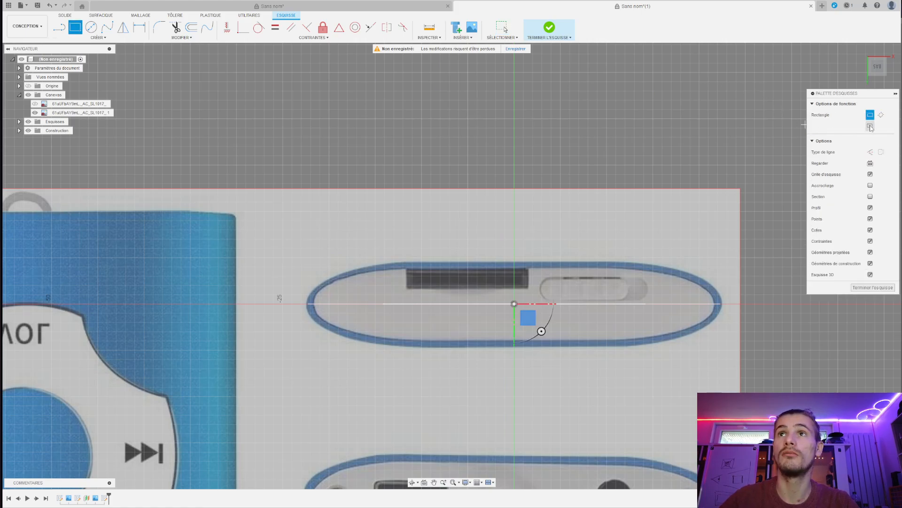
{"action": "left_click", "coordinate": [870, 126]}
{"action": "left_click", "coordinate": [514, 305]}
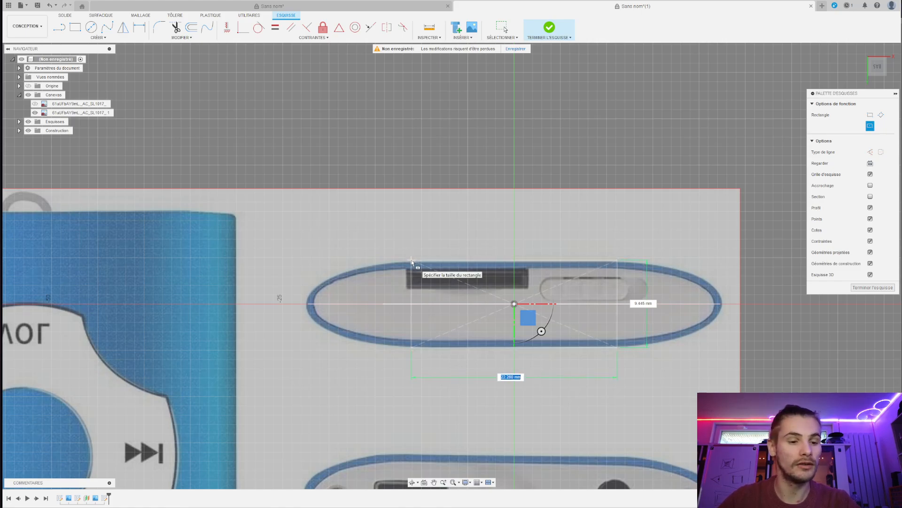
{"action": "key", "text": "Tab"}
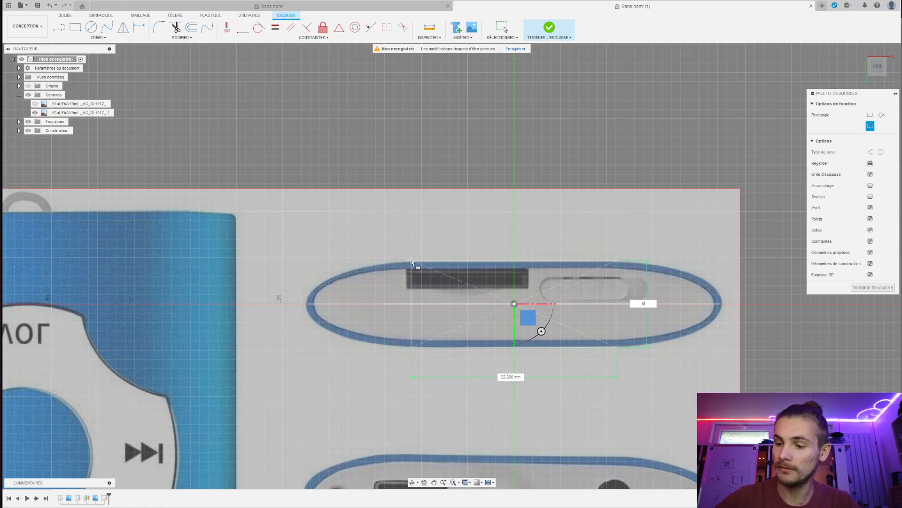
{"action": "key", "text": "Tab"}
{"action": "type", "text": "9.5"}
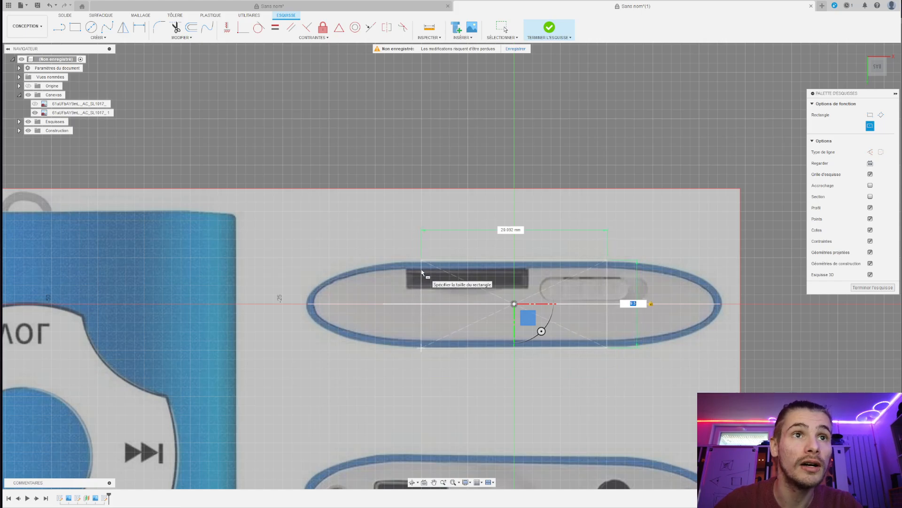
{"action": "key", "text": "Tab"}
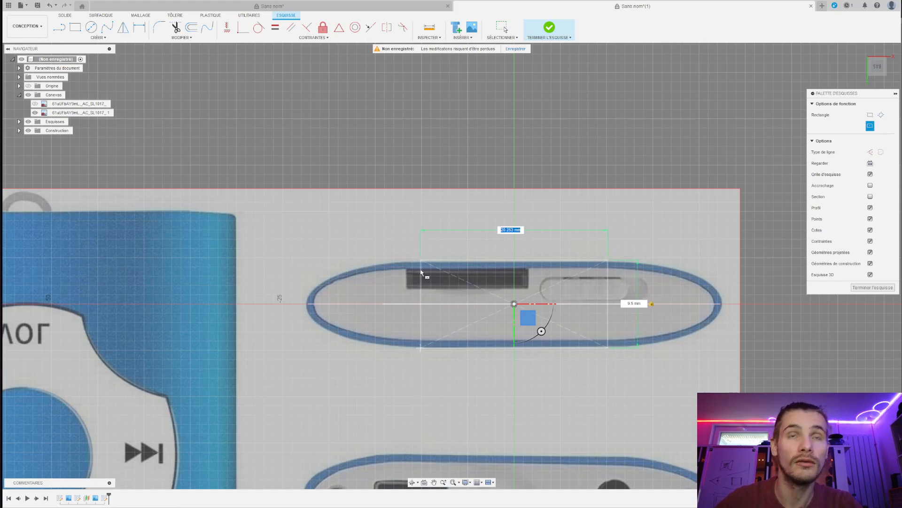
{"action": "type", "text": "20"}
{"action": "key", "text": "Return"}
{"action": "scroll", "coordinate": [420, 269], "scroll_direction": "down", "scroll_amount": 1}
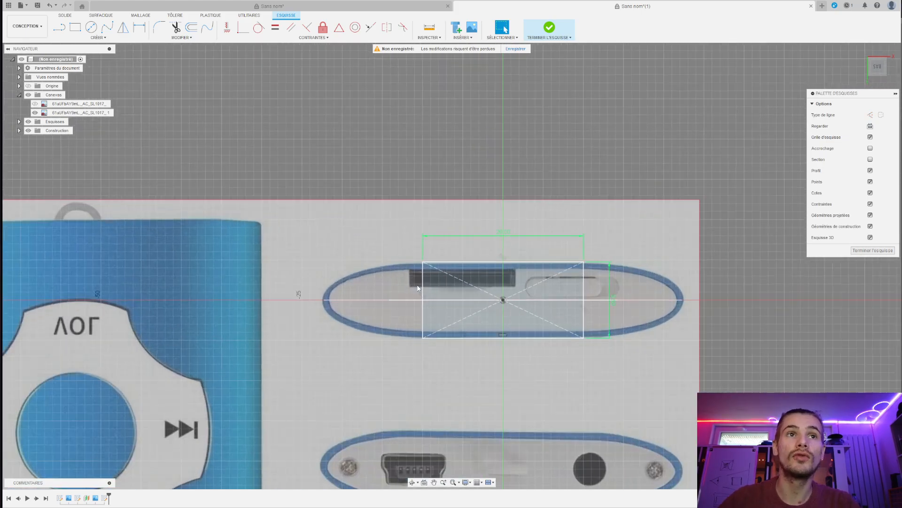
- Draw an ellipse centered on the rectangle's left side midpoint, reaching the body's left end and the rectangle's lower-left corner
{"action": "scroll", "coordinate": [426, 266], "scroll_direction": "up", "scroll_amount": 6}
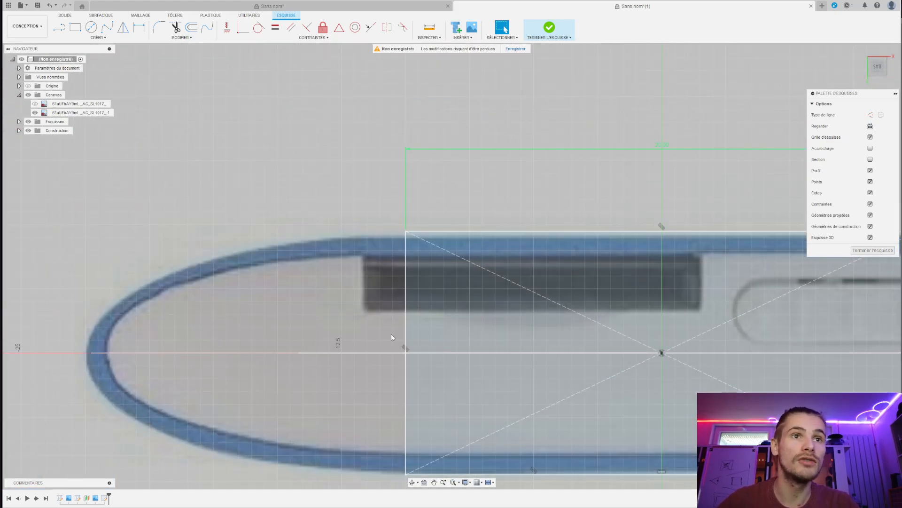
{"action": "scroll", "coordinate": [371, 291], "scroll_direction": "down", "scroll_amount": 4}
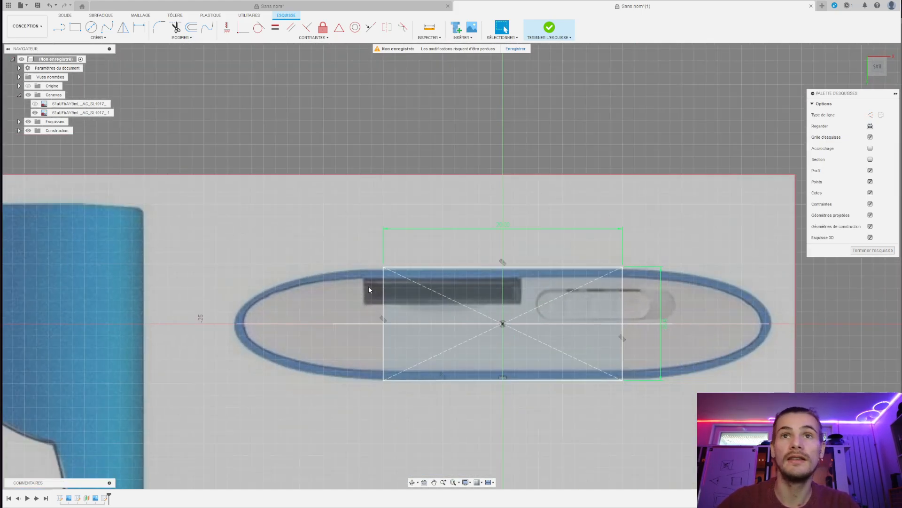
{"action": "left_click", "coordinate": [99, 37]}
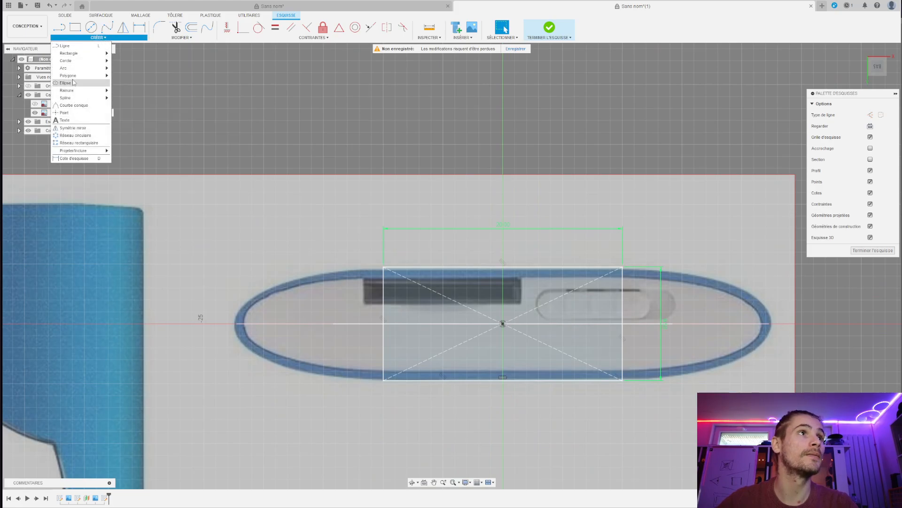
{"action": "left_click", "coordinate": [66, 82]}
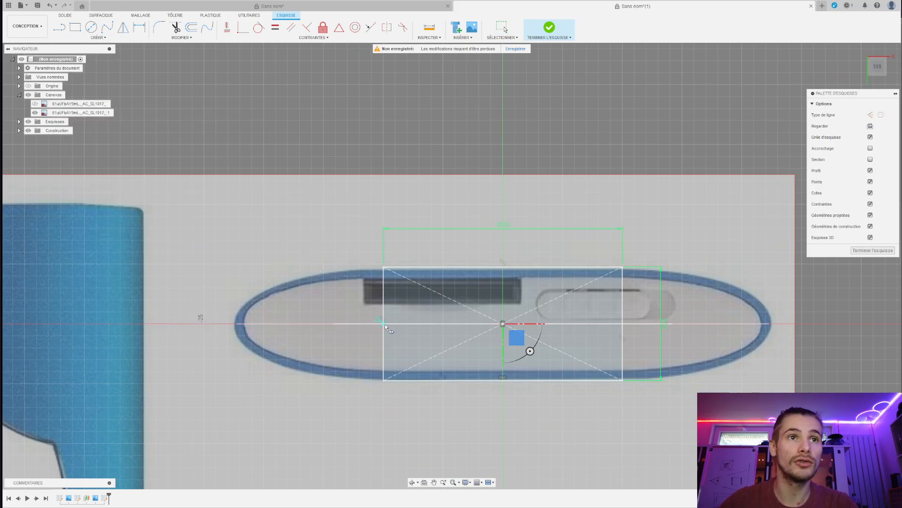
{"action": "left_click", "coordinate": [384, 324]}
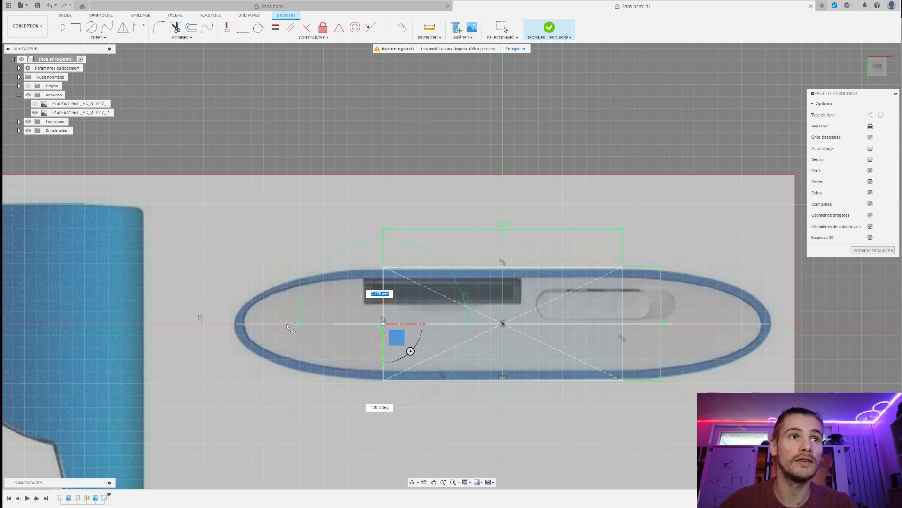
{"action": "left_click", "coordinate": [238, 324]}
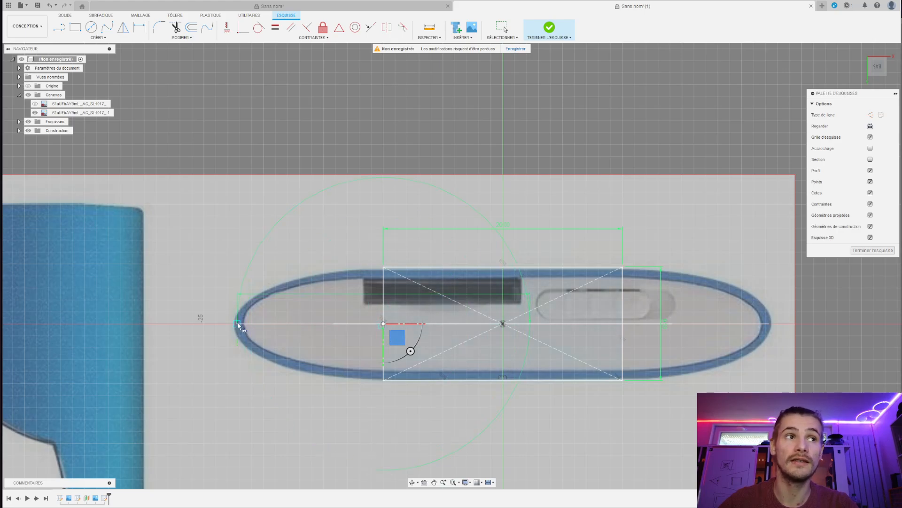
{"action": "left_click", "coordinate": [384, 380]}
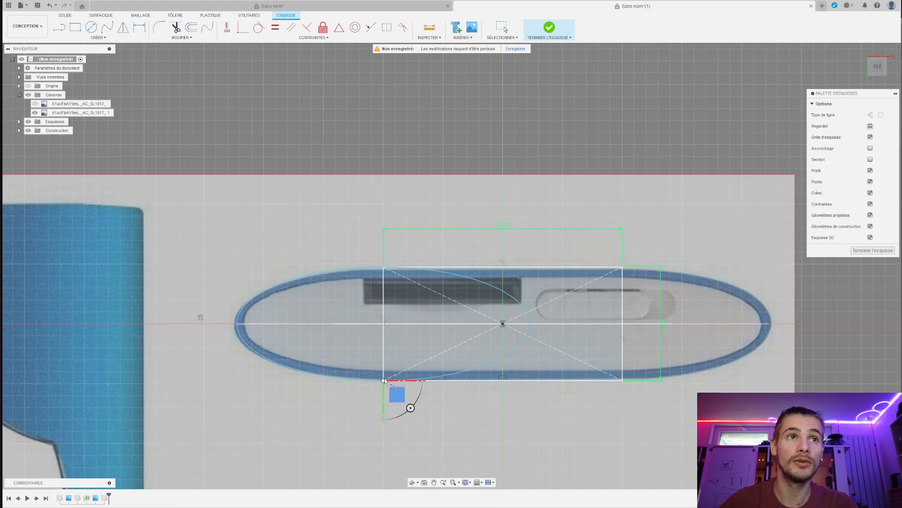
- Draw a matching ellipse centered on the rectangle's right side midpoint, reaching the body's right end and the rectangle's upper-right corner
{"action": "left_click", "coordinate": [623, 324]}
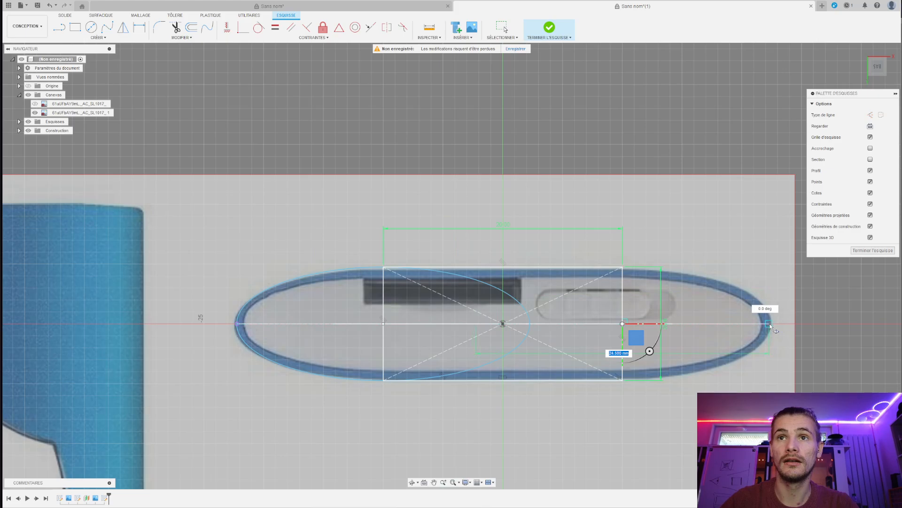
{"action": "left_click", "coordinate": [769, 324]}
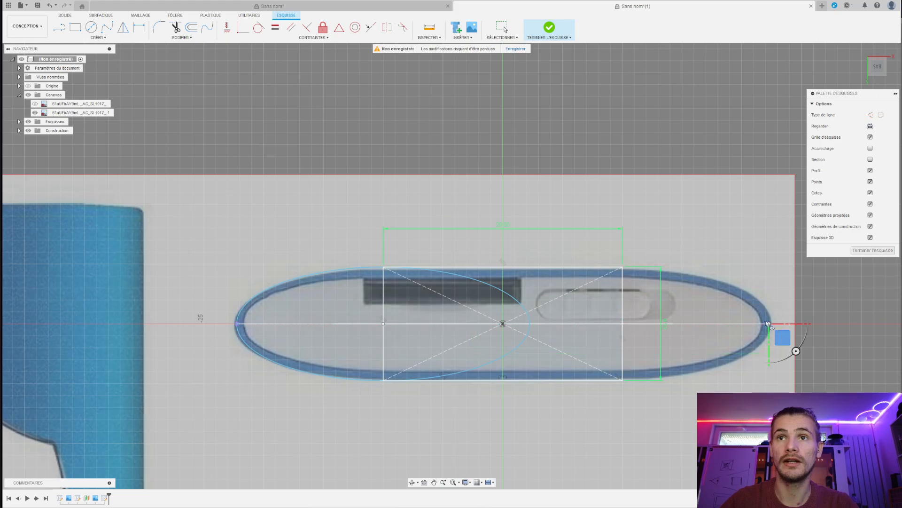
{"action": "left_click", "coordinate": [624, 269]}
{"action": "scroll", "coordinate": [624, 301], "scroll_direction": "down", "scroll_amount": 3}
{"action": "scroll", "coordinate": [536, 331], "scroll_direction": "up", "scroll_amount": 3}
{"action": "scroll", "coordinate": [542, 289], "scroll_direction": "down", "scroll_amount": 2}
{"action": "scroll", "coordinate": [569, 263], "scroll_direction": "up", "scroll_amount": 4}
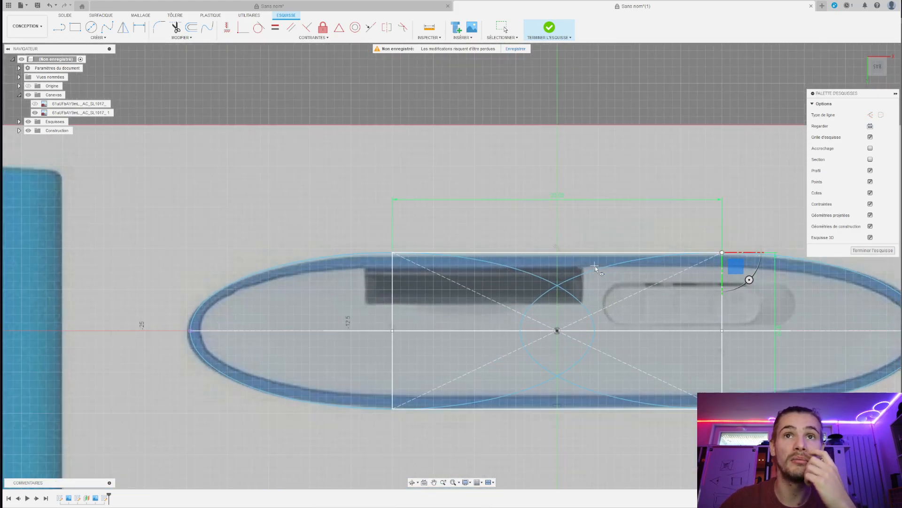
{"action": "scroll", "coordinate": [685, 276], "scroll_direction": "down", "scroll_amount": 1}
{"action": "scroll", "coordinate": [649, 242], "scroll_direction": "up", "scroll_amount": 3}
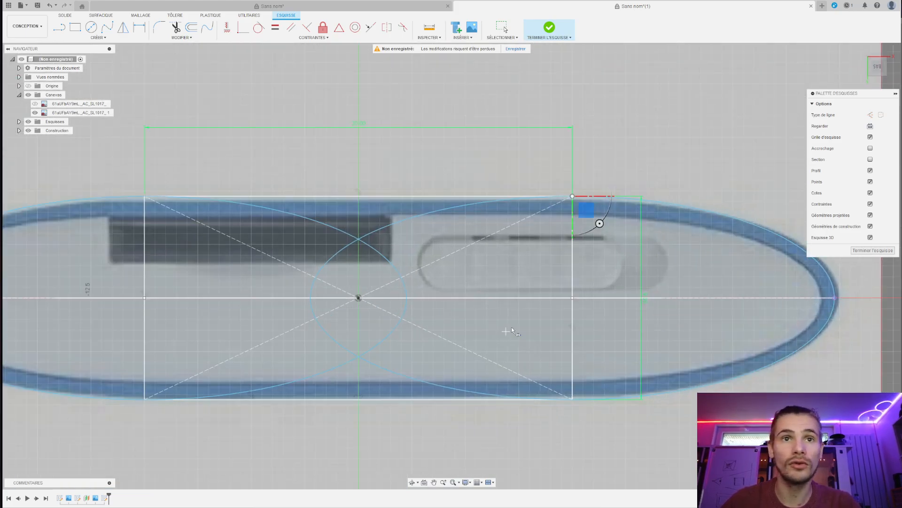
{"action": "scroll", "coordinate": [581, 291], "scroll_direction": "down", "scroll_amount": 2}
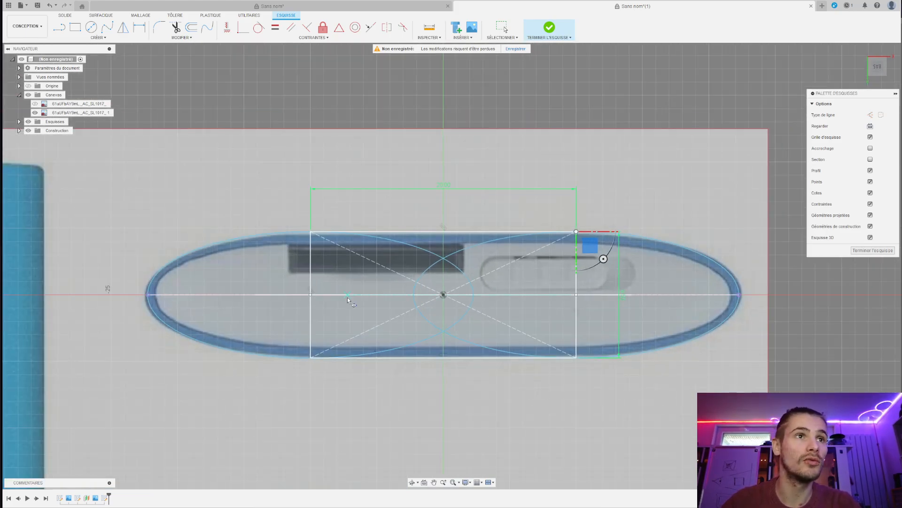
{"action": "key", "text": "Escape"}
- Slightly reduce the center rectangle's height dimension to fit the pictured outline, and finish the sketch
{"action": "double_click", "coordinate": [623, 299]}
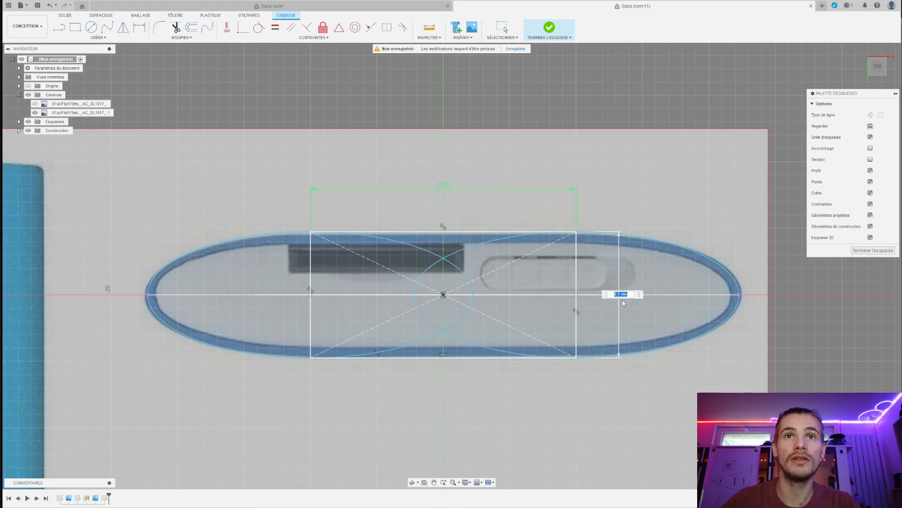
{"action": "key", "text": "Return"}
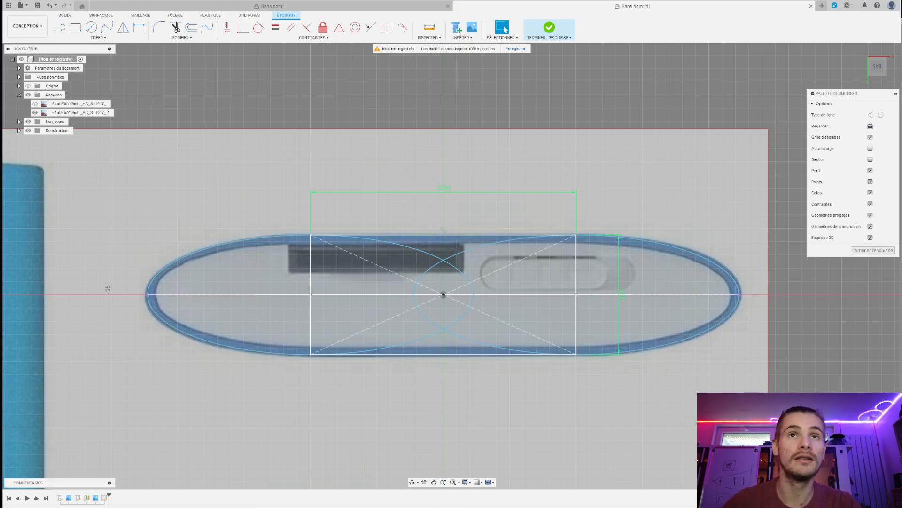
{"action": "scroll", "coordinate": [461, 256], "scroll_direction": "up", "scroll_amount": 3}
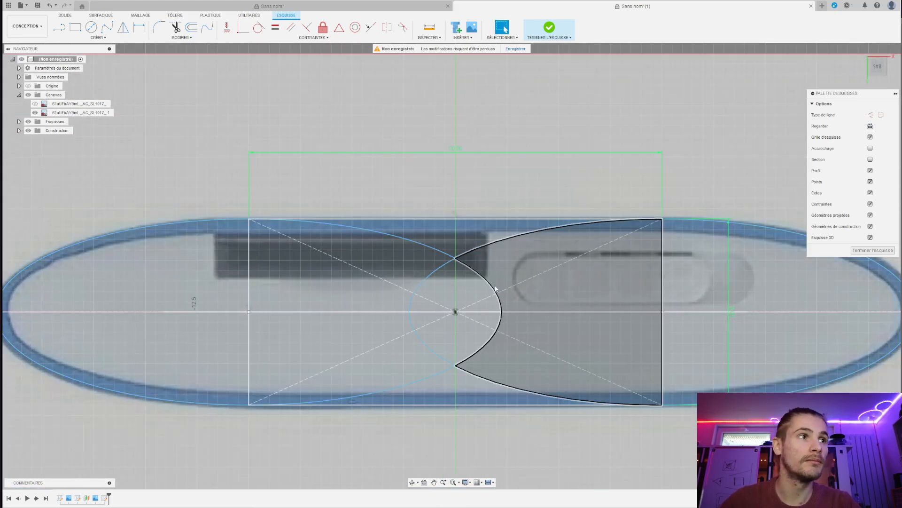
{"action": "scroll", "coordinate": [496, 288], "scroll_direction": "down", "scroll_amount": 3}
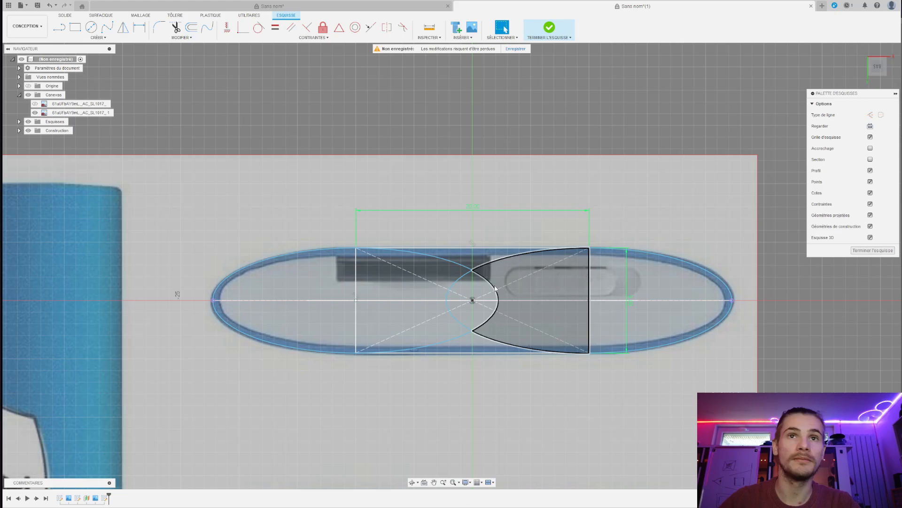
{"action": "left_click", "coordinate": [555, 27]}
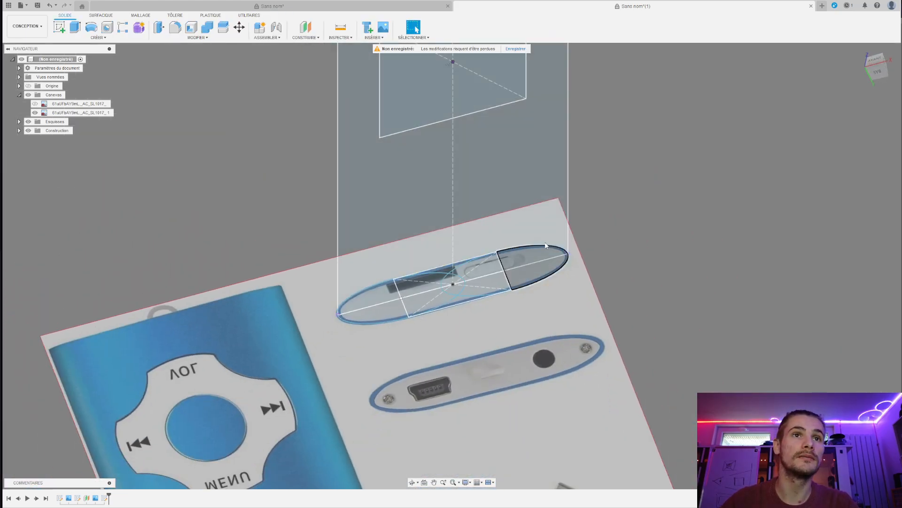
- Start an Extrude and select the regions making up the whole oval end profile, including both ellipse ends and the middle pieces
{"action": "key", "text": "e"}
{"action": "scroll", "coordinate": [362, 266], "scroll_direction": "up", "scroll_amount": 3}
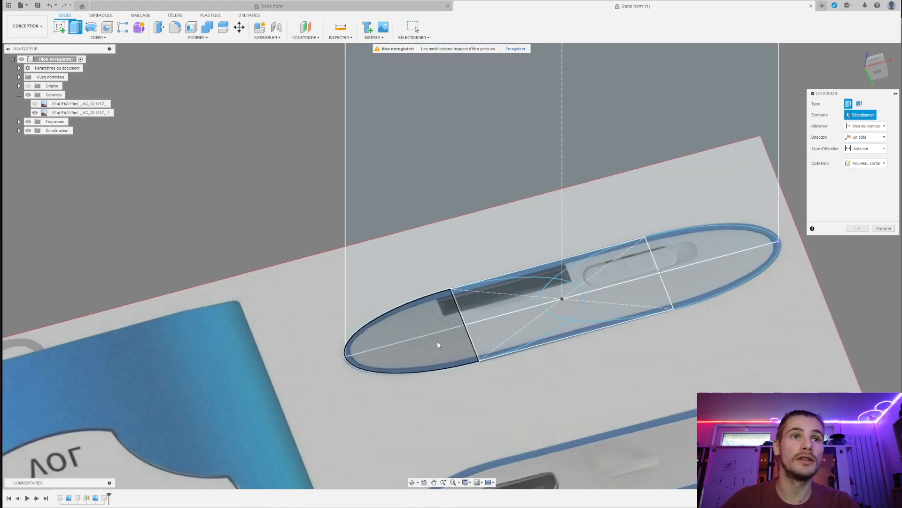
{"action": "left_click", "coordinate": [438, 354]}
{"action": "left_click", "coordinate": [478, 329]}
{"action": "left_click", "coordinate": [548, 294]}
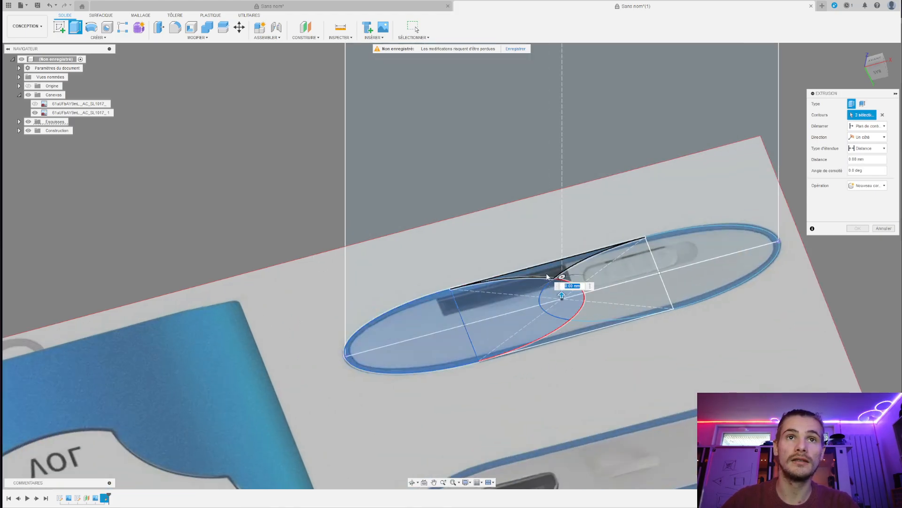
{"action": "left_click", "coordinate": [548, 276]}
{"action": "left_click", "coordinate": [608, 265]}
{"action": "left_click", "coordinate": [578, 325]}
{"action": "left_click", "coordinate": [677, 274]}
{"action": "scroll", "coordinate": [489, 315], "scroll_direction": "down", "scroll_amount": 3}
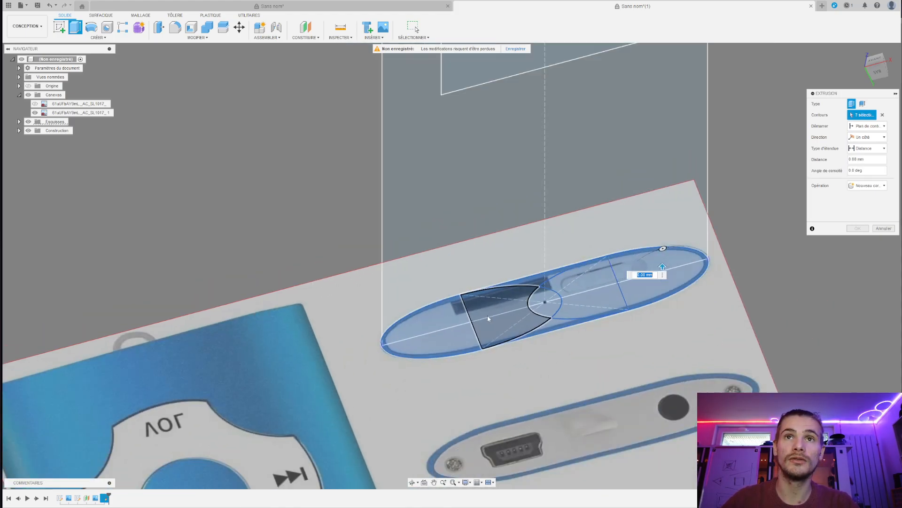
- Extrude the selected oval profile 96 mm upward as a new body, reaching the front outline's upper edge
{"action": "middle_click_drag", "start_coordinate": [642, 133], "coordinate": [596, 347], "text": "shift"}
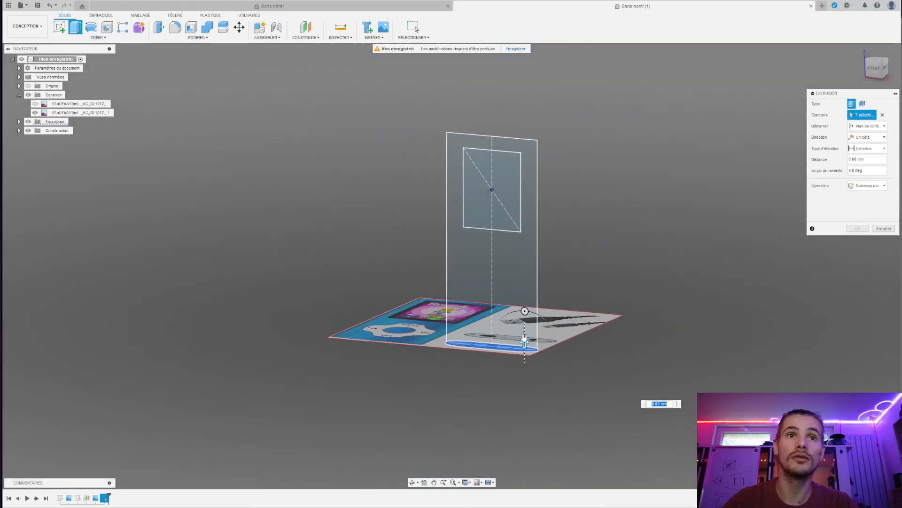
{"action": "left_click_drag", "start_coordinate": [524, 339], "coordinate": [588, 137]}
{"action": "scroll", "coordinate": [538, 131], "scroll_direction": "up", "scroll_amount": 3}
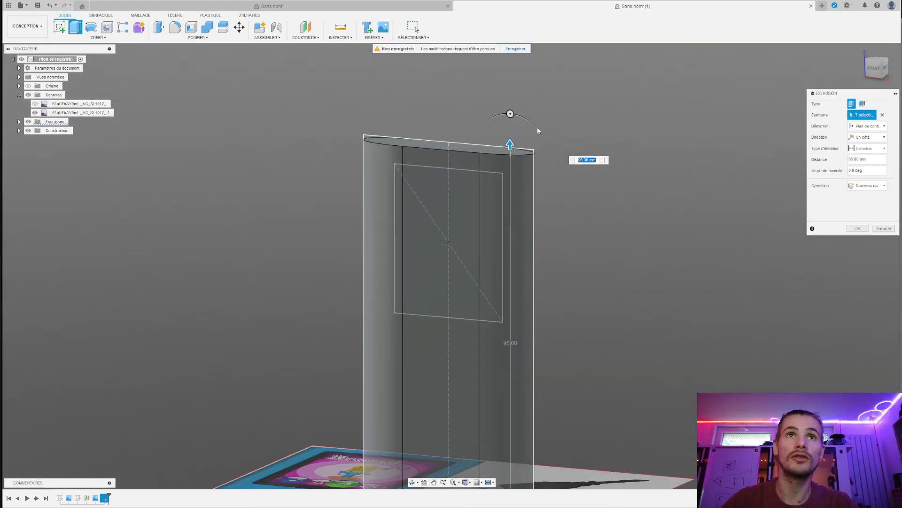
{"action": "scroll", "coordinate": [505, 130], "scroll_direction": "up", "scroll_amount": 5}
{"action": "middle_click_drag", "start_coordinate": [665, 212], "coordinate": [703, 232], "text": "shift"}
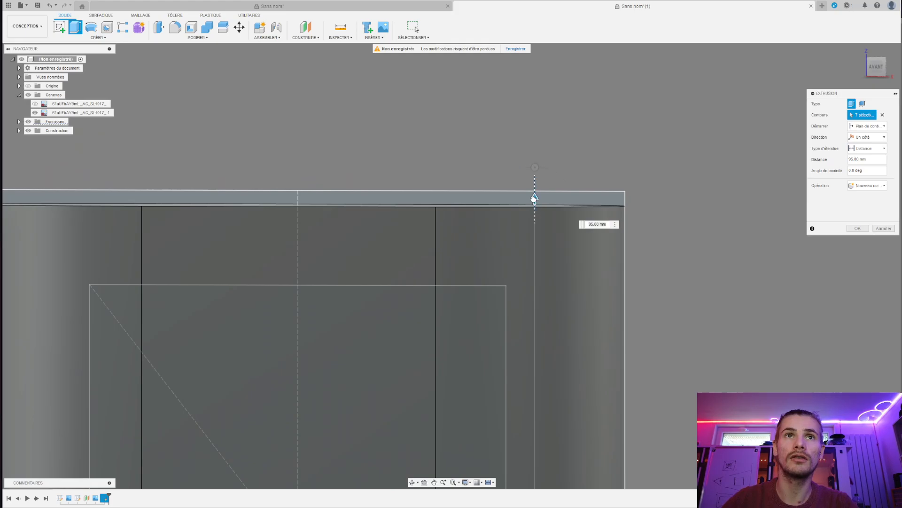
{"action": "left_click_drag", "start_coordinate": [535, 198], "coordinate": [534, 183]}
{"action": "scroll", "coordinate": [631, 188], "scroll_direction": "down", "scroll_amount": 5}
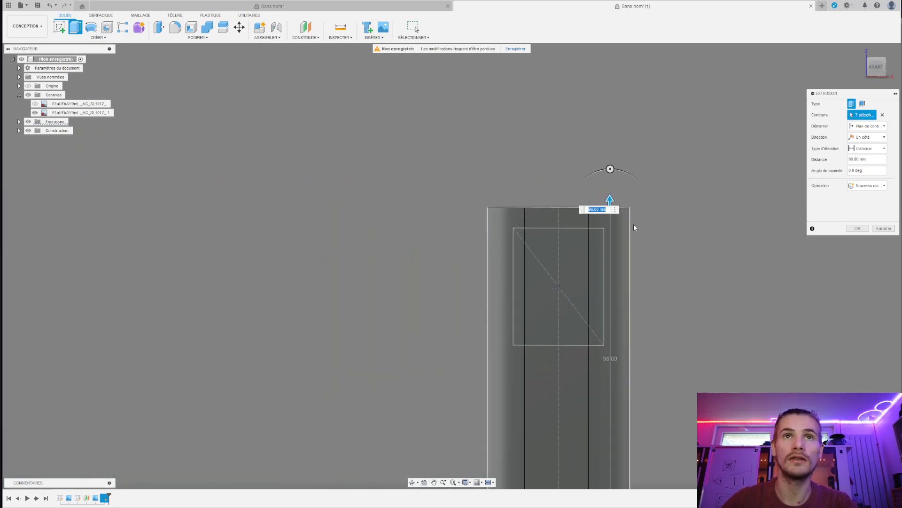
{"action": "middle_click_drag", "start_coordinate": [633, 227], "coordinate": [602, 282], "text": "shift"}
{"action": "scroll", "coordinate": [610, 325], "scroll_direction": "down", "scroll_amount": 5}
{"action": "middle_click_drag", "start_coordinate": [564, 336], "coordinate": [580, 291]}
{"action": "scroll", "coordinate": [579, 292], "scroll_direction": "up", "scroll_amount": 4}
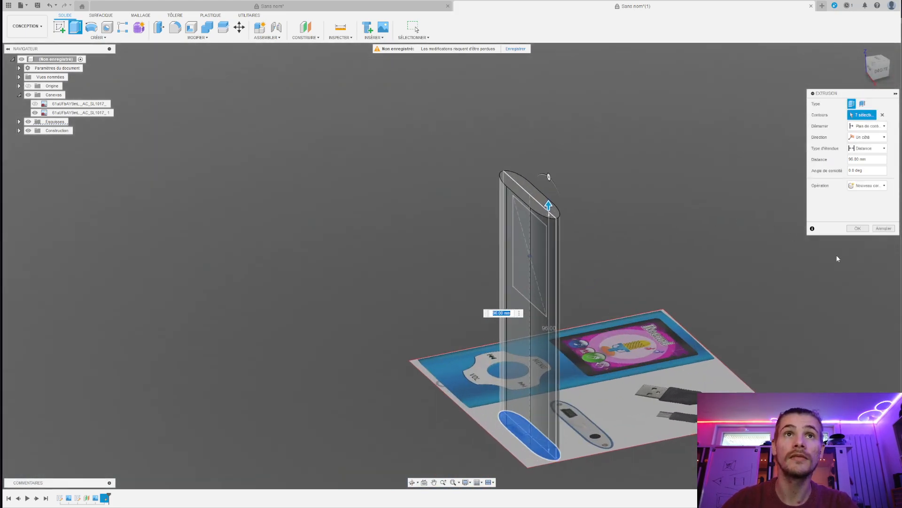
{"action": "left_click", "coordinate": [858, 228]}
- Hide the end-view canvas at the base of the extruded body
{"action": "middle_click_drag", "start_coordinate": [417, 254], "coordinate": [282, 254], "text": "shift"}
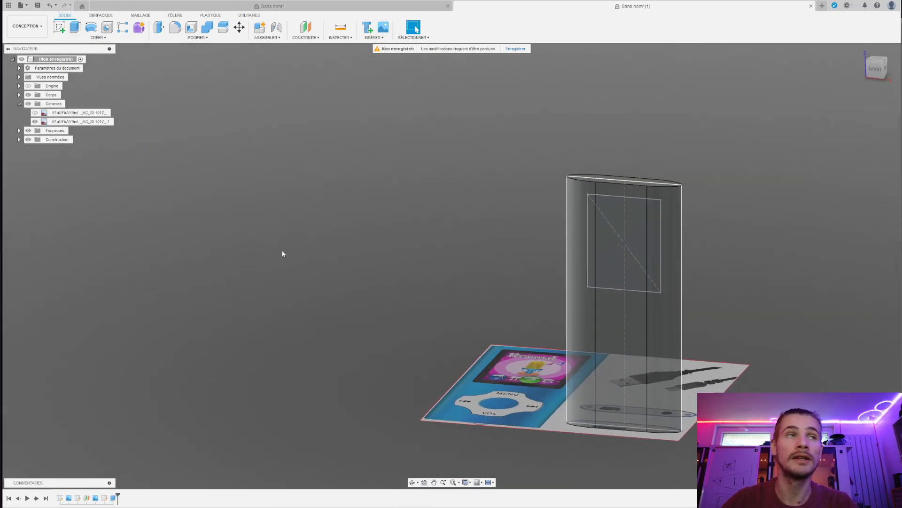
{"action": "left_click", "coordinate": [35, 122]}
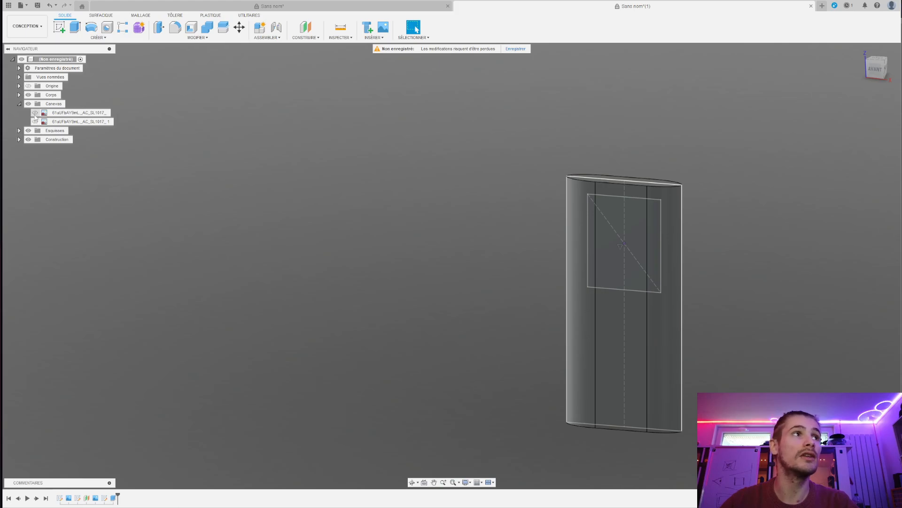
- Show the front canvas, look at the model squarely from the front, and start a new sketch on the front plane
{"action": "left_click", "coordinate": [34, 113]}
{"action": "scroll", "coordinate": [300, 203], "scroll_direction": "down", "scroll_amount": 3}
{"action": "scroll", "coordinate": [300, 202], "scroll_direction": "up", "scroll_amount": 3}
{"action": "middle_click_drag", "start_coordinate": [586, 311], "coordinate": [509, 268], "text": "shift"}
{"action": "left_click", "coordinate": [880, 69]}
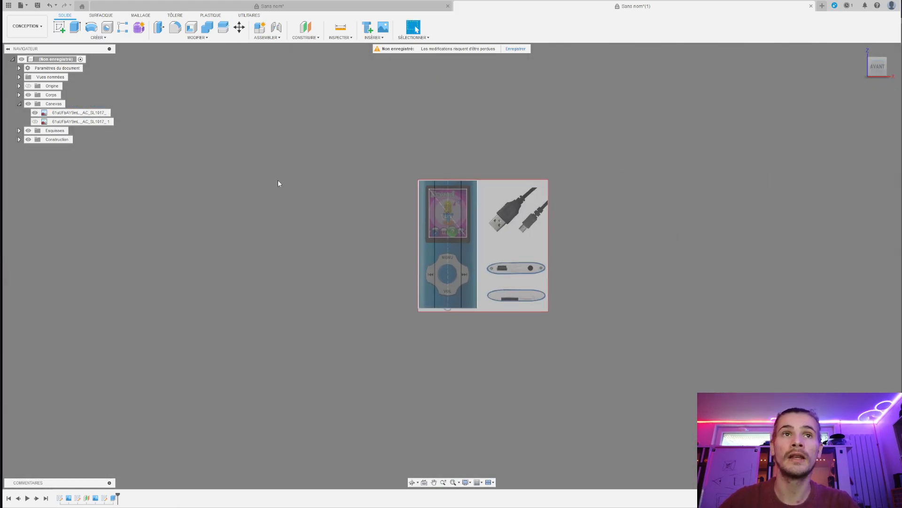
{"action": "left_click", "coordinate": [59, 27]}
{"action": "left_click", "coordinate": [414, 196]}
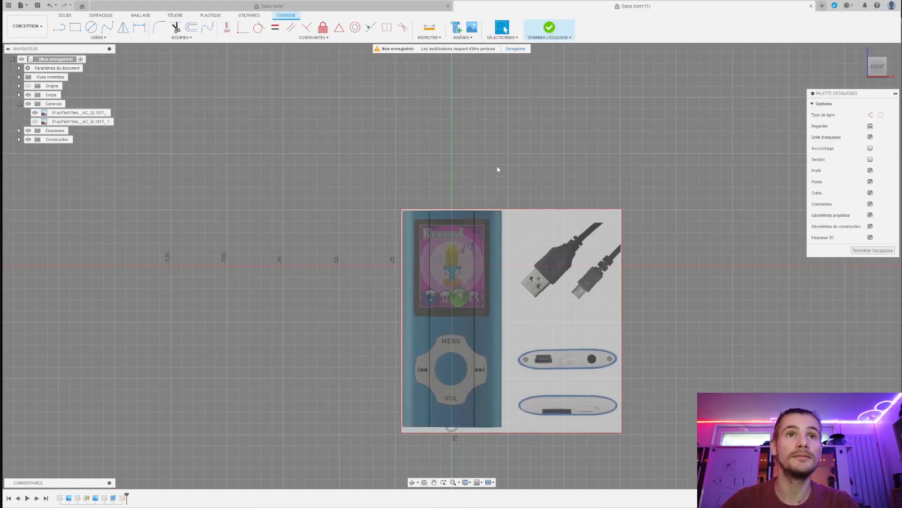
- Draw a 36 mm diameter circle centered on the pictured button pad below the screen
{"action": "scroll", "coordinate": [497, 167], "scroll_direction": "down", "scroll_amount": 3}
{"action": "scroll", "coordinate": [474, 282], "scroll_direction": "up", "scroll_amount": 5}
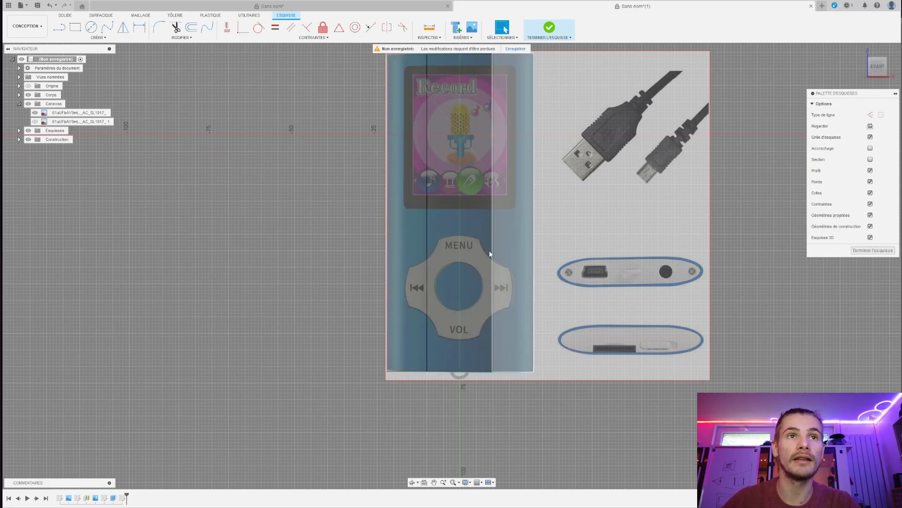
{"action": "left_click", "coordinate": [92, 27]}
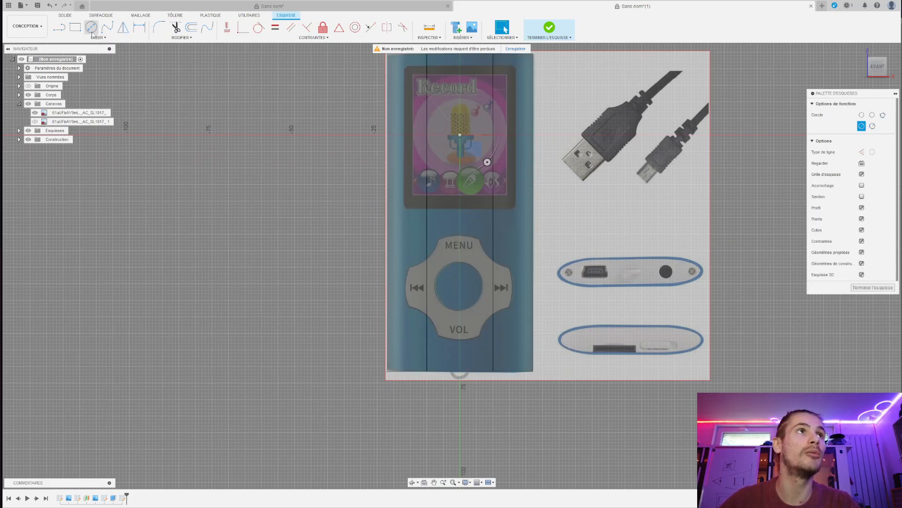
{"action": "left_click", "coordinate": [461, 287]}
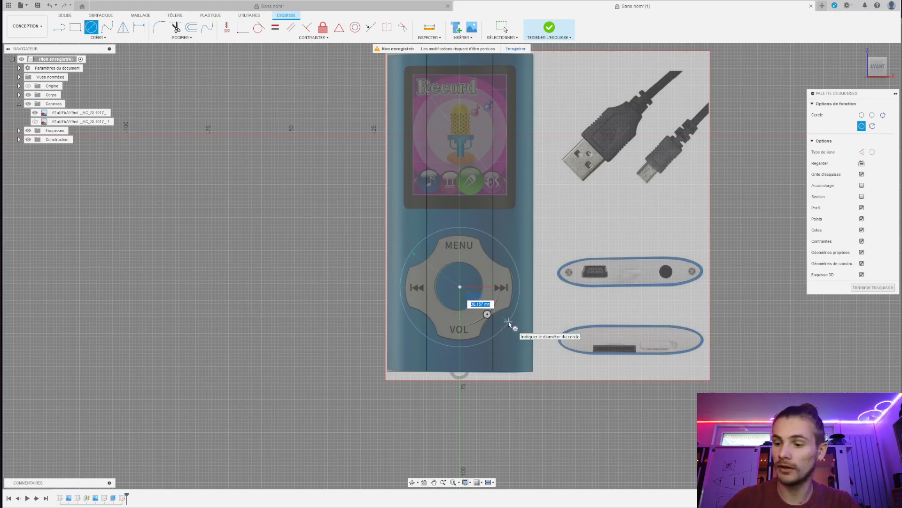
{"action": "type", "text": "36"}
{"action": "key", "text": "Return"}
{"action": "key", "text": "Escape"}
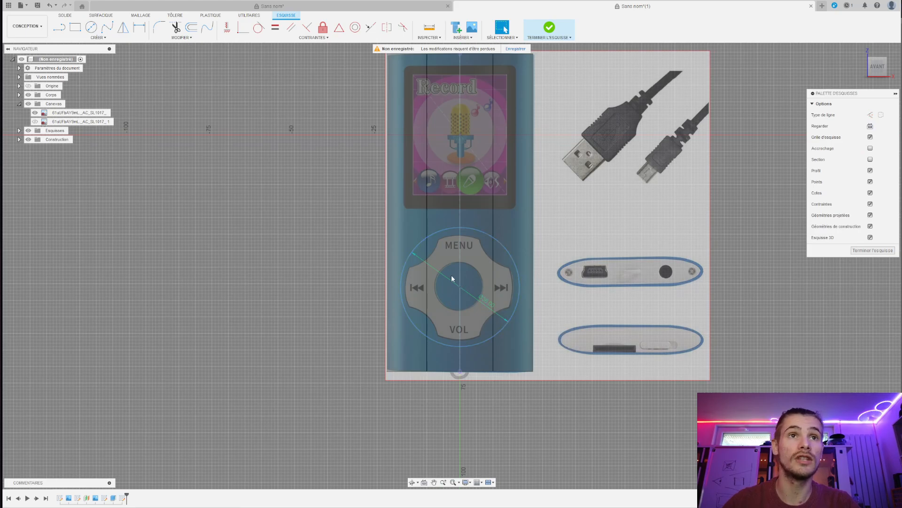
- Try to align the circle's center vertically with the sketch's center axis over the pictured button pad, and finish the sketch
{"action": "scroll", "coordinate": [452, 279], "scroll_direction": "up", "scroll_amount": 3}
{"action": "scroll", "coordinate": [462, 329], "scroll_direction": "down", "scroll_amount": 5}
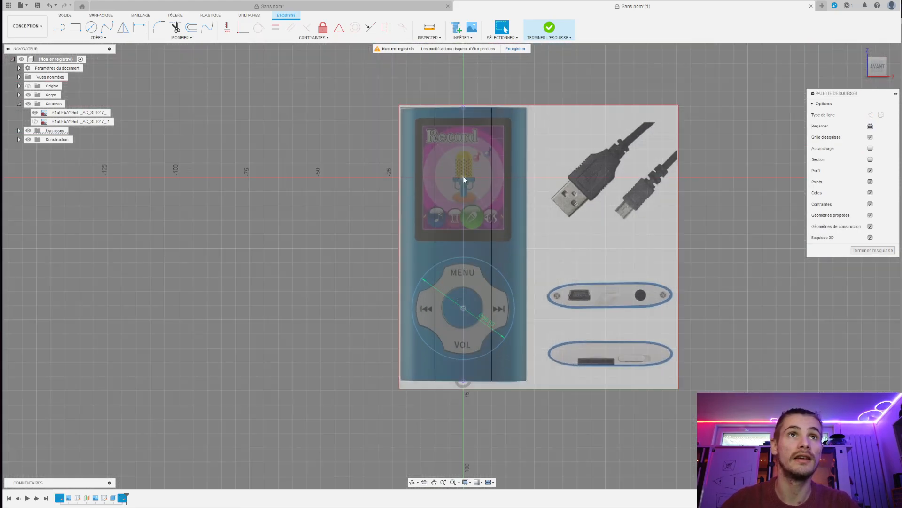
{"action": "left_click", "coordinate": [227, 27]}
{"action": "scroll", "coordinate": [541, 272], "scroll_direction": "down", "scroll_amount": 3}
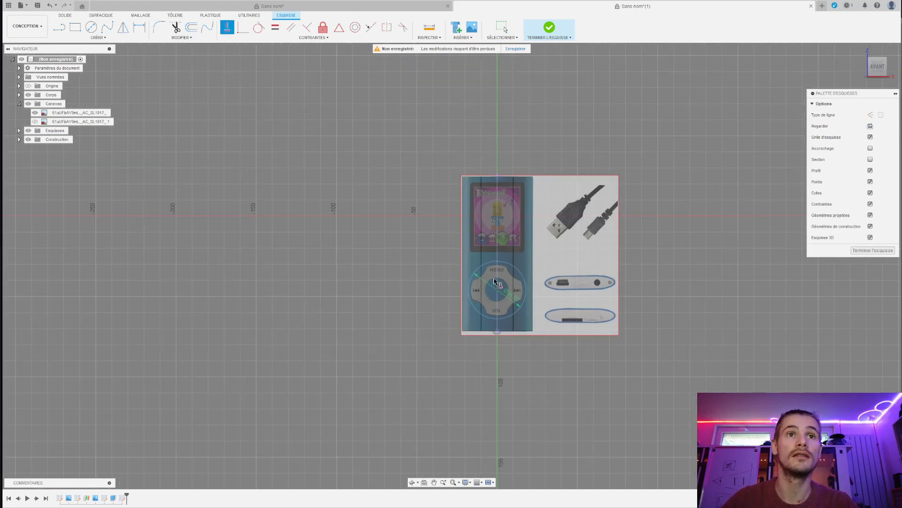
{"action": "scroll", "coordinate": [503, 291], "scroll_direction": "up", "scroll_amount": 6}
{"action": "scroll", "coordinate": [517, 293], "scroll_direction": "down", "scroll_amount": 3}
{"action": "scroll", "coordinate": [526, 295], "scroll_direction": "up", "scroll_amount": 4}
{"action": "key", "text": "Escape"}
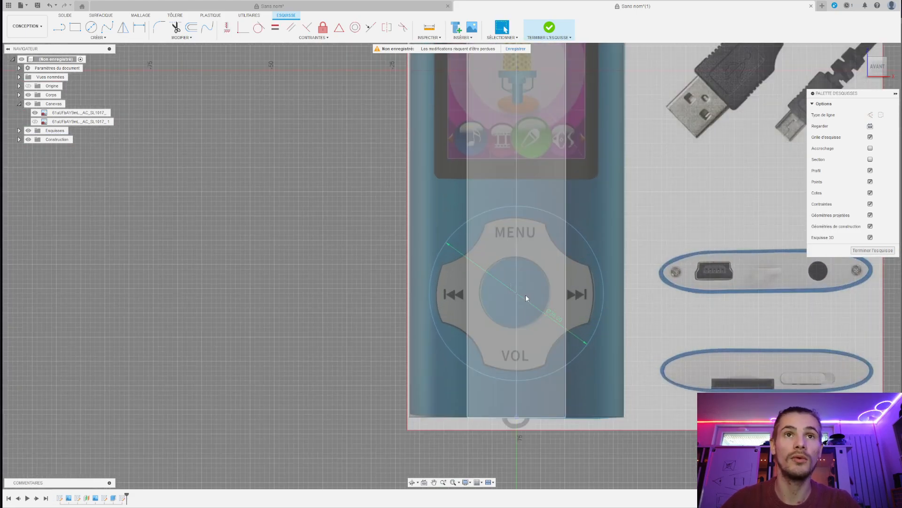
{"action": "left_click_drag", "start_coordinate": [517, 292], "coordinate": [580, 302]}
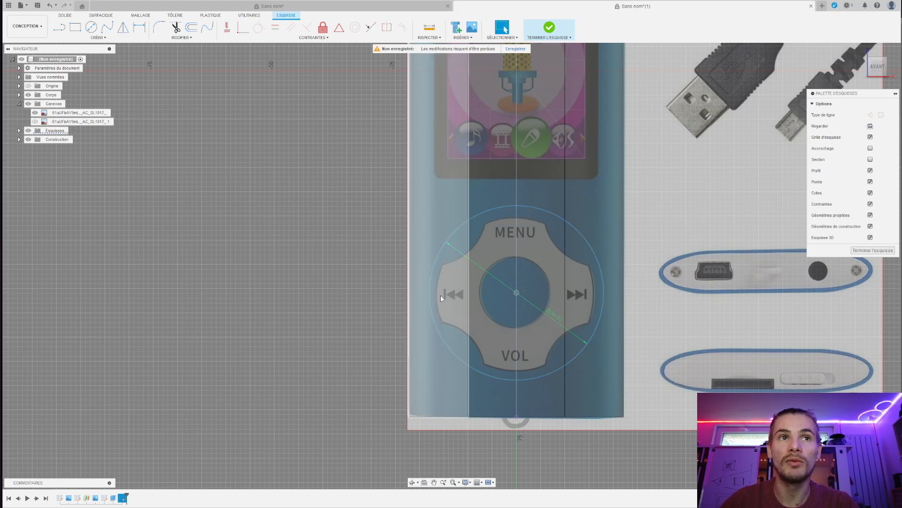
{"action": "scroll", "coordinate": [523, 292], "scroll_direction": "up", "scroll_amount": 2}
{"action": "scroll", "coordinate": [522, 294], "scroll_direction": "up", "scroll_amount": 2}
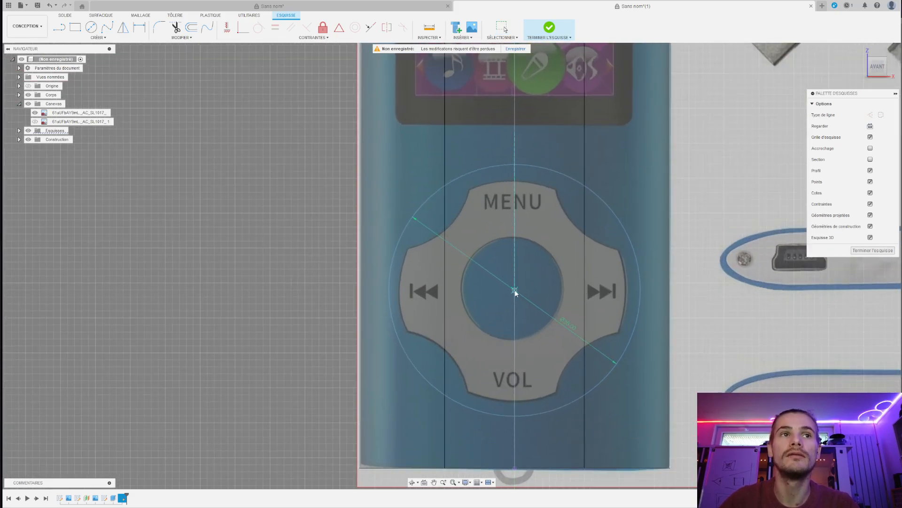
{"action": "scroll", "coordinate": [457, 284], "scroll_direction": "down", "scroll_amount": 4}
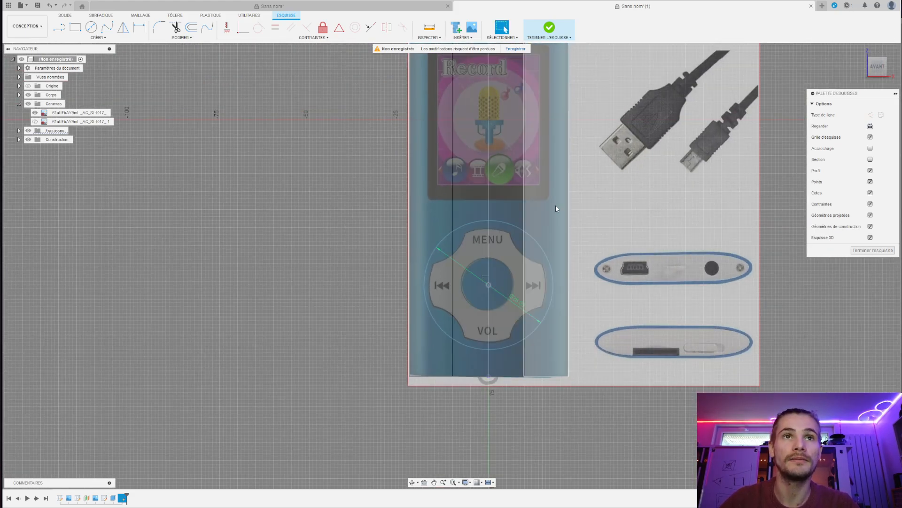
{"action": "left_click", "coordinate": [548, 27]}
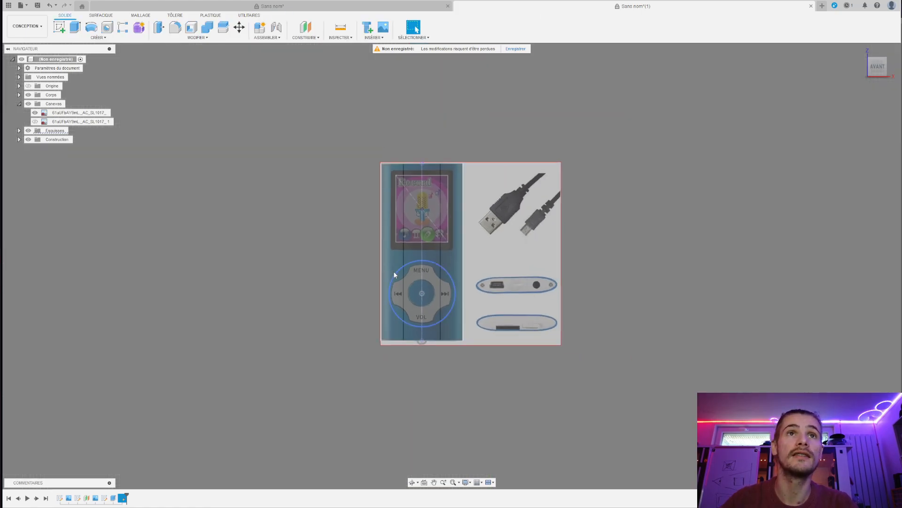
- Hide the front canvas and the body, and select the screen rectangle and both halves of the button circle as Extrude profiles
{"action": "left_click", "coordinate": [35, 112]}
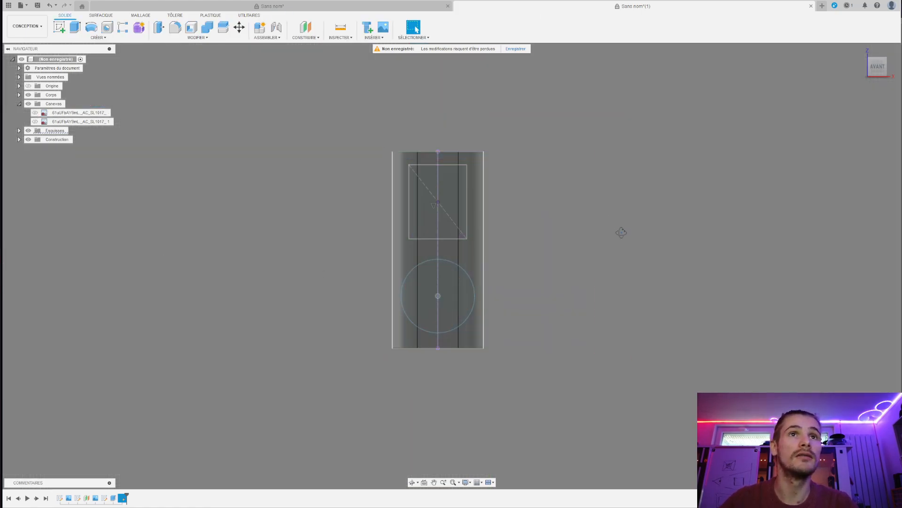
{"action": "middle_click_drag", "start_coordinate": [620, 231], "coordinate": [578, 242], "text": "shift"}
{"action": "left_click", "coordinate": [78, 27]}
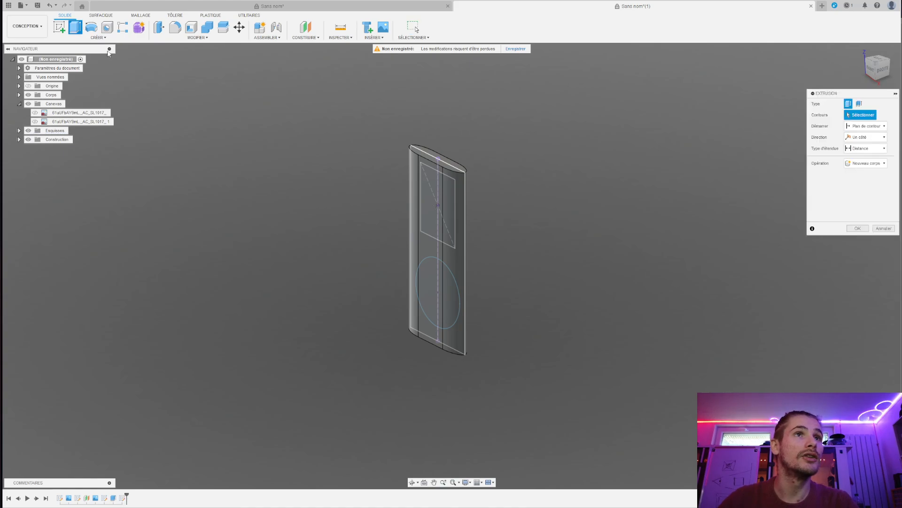
{"action": "left_click", "coordinate": [452, 214]}
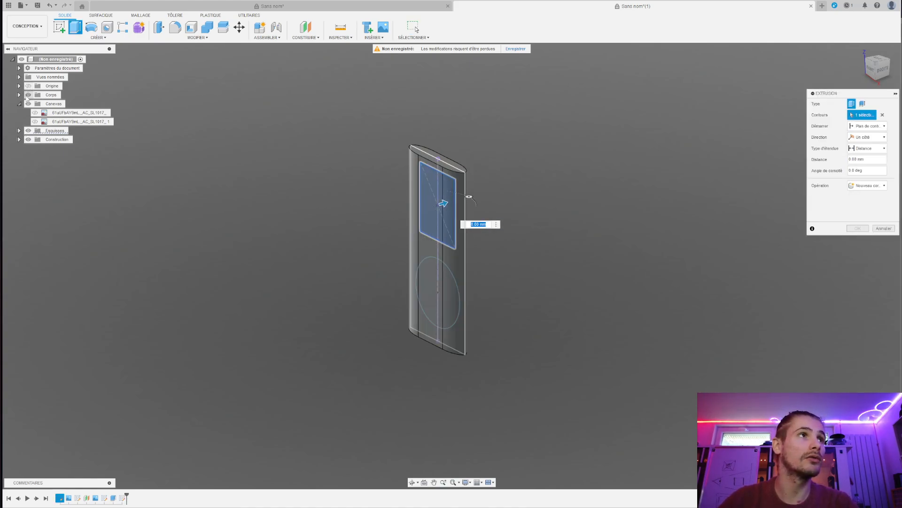
{"action": "left_click", "coordinate": [29, 95]}
{"action": "left_click", "coordinate": [448, 298]}
{"action": "left_click", "coordinate": [435, 292]}
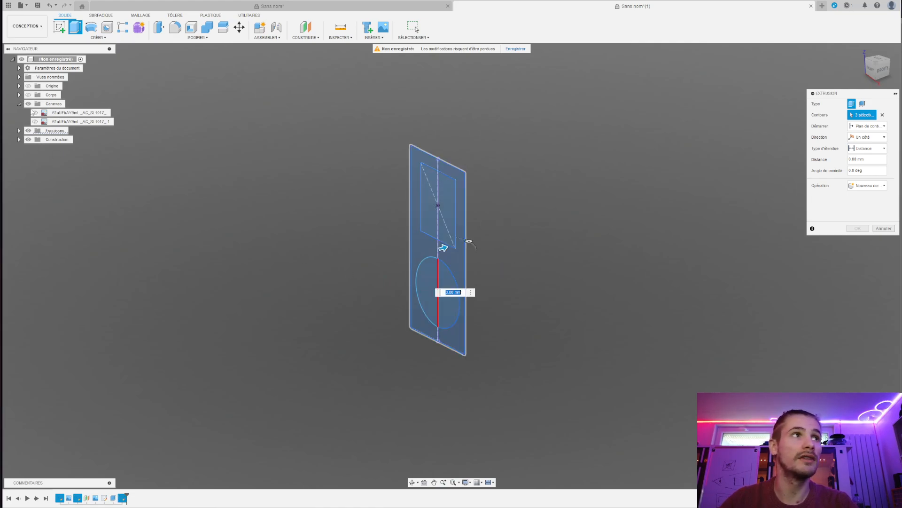
{"action": "left_click", "coordinate": [464, 270]}
{"action": "scroll", "coordinate": [507, 282], "scroll_direction": "up", "scroll_amount": 1}
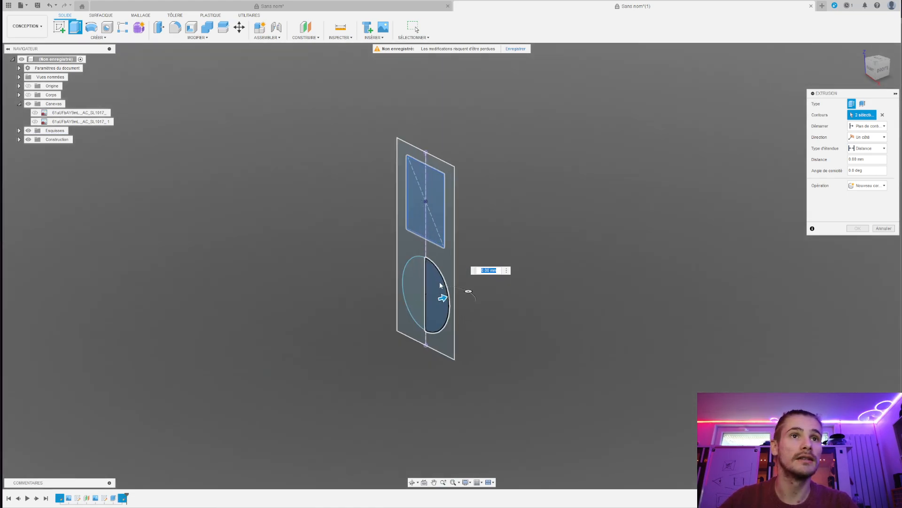
{"action": "scroll", "coordinate": [441, 285], "scroll_direction": "up", "scroll_amount": 2}
{"action": "left_click", "coordinate": [413, 279]}
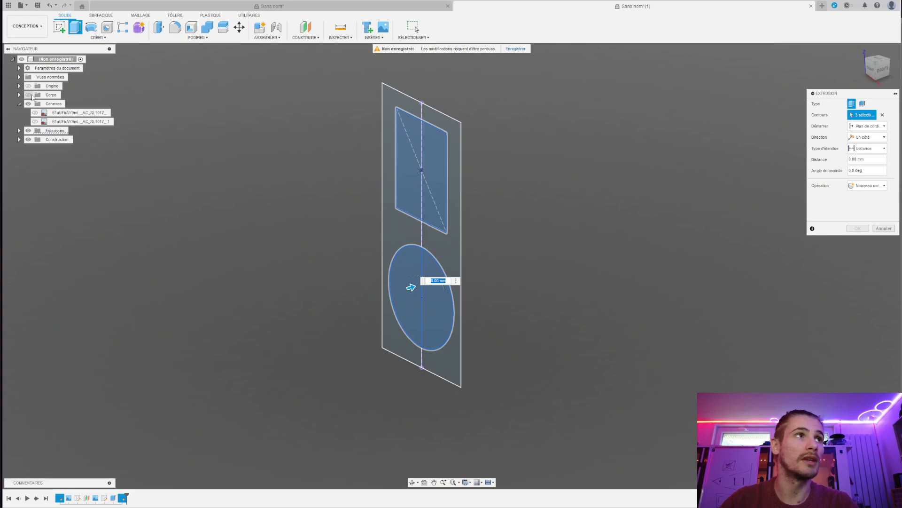
- Show the body again and extrude the screen rectangle and button circle -30 mm so they protrude as solids from the front
{"action": "left_click", "coordinate": [28, 95]}
{"action": "scroll", "coordinate": [575, 233], "scroll_direction": "down", "scroll_amount": 2}
{"action": "left_click_drag", "start_coordinate": [462, 270], "coordinate": [407, 287]}
{"action": "left_click", "coordinate": [884, 186]}
{"action": "left_click", "coordinate": [864, 193]}
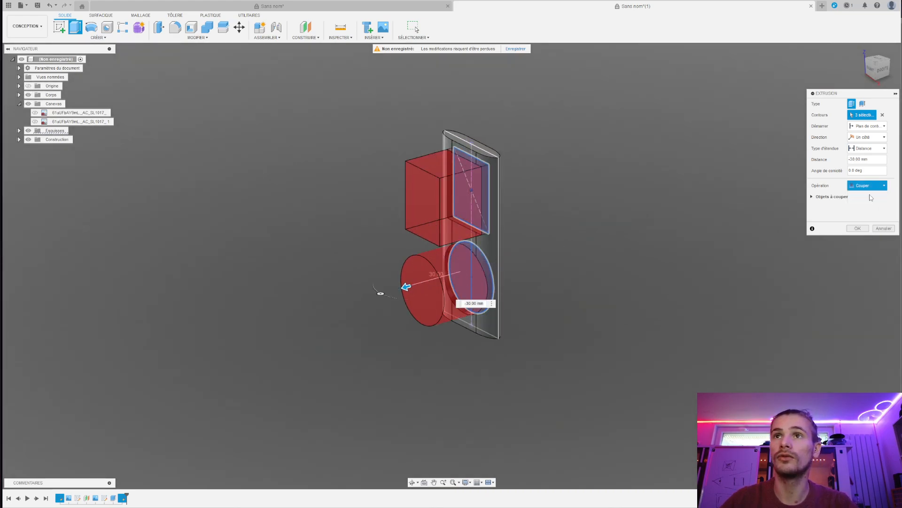
{"action": "left_click", "coordinate": [858, 228]}
- Expand the sketch list and hide all sketches, leaving the body with its protruding block and cylinder to inspect
{"action": "mouse_move", "coordinate": [553, 254]}
{"action": "middle_mouse_down", "text": "shift"}
{"action": "mouse_move", "coordinate": [644, 238]}
{"action": "mouse_move", "coordinate": [552, 255]}
{"action": "middle_mouse_up", "text": "shift"}
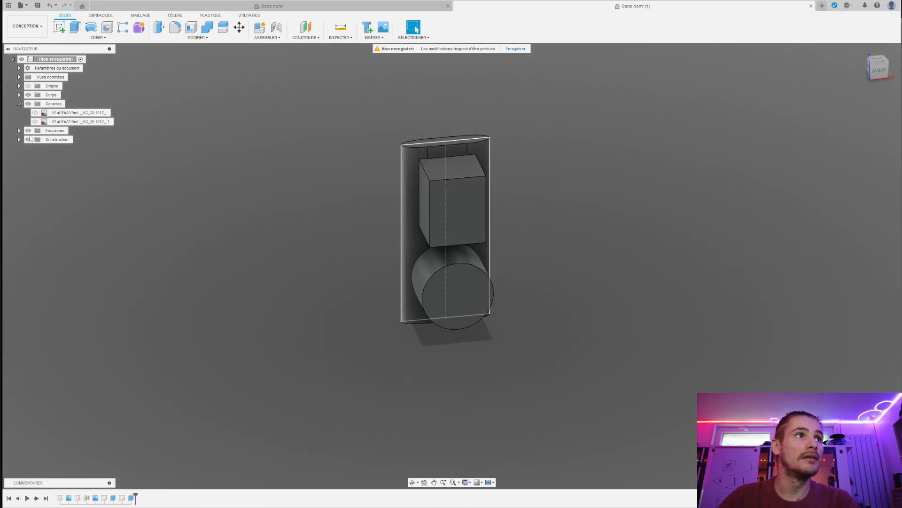
{"action": "scroll", "coordinate": [487, 224], "scroll_direction": "down", "scroll_amount": 2}
{"action": "scroll", "coordinate": [485, 211], "scroll_direction": "up", "scroll_amount": 2}
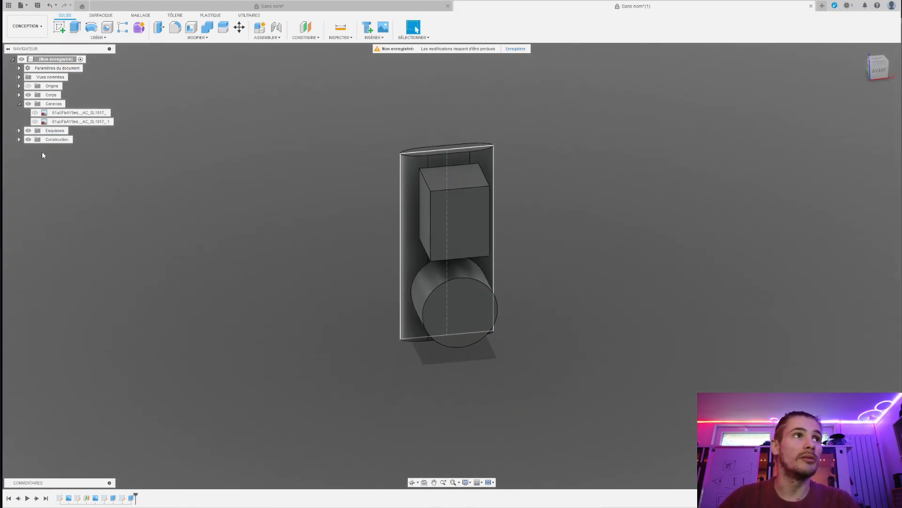
{"action": "left_click", "coordinate": [20, 130]}
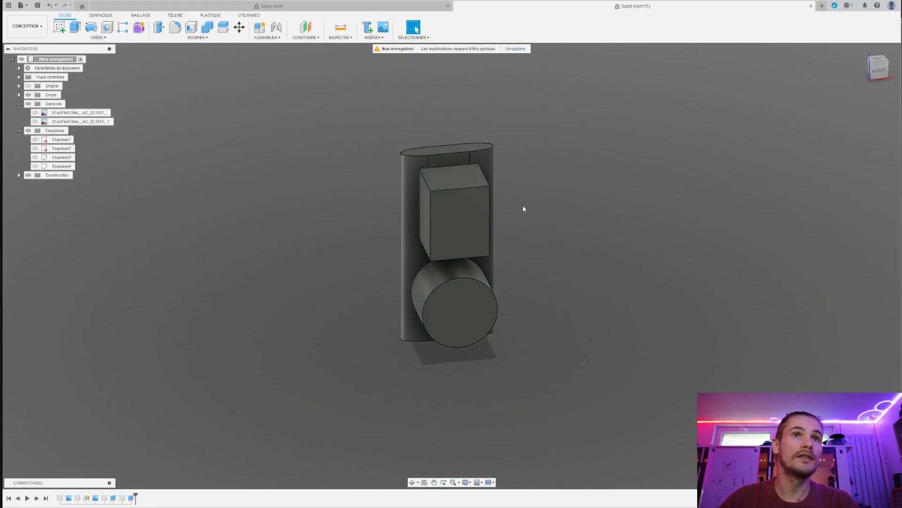
{"action": "middle_click_drag", "start_coordinate": [524, 205], "coordinate": [548, 217], "text": "shift"}
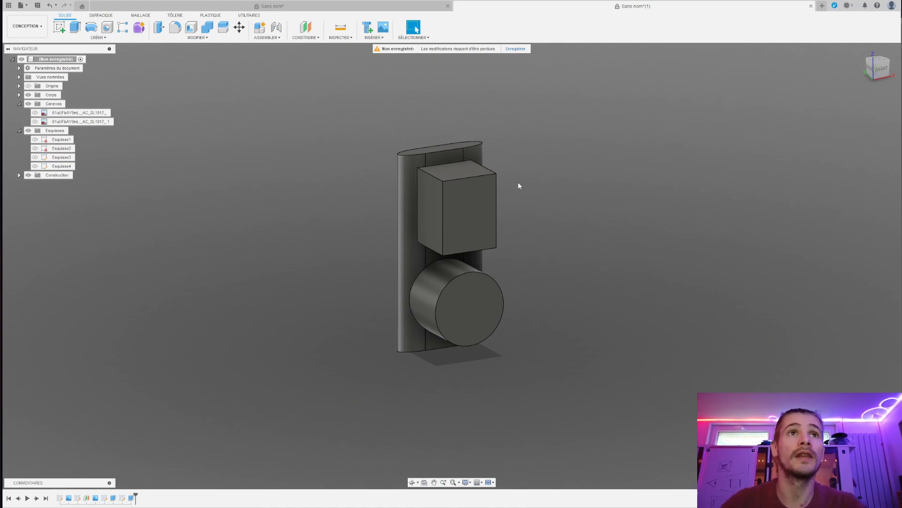
{"action": "middle_click_drag", "start_coordinate": [517, 185], "coordinate": [551, 174], "text": "shift"}
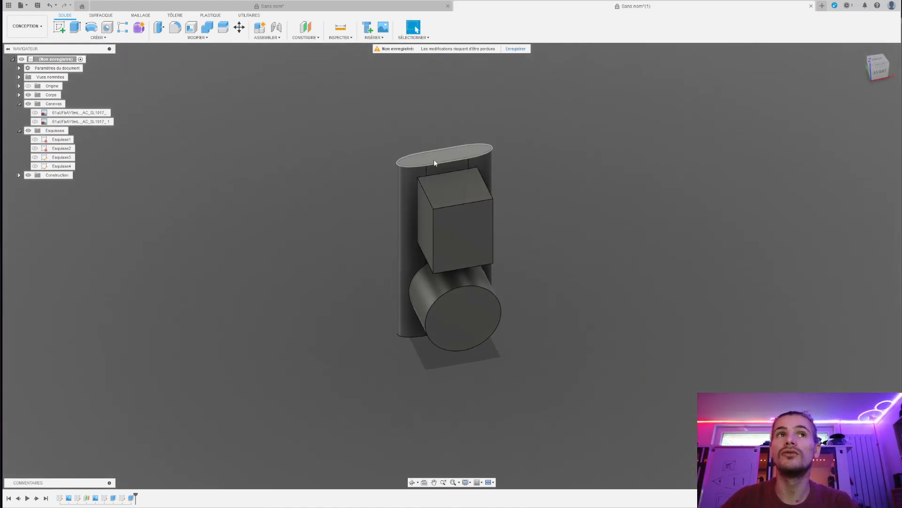
- Show the front canvas and examine the pictured end views with their ports, screws and switch against the model
{"action": "left_click", "coordinate": [35, 112]}
{"action": "middle_click_drag", "start_coordinate": [470, 202], "coordinate": [582, 305], "text": "shift"}
{"action": "scroll", "coordinate": [582, 304], "scroll_direction": "up", "scroll_amount": 4}
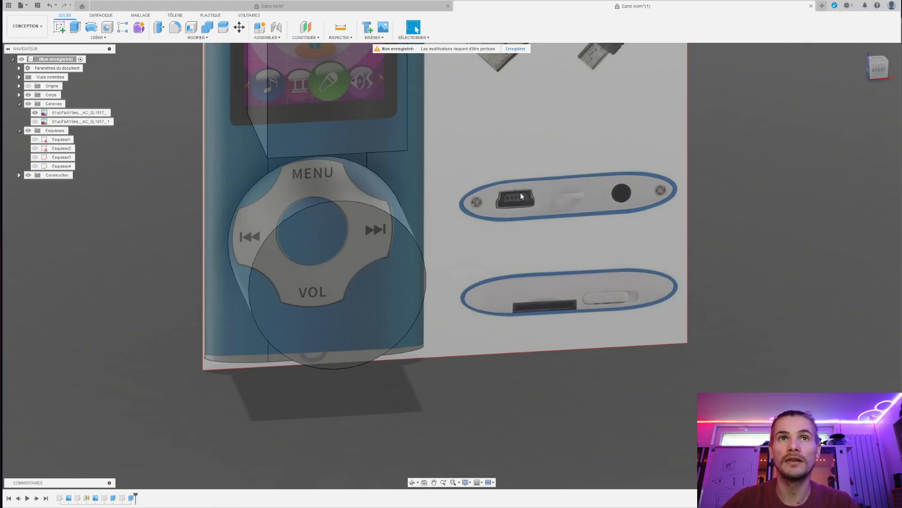
{"action": "middle_click_drag", "start_coordinate": [777, 259], "coordinate": [537, 151], "text": "shift"}
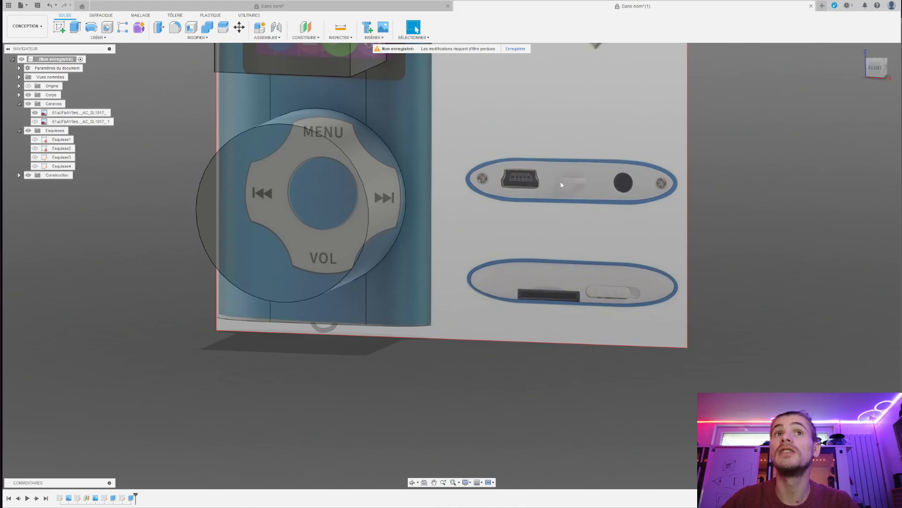
{"action": "scroll", "coordinate": [564, 197], "scroll_direction": "down", "scroll_amount": 5}
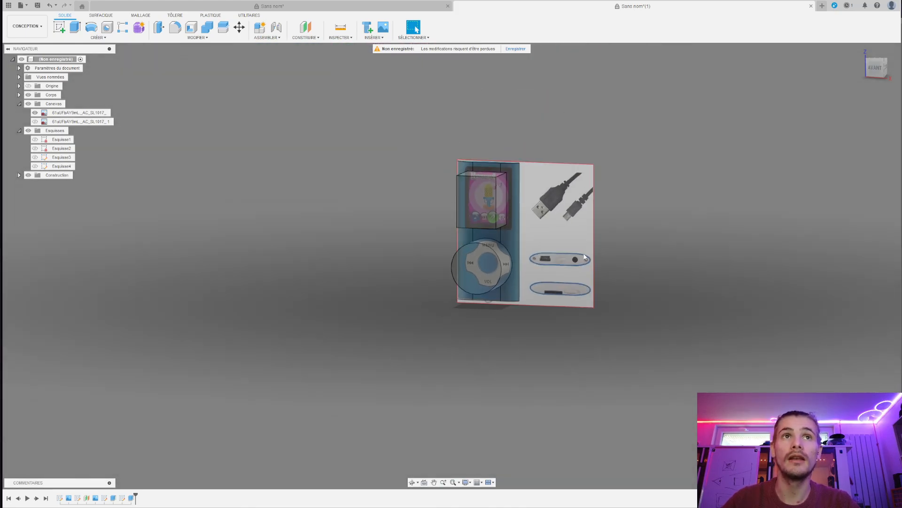
{"action": "scroll", "coordinate": [727, 304], "scroll_direction": "up", "scroll_amount": 3}
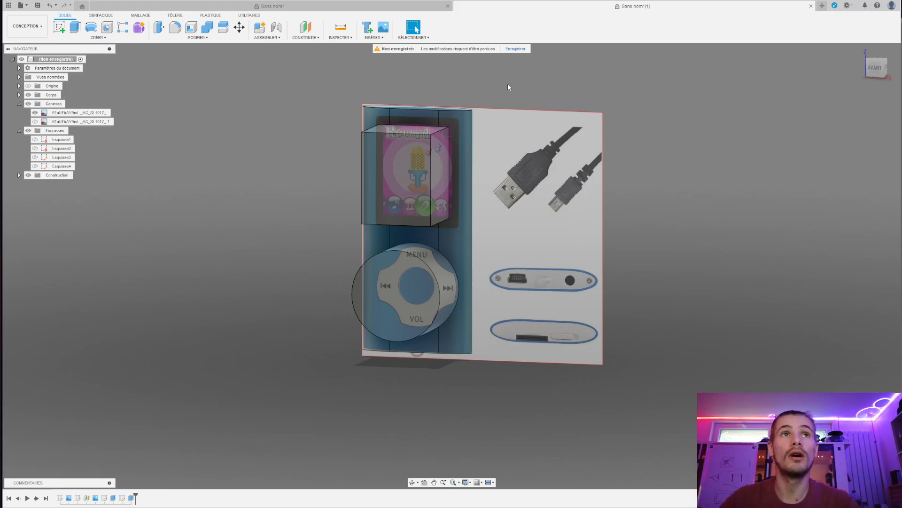
{"action": "middle_click_drag", "start_coordinate": [507, 83], "coordinate": [517, 104], "text": "shift"}
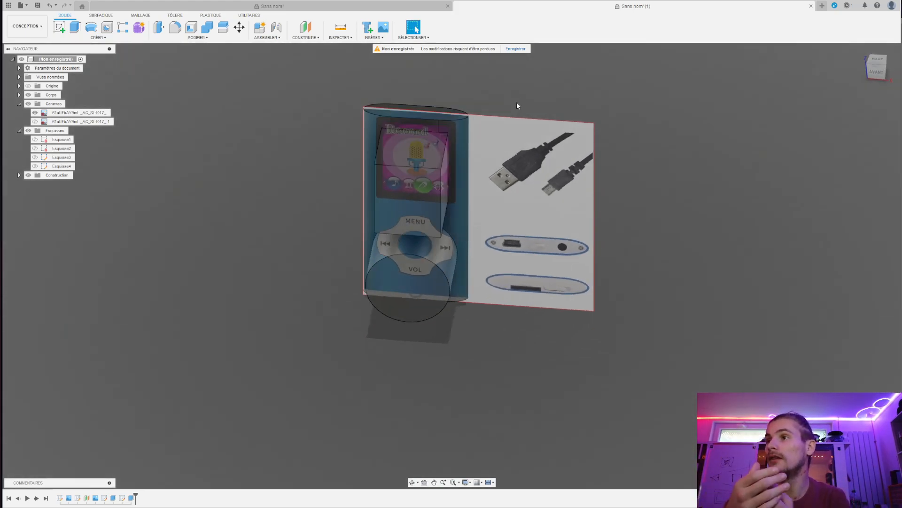
{"action": "scroll", "coordinate": [685, 286], "scroll_direction": "down", "scroll_amount": 5}
{"action": "scroll", "coordinate": [638, 182], "scroll_direction": "up", "scroll_amount": 6}
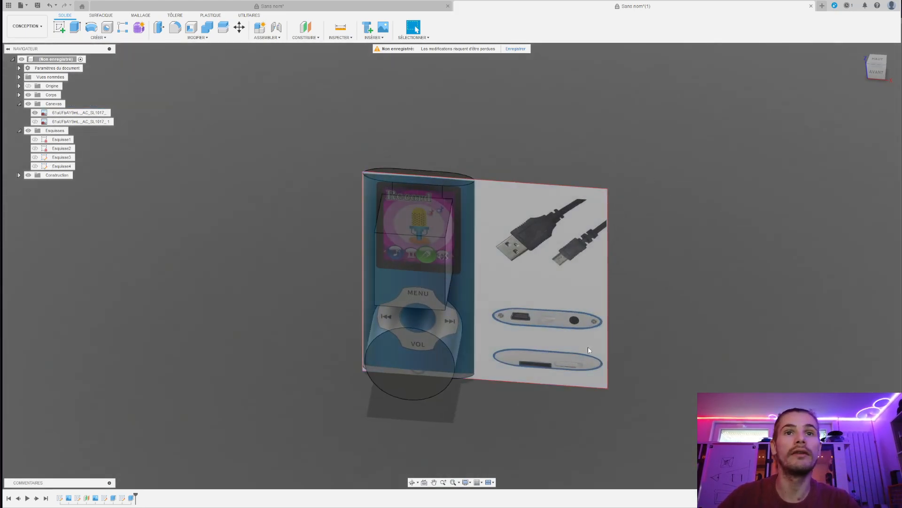
{"action": "scroll", "coordinate": [645, 354], "scroll_direction": "down", "scroll_amount": 2}
{"action": "scroll", "coordinate": [632, 365], "scroll_direction": "up", "scroll_amount": 6}
{"action": "middle_click_drag", "start_coordinate": [644, 364], "coordinate": [627, 347], "text": "shift"}
{"action": "scroll", "coordinate": [644, 366], "scroll_direction": "down", "scroll_amount": 3}
{"action": "scroll", "coordinate": [603, 376], "scroll_direction": "up", "scroll_amount": 3}
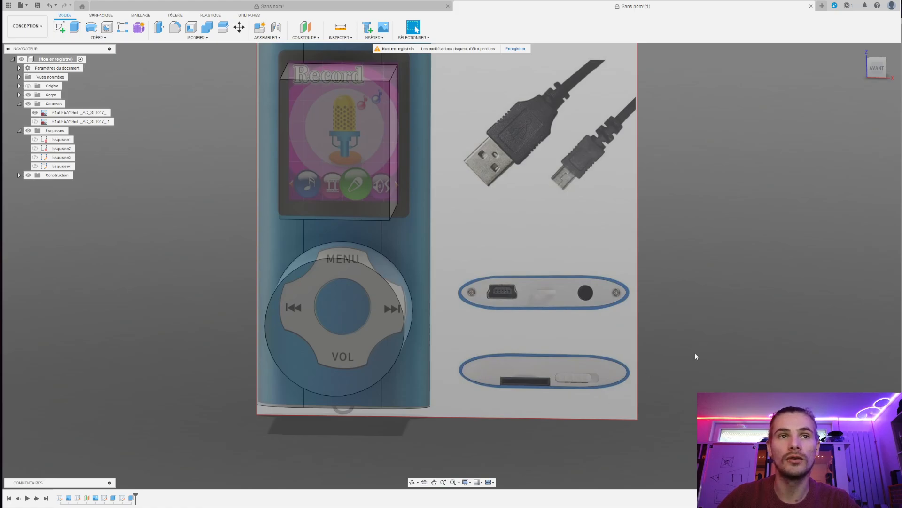
{"action": "scroll", "coordinate": [696, 356], "scroll_direction": "down", "scroll_amount": 2}
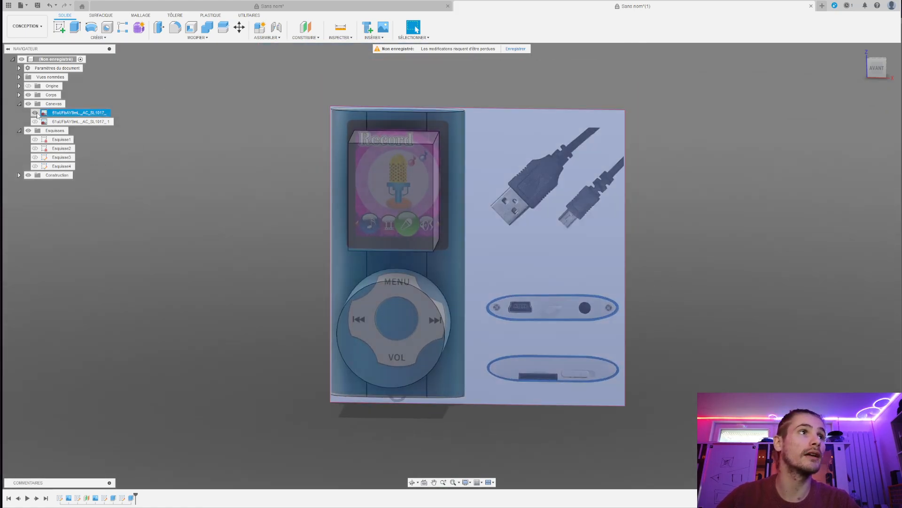
- Hide the front canvas and start a sketch on the flat upper end face of the player body
{"action": "left_click", "coordinate": [35, 113]}
{"action": "middle_click_drag", "start_coordinate": [564, 155], "coordinate": [541, 192], "text": "shift"}
{"action": "scroll", "coordinate": [605, 390], "scroll_direction": "down", "scroll_amount": 3}
{"action": "scroll", "coordinate": [560, 285], "scroll_direction": "up", "scroll_amount": 2}
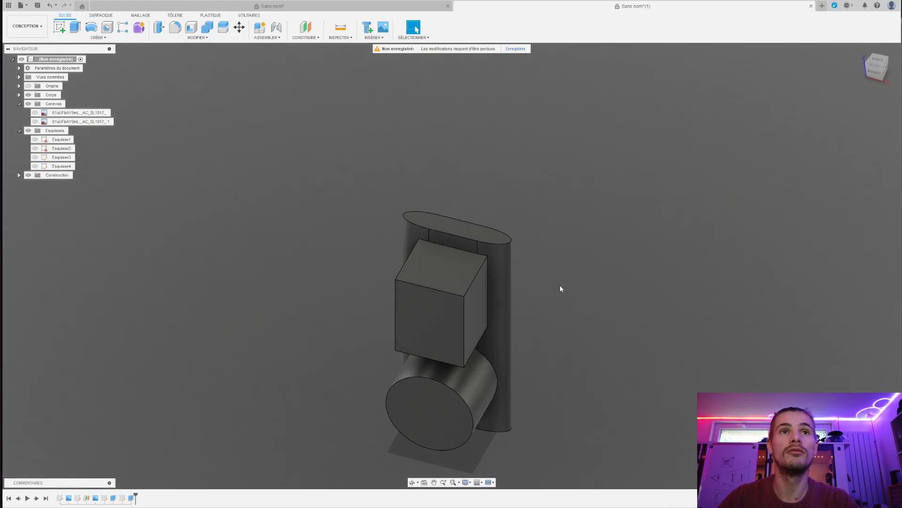
{"action": "middle_click_drag", "start_coordinate": [556, 265], "coordinate": [568, 258]}
{"action": "left_click", "coordinate": [58, 28]}
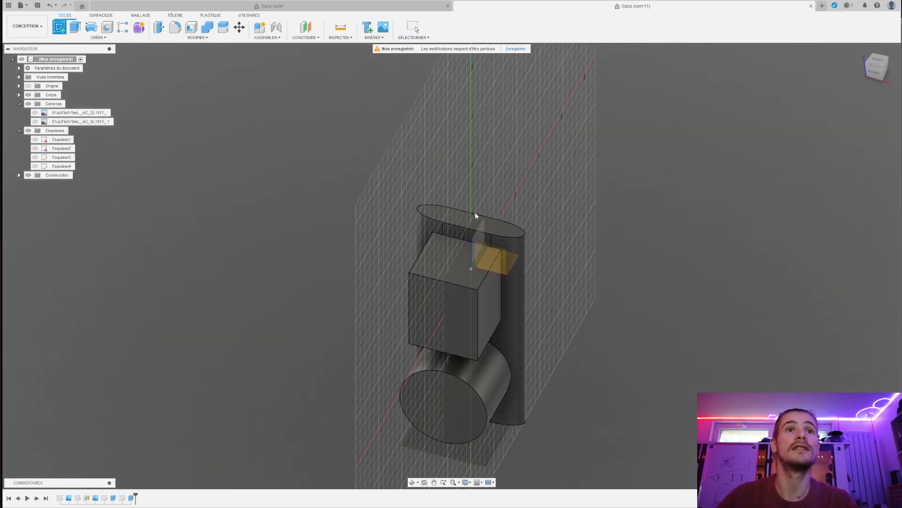
{"action": "left_click", "coordinate": [481, 221]}
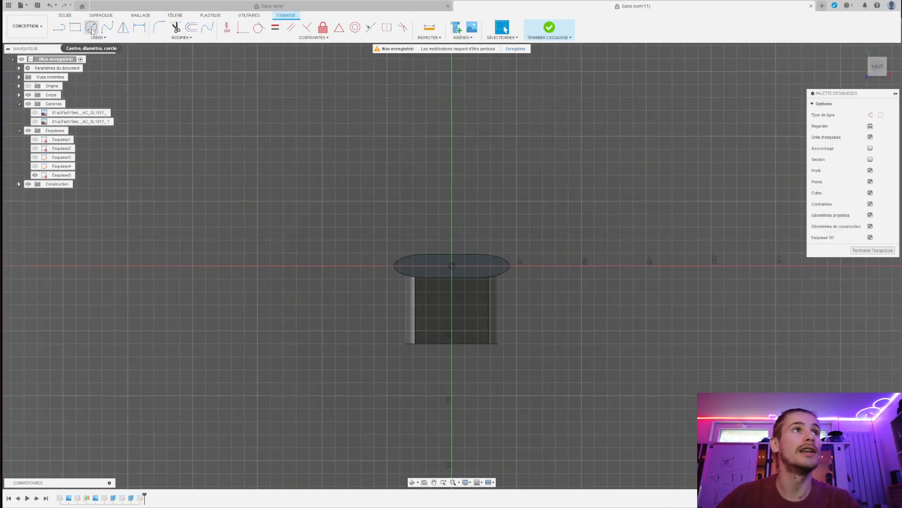
- Sketch a circle about 36 mm in diameter centred on the origin of the upper end face and finish the sketch
{"action": "left_click", "coordinate": [92, 28]}
{"action": "scroll", "coordinate": [446, 261], "scroll_direction": "up", "scroll_amount": 5}
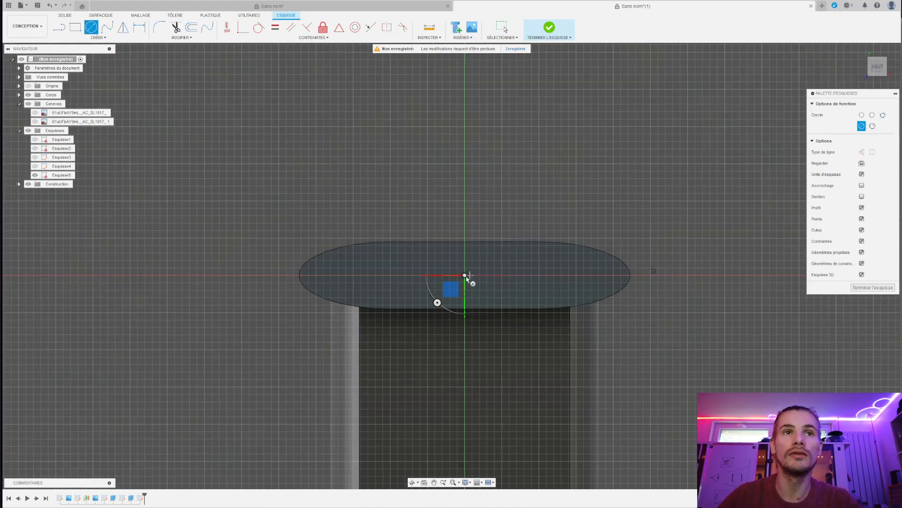
{"action": "left_click", "coordinate": [468, 278]}
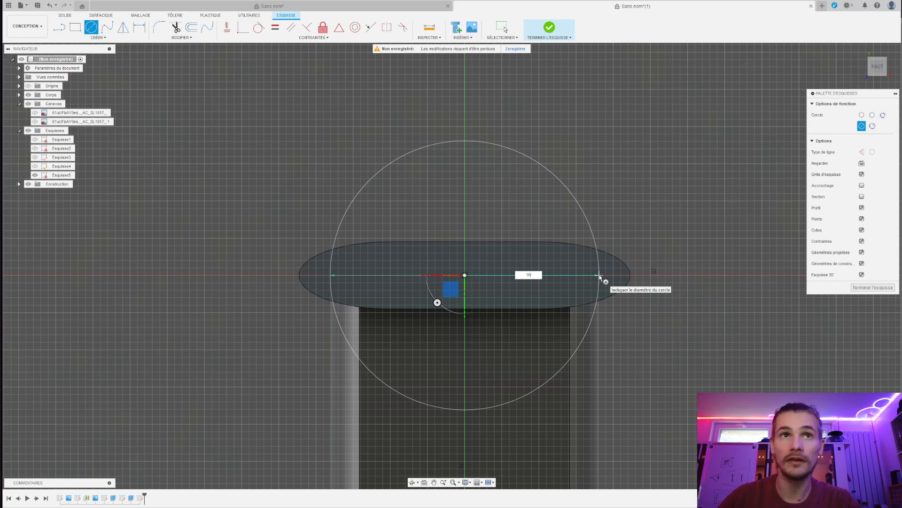
{"action": "key", "text": "Return"}
{"action": "key", "text": "Escape"}
{"action": "left_click", "coordinate": [549, 29]}
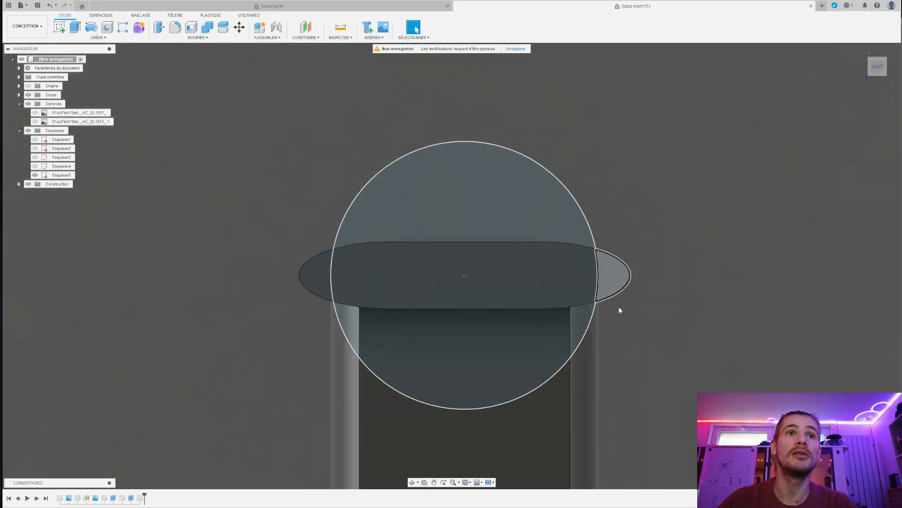
- Extrude the part of the circle that overlaps the body's upper end face by 100 mm
{"action": "left_click", "coordinate": [76, 27]}
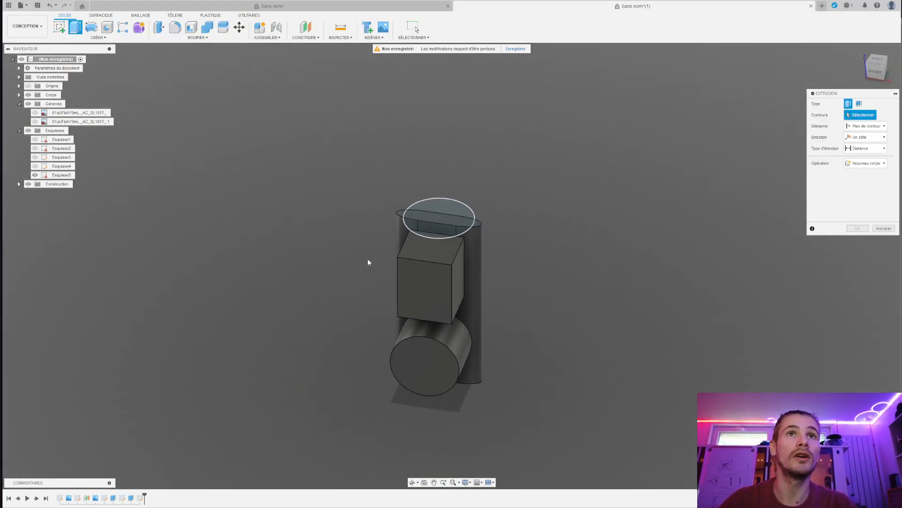
{"action": "left_click", "coordinate": [451, 199]}
{"action": "type", "text": "100"}
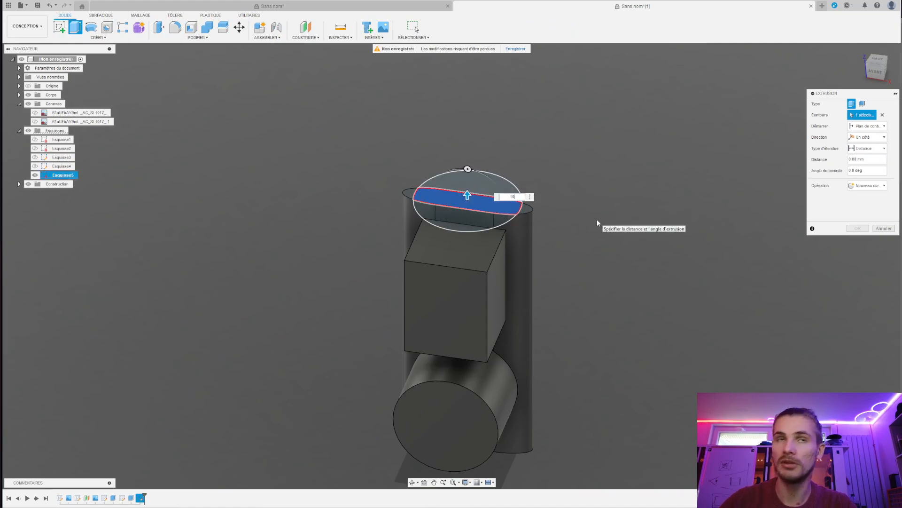
{"action": "key", "text": "Return"}
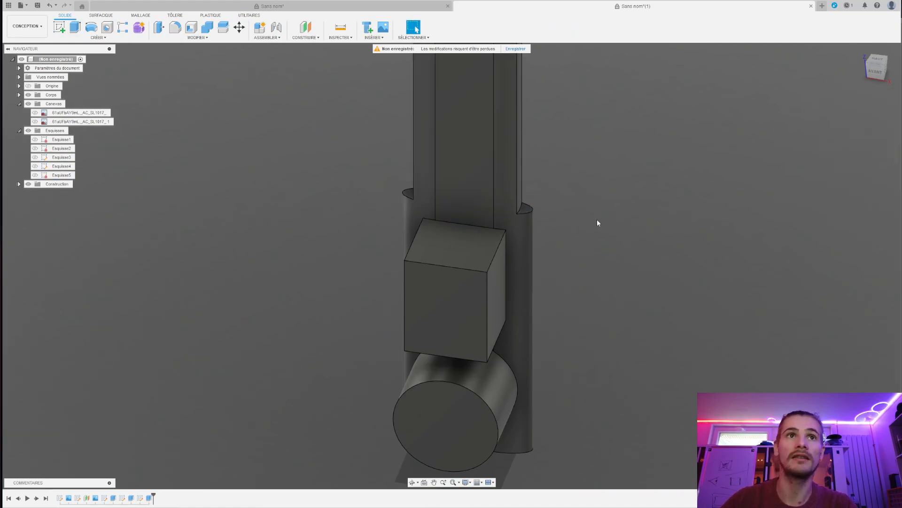
- Edit the extrusion on the body's upper end and set its distance to 10 mm
{"action": "double_click", "coordinate": [151, 498]}
{"action": "type", "text": "10"}
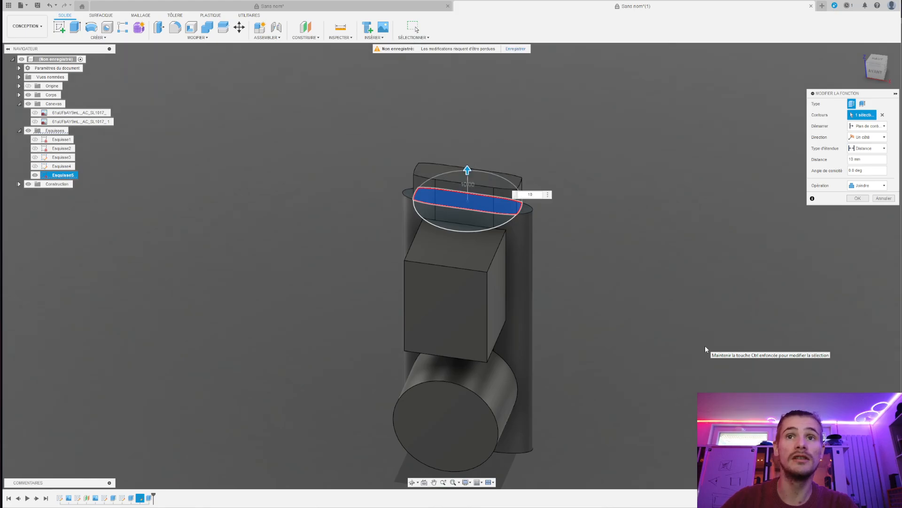
{"action": "key", "text": "Return"}
{"action": "scroll", "coordinate": [641, 250], "scroll_direction": "down", "scroll_amount": 3}
{"action": "middle_click_drag", "start_coordinate": [641, 250], "coordinate": [607, 258], "text": "shift"}
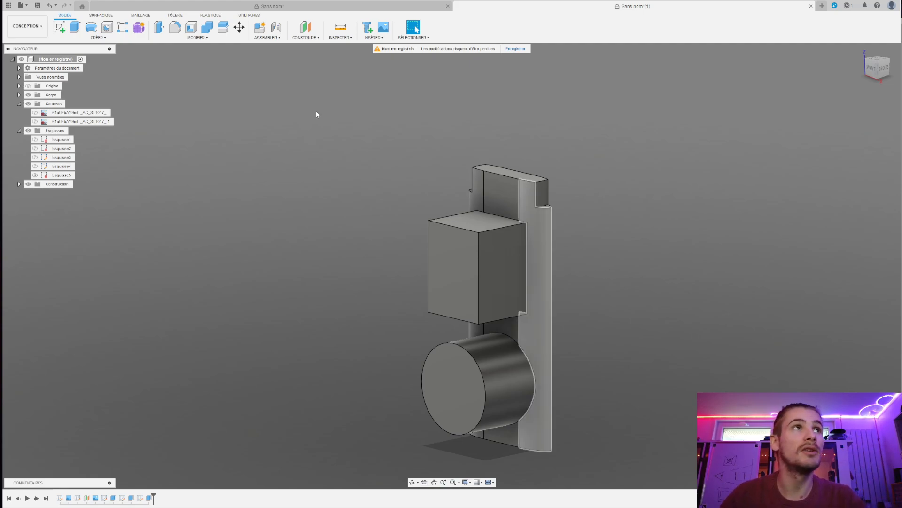
- Select the long front, side and back faces of the player body for a Press Pull offset
{"action": "left_click", "coordinate": [160, 29]}
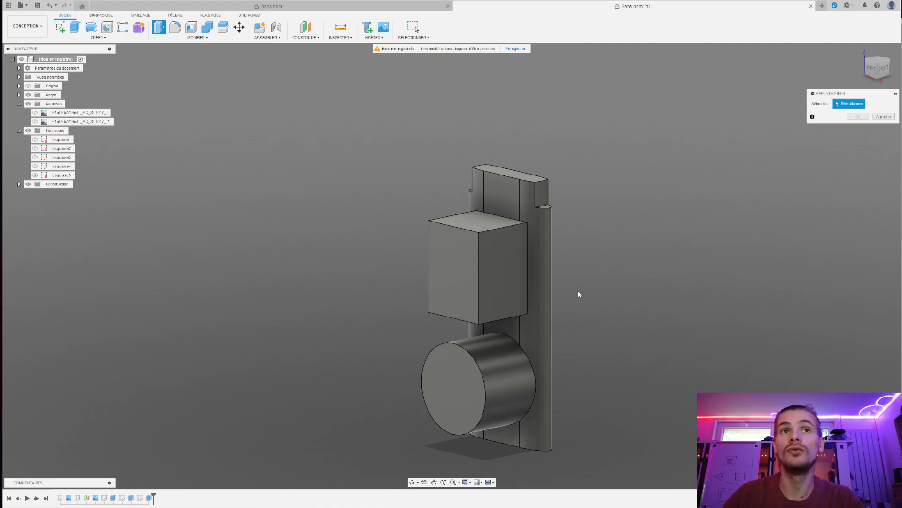
{"action": "middle_click_drag", "start_coordinate": [587, 298], "coordinate": [596, 320], "text": "shift"}
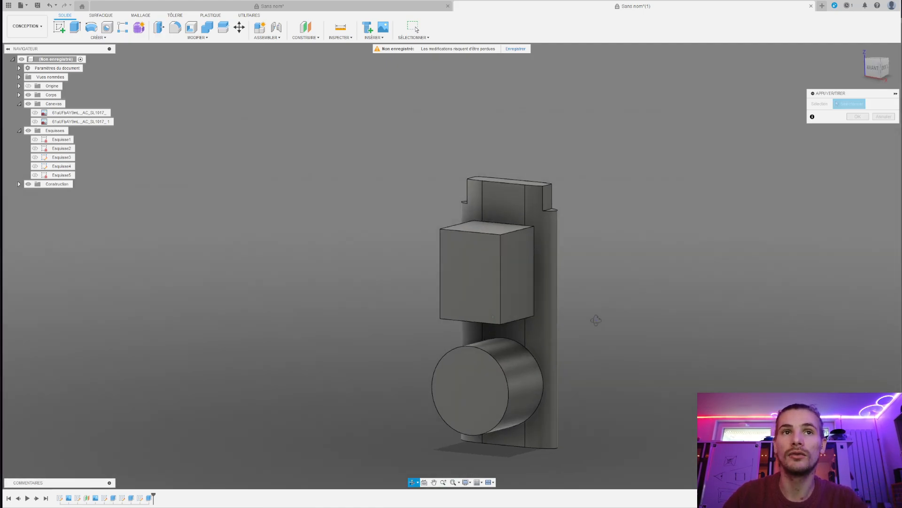
{"action": "left_click", "coordinate": [551, 322]}
{"action": "left_click", "coordinate": [516, 333]}
{"action": "left_click", "coordinate": [517, 441]}
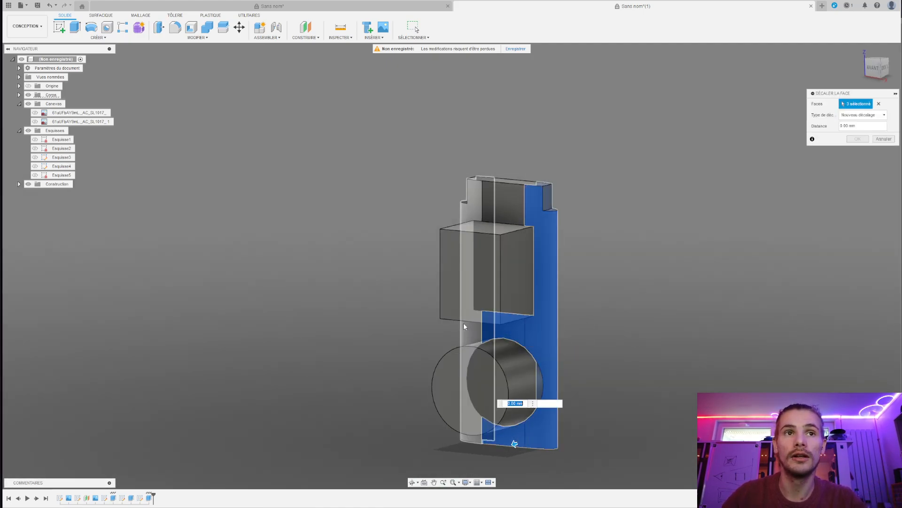
{"action": "left_click", "coordinate": [464, 324]}
{"action": "middle_click_drag", "start_coordinate": [675, 320], "coordinate": [481, 208], "text": "shift"}
{"action": "left_click", "coordinate": [481, 207]}
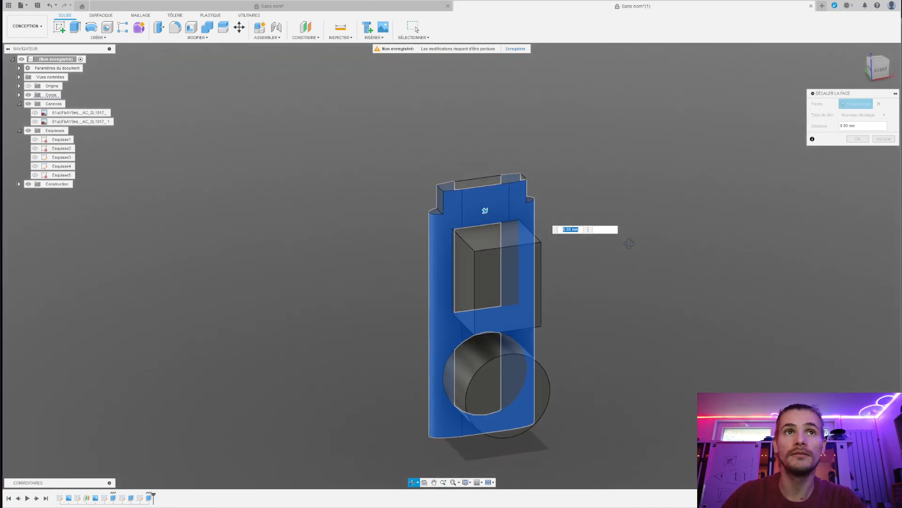
{"action": "left_click", "coordinate": [467, 278]}
{"action": "scroll", "coordinate": [658, 343], "scroll_direction": "down", "scroll_amount": 3}
{"action": "scroll", "coordinate": [670, 346], "scroll_direction": "up", "scroll_amount": 3}
{"action": "middle_click_drag", "start_coordinate": [670, 346], "coordinate": [515, 369], "text": "shift"}
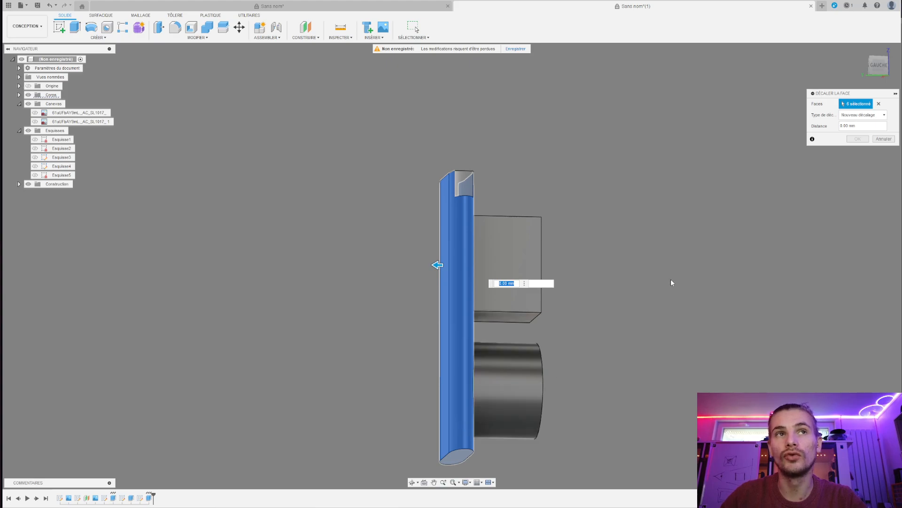
- Complete the face selection around the narrow upper extension and offset the selected faces by 0.2 mm
{"action": "middle_click_drag", "start_coordinate": [670, 278], "coordinate": [584, 225], "text": "shift"}
{"action": "scroll", "coordinate": [647, 325], "scroll_direction": "up", "scroll_amount": 3}
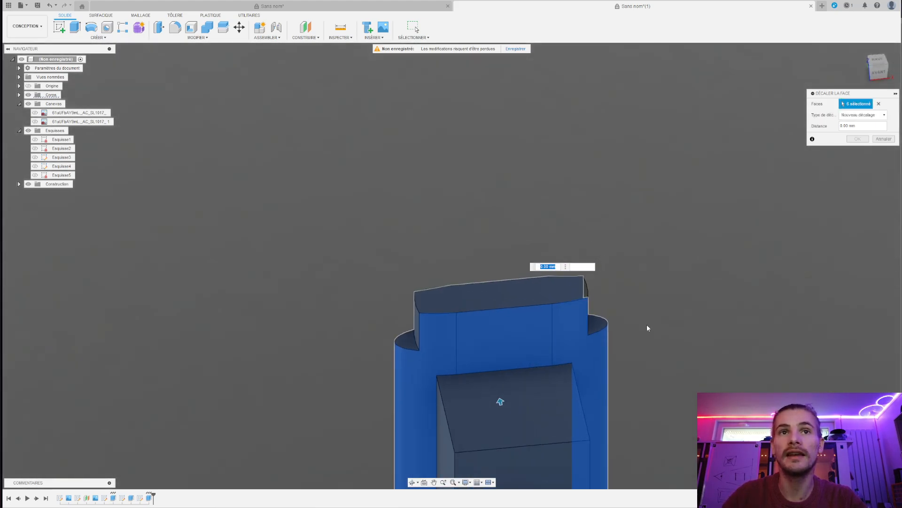
{"action": "middle_click_drag", "start_coordinate": [647, 325], "coordinate": [628, 334], "text": "shift"}
{"action": "left_click", "coordinate": [461, 297]}
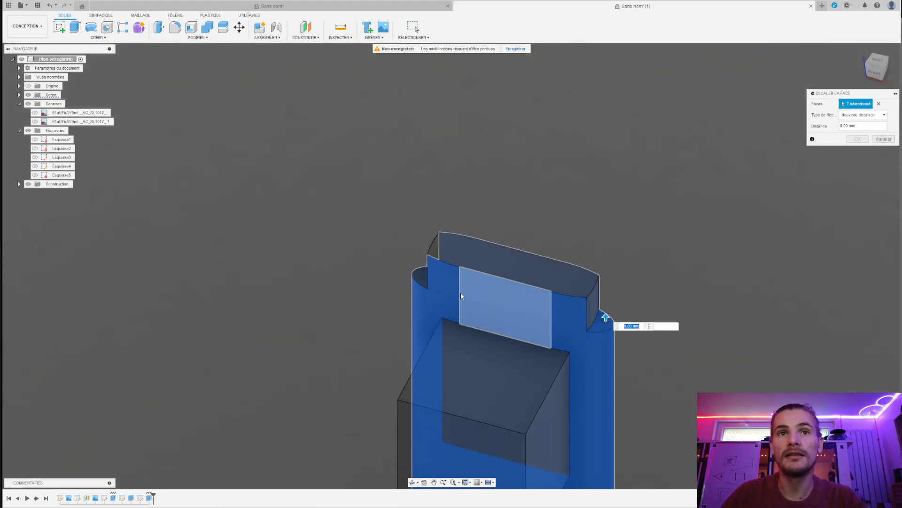
{"action": "left_click", "coordinate": [422, 277]}
{"action": "middle_click_drag", "start_coordinate": [748, 349], "coordinate": [630, 234]}
{"action": "type", "text": "0.2"}
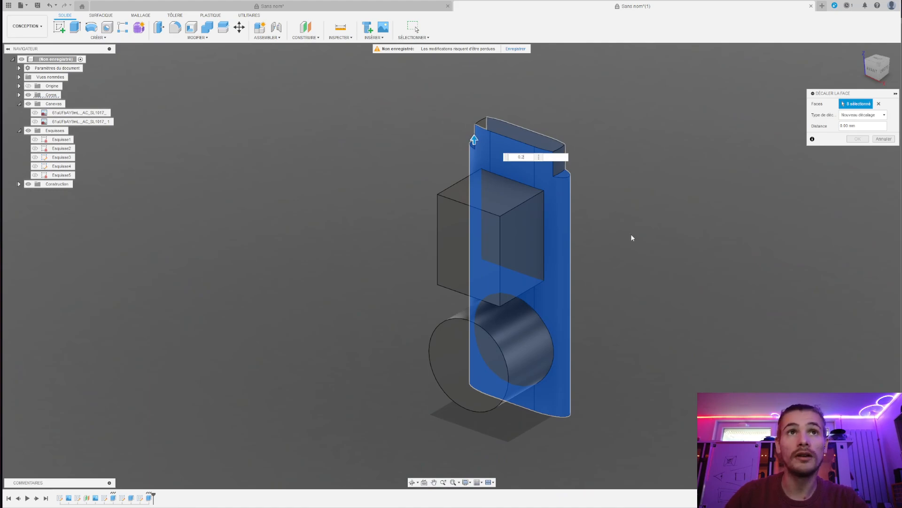
{"action": "key", "text": "Return"}
{"action": "scroll", "coordinate": [606, 244], "scroll_direction": "down", "scroll_amount": 2}
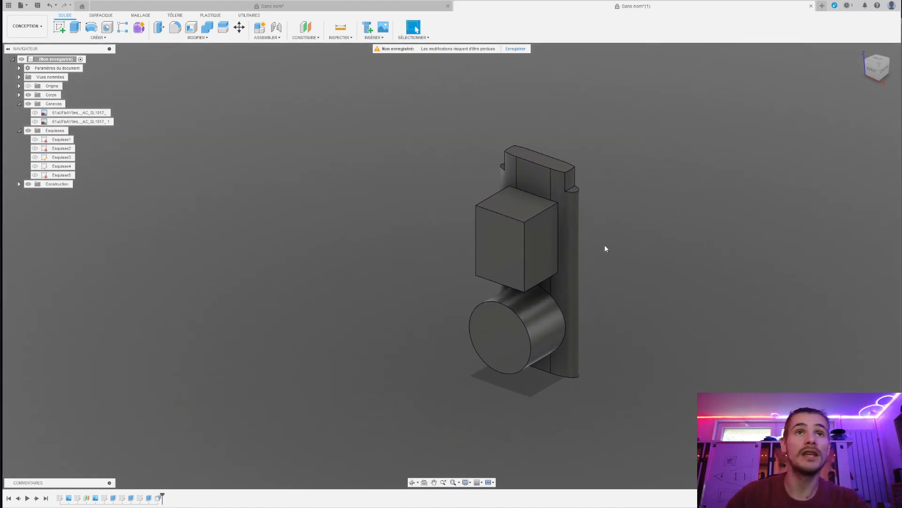
- Start a sketch on the body's lower end face, offset its oval outline outward by 2 mm and finish the sketch
{"action": "middle_click_drag", "start_coordinate": [667, 374], "coordinate": [685, 334], "text": "shift"}
{"action": "left_click", "coordinate": [59, 27]}
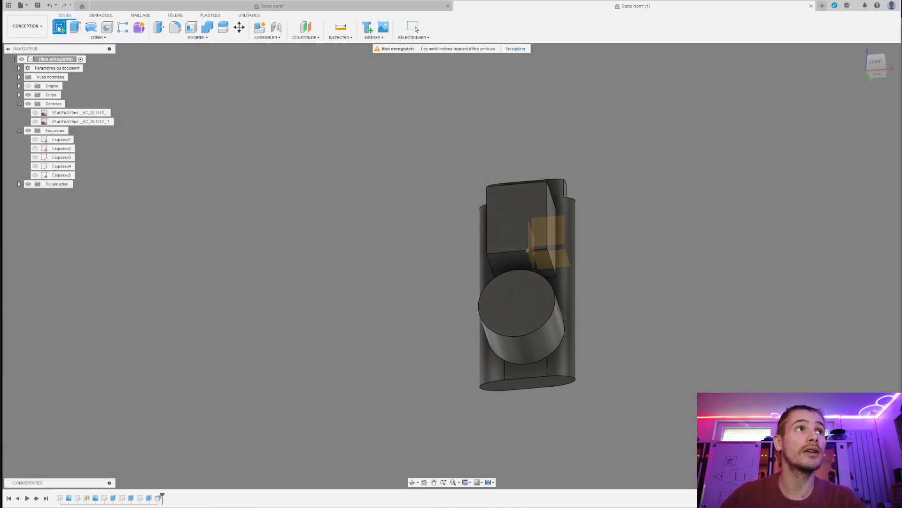
{"action": "left_click", "coordinate": [539, 386]}
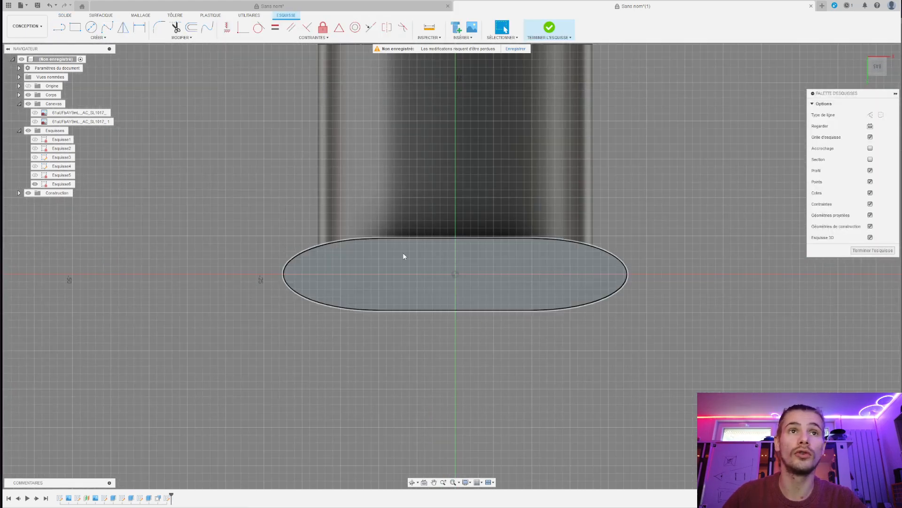
{"action": "left_click", "coordinate": [192, 28]}
{"action": "left_click", "coordinate": [612, 257]}
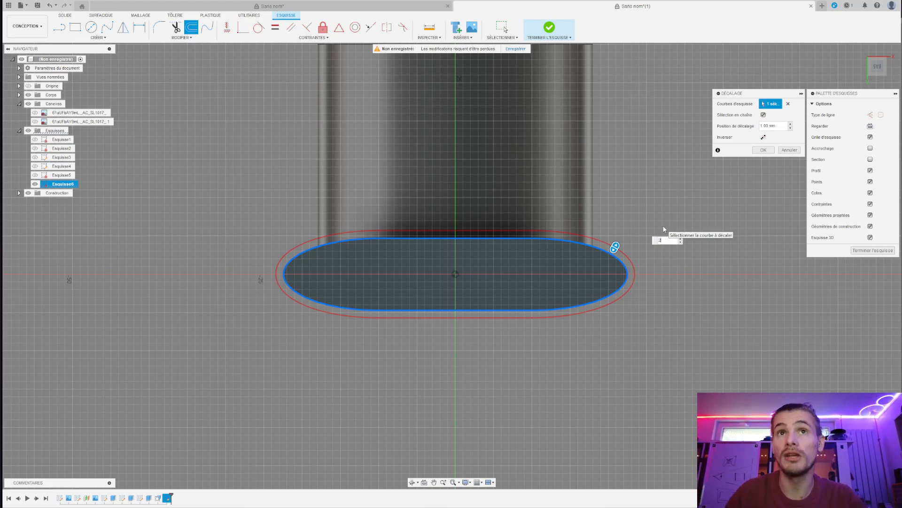
{"action": "key", "text": "Return"}
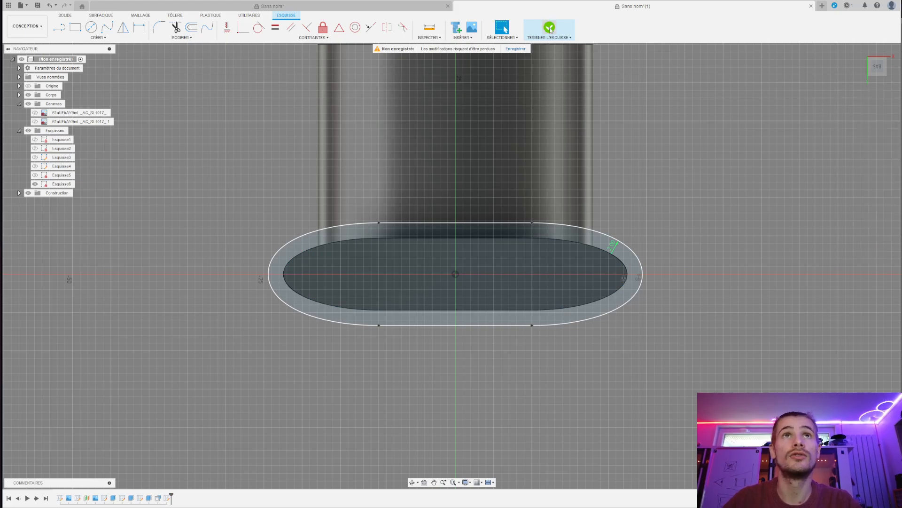
{"action": "left_click", "coordinate": [549, 27]}
- Select the oval ring and its inner area as Extrude profiles and extend them up to the body's upper shoulder face
{"action": "left_click", "coordinate": [74, 28]}
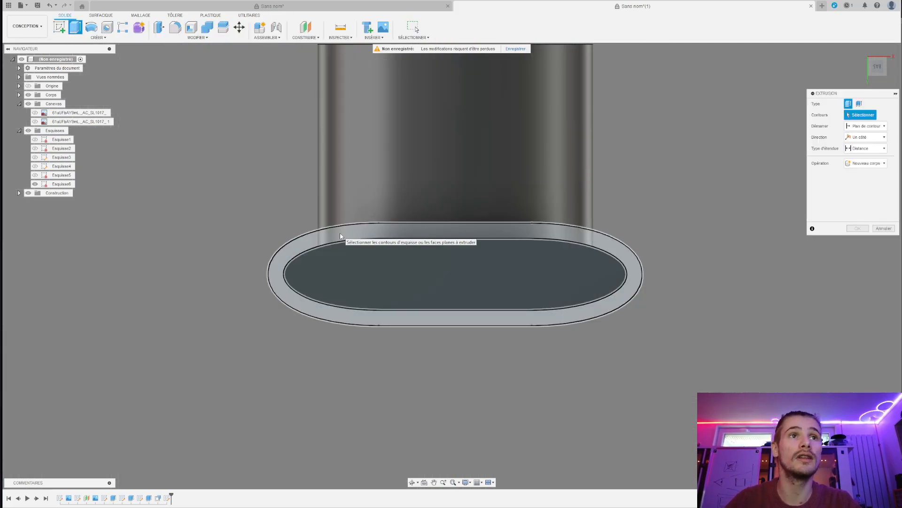
{"action": "left_click", "coordinate": [353, 231]}
{"action": "left_click", "coordinate": [350, 278]}
{"action": "middle_click_drag", "start_coordinate": [737, 208], "coordinate": [548, 204], "text": "shift"}
{"action": "scroll", "coordinate": [525, 211], "scroll_direction": "up", "scroll_amount": 5}
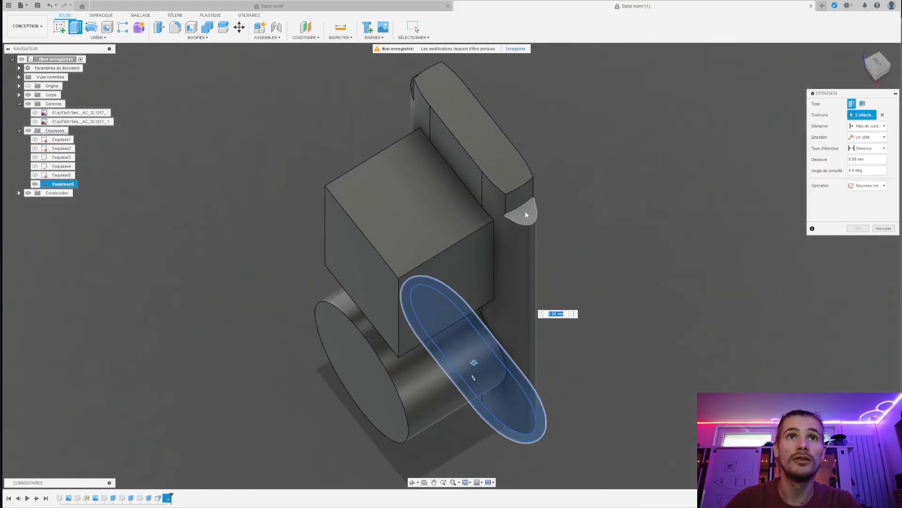
{"action": "left_click", "coordinate": [525, 211]}
{"action": "scroll", "coordinate": [594, 242], "scroll_direction": "down", "scroll_amount": 3}
{"action": "middle_click_drag", "start_coordinate": [650, 299], "coordinate": [636, 243], "text": "shift"}
{"action": "scroll", "coordinate": [636, 249], "scroll_direction": "down", "scroll_amount": 2}
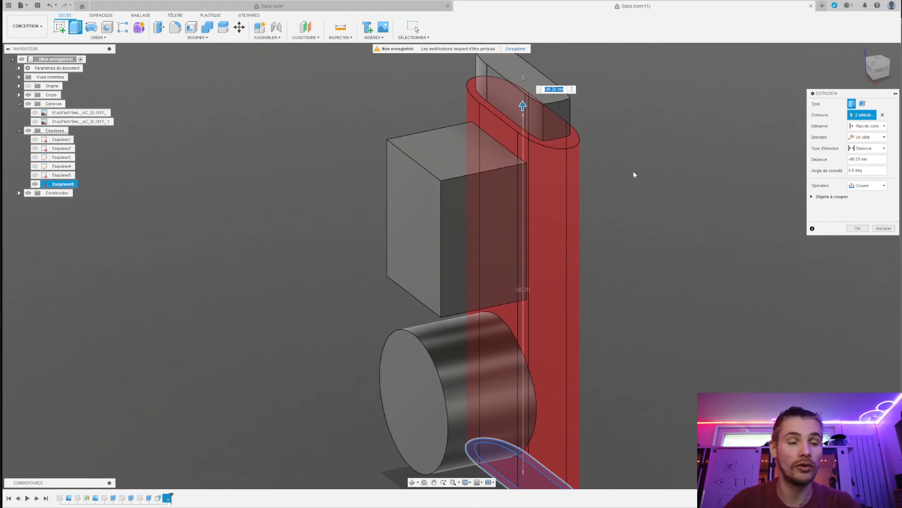
- Set the extrusion distance to -96.20 mm - 2 mm and create it as a new body
{"action": "middle_click_drag", "start_coordinate": [635, 174], "coordinate": [628, 301], "text": "shift"}
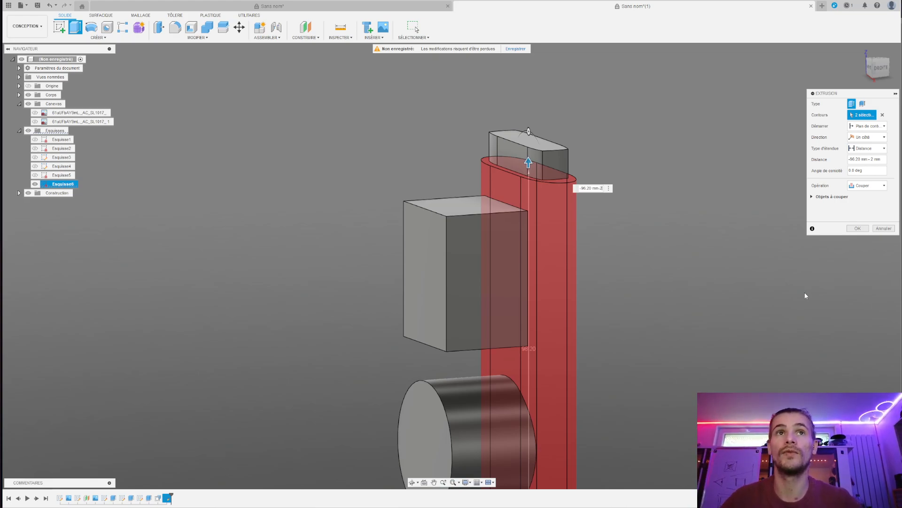
{"action": "left_click", "coordinate": [877, 186]}
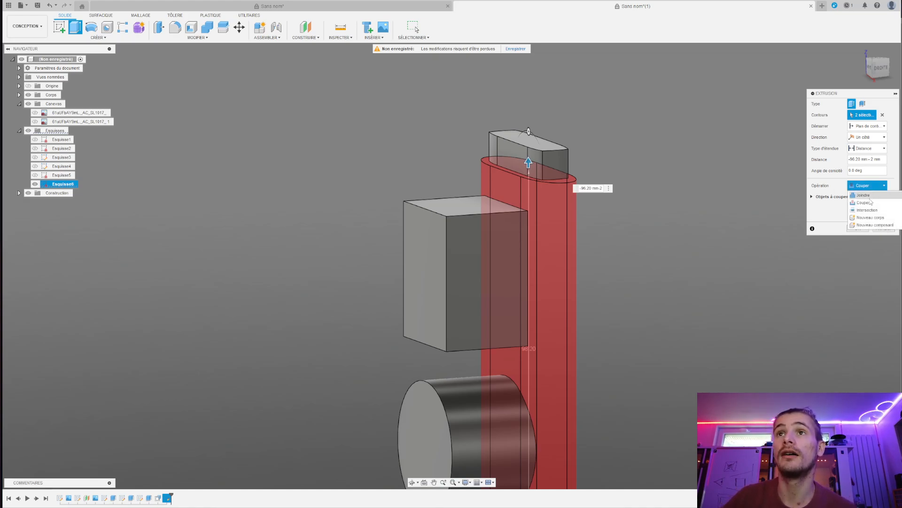
{"action": "left_click", "coordinate": [870, 218]}
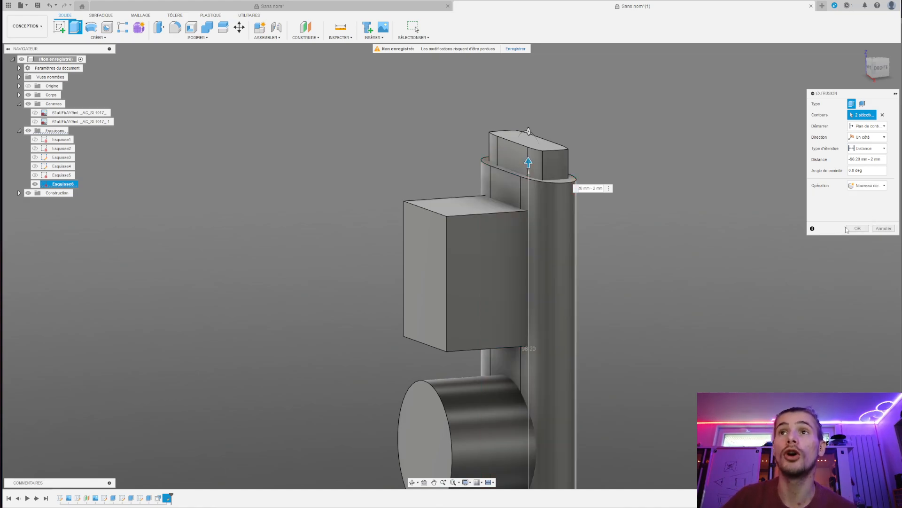
{"action": "left_click", "coordinate": [858, 229]}
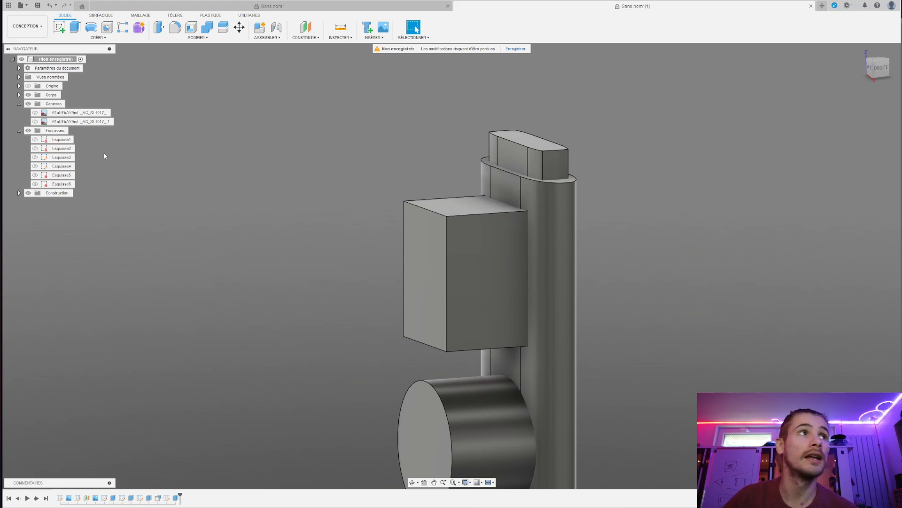
- Combine the bodies with a cut, using the oval shell as target and the player body as tool, without keeping the tool
{"action": "left_click", "coordinate": [20, 130]}
{"action": "left_click", "coordinate": [19, 95]}
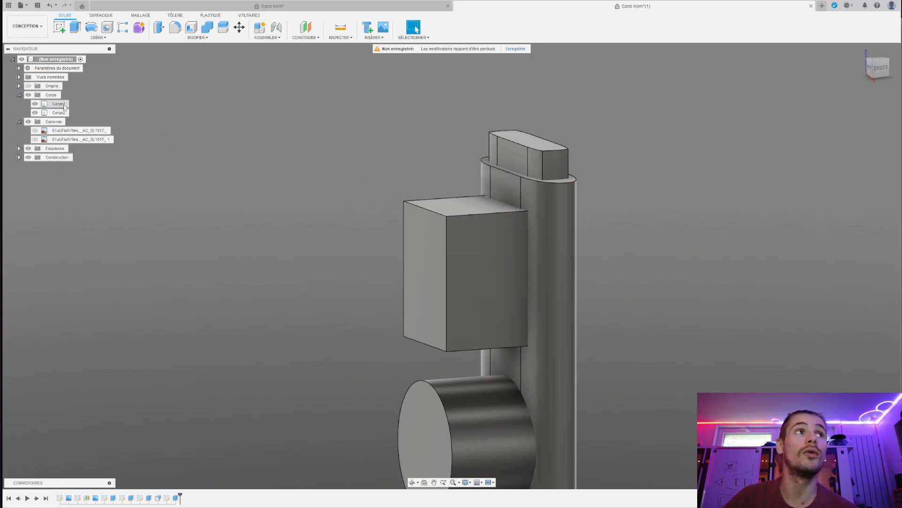
{"action": "scroll", "coordinate": [584, 168], "scroll_direction": "down", "scroll_amount": 3}
{"action": "scroll", "coordinate": [634, 291], "scroll_direction": "down", "scroll_amount": 1}
{"action": "middle_click_drag", "start_coordinate": [635, 291], "coordinate": [616, 258]}
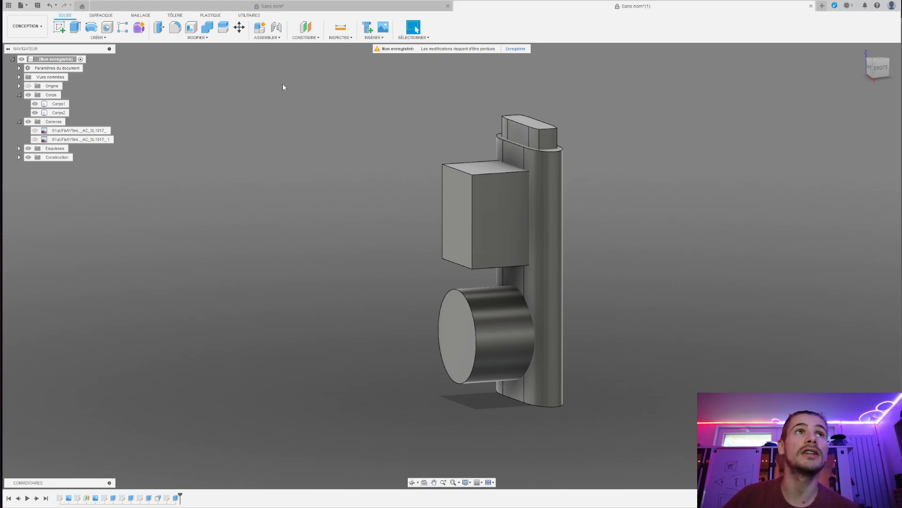
{"action": "left_click", "coordinate": [207, 28]}
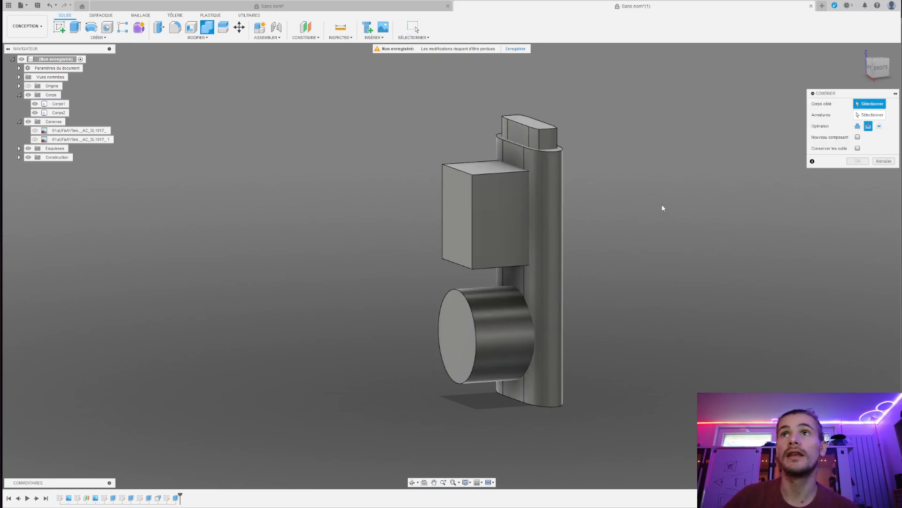
{"action": "left_click", "coordinate": [560, 180]}
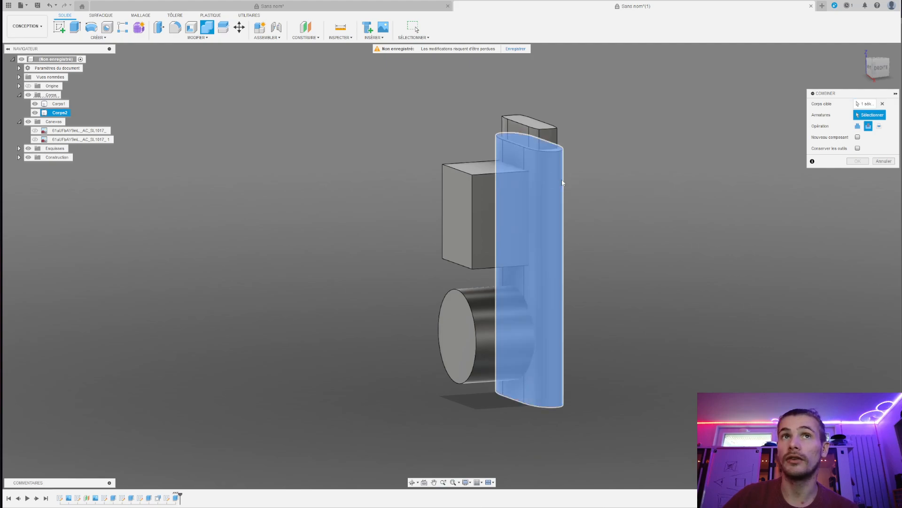
{"action": "left_click", "coordinate": [522, 132]}
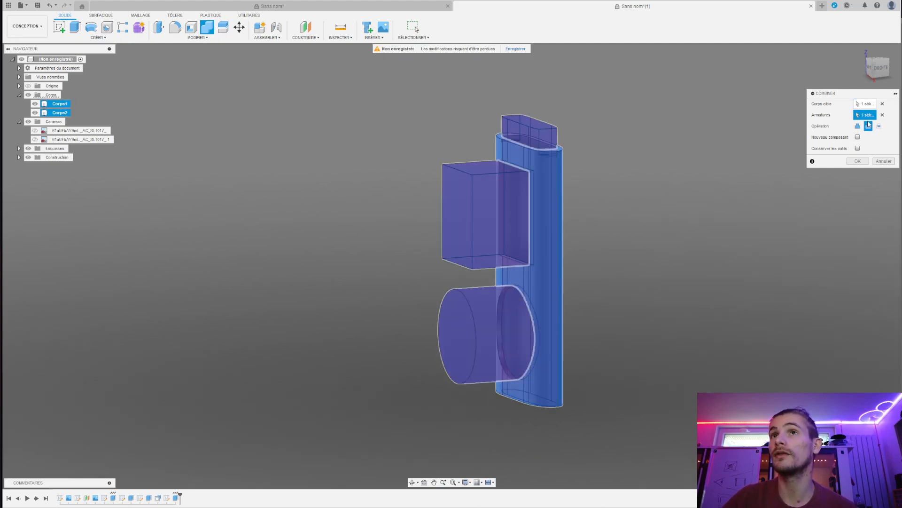
{"action": "left_click", "coordinate": [858, 161]}
- Chamfer the shell's upper and lower outer rims and the circular button opening with an equal distance of 1 mm
{"action": "middle_click_drag", "start_coordinate": [686, 211], "coordinate": [666, 231], "text": "shift"}
{"action": "scroll", "coordinate": [653, 241], "scroll_direction": "down", "scroll_amount": 3}
{"action": "scroll", "coordinate": [652, 245], "scroll_direction": "up", "scroll_amount": 2}
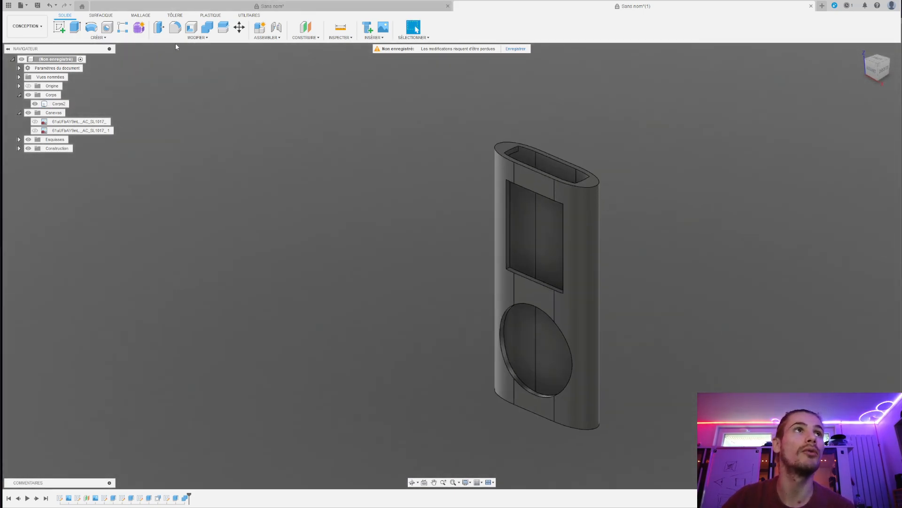
{"action": "left_click", "coordinate": [198, 37]}
{"action": "left_click", "coordinate": [178, 61]}
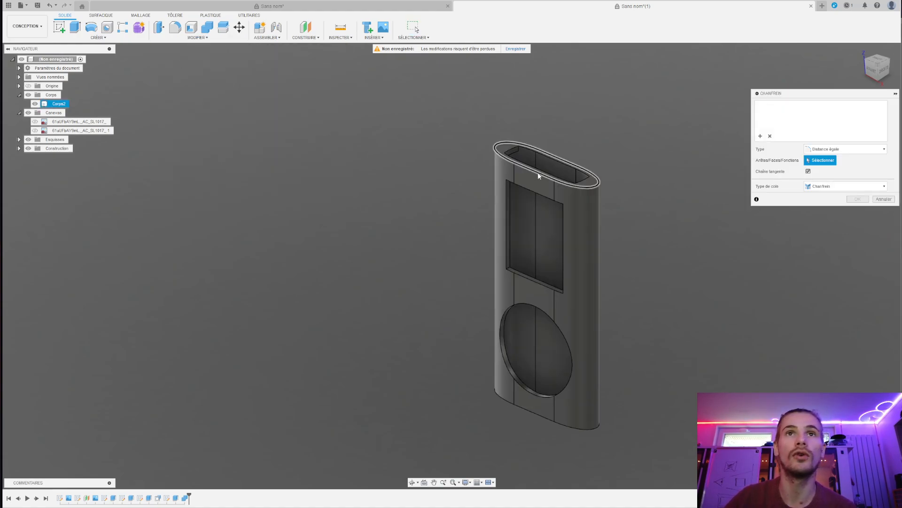
{"action": "left_click", "coordinate": [577, 187]}
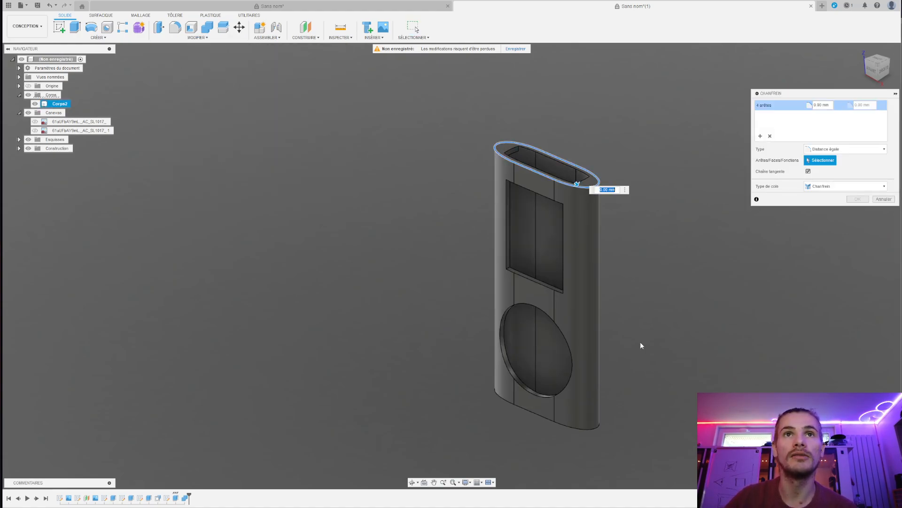
{"action": "left_click", "coordinate": [587, 431]}
{"action": "left_click", "coordinate": [572, 372]}
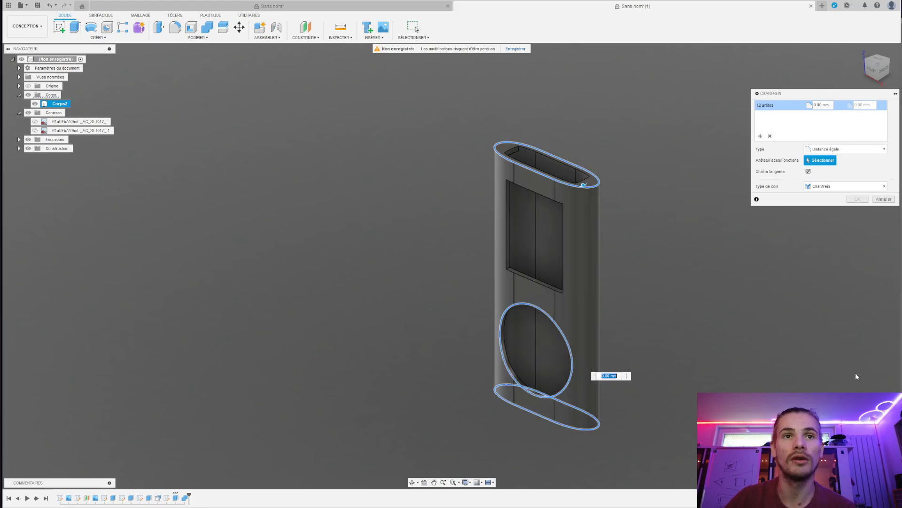
{"action": "key", "text": "Return"}
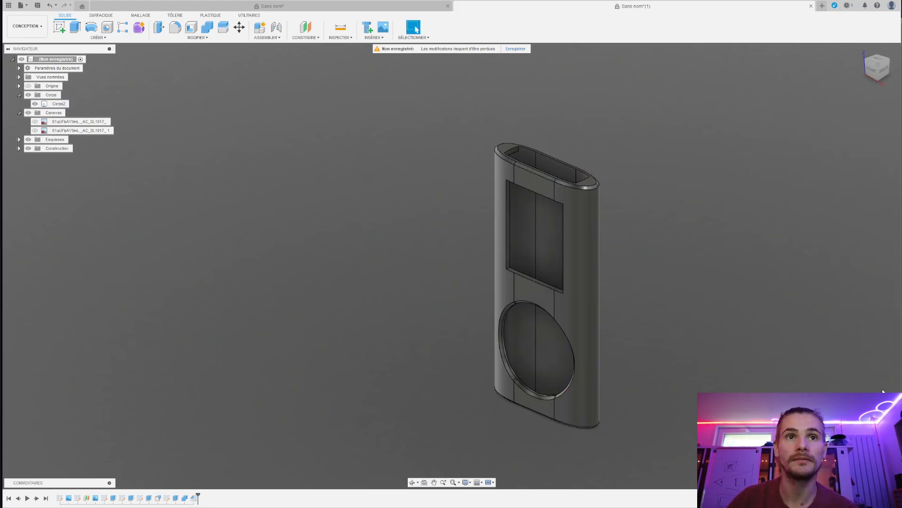
- Edit the chamfer to include all four outer edges of the rectangular screen opening
{"action": "scroll", "coordinate": [690, 285], "scroll_direction": "down", "scroll_amount": 2}
{"action": "scroll", "coordinate": [684, 286], "scroll_direction": "up", "scroll_amount": 3}
{"action": "middle_click_drag", "start_coordinate": [651, 312], "coordinate": [712, 300], "text": "shift"}
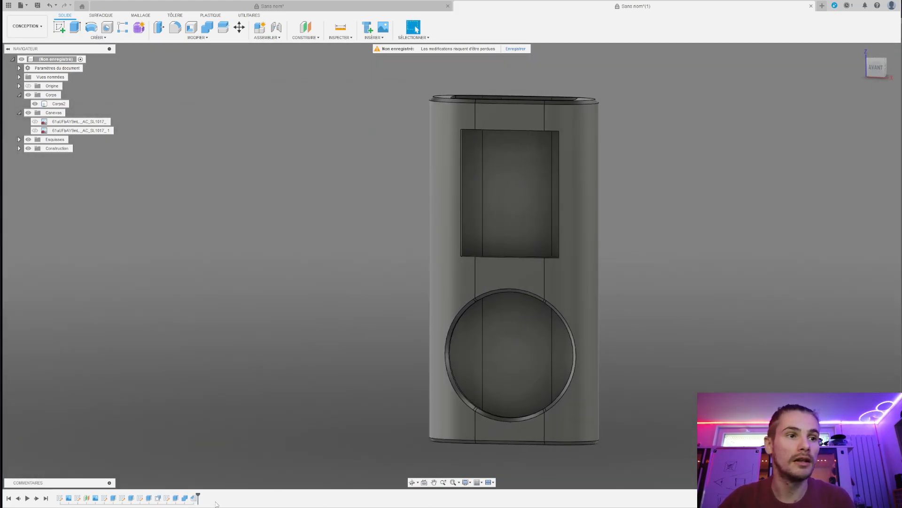
{"action": "double_click", "coordinate": [194, 499]}
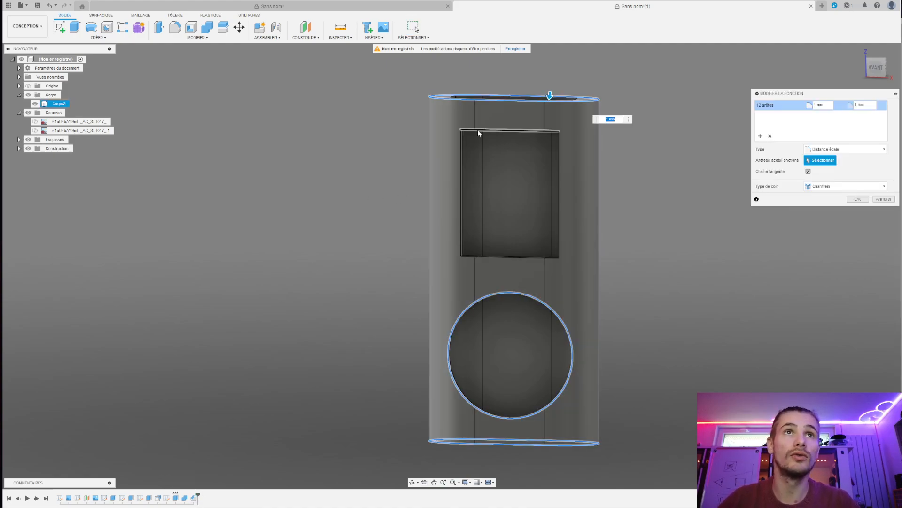
{"action": "left_click", "coordinate": [459, 152]}
{"action": "left_click", "coordinate": [559, 169]}
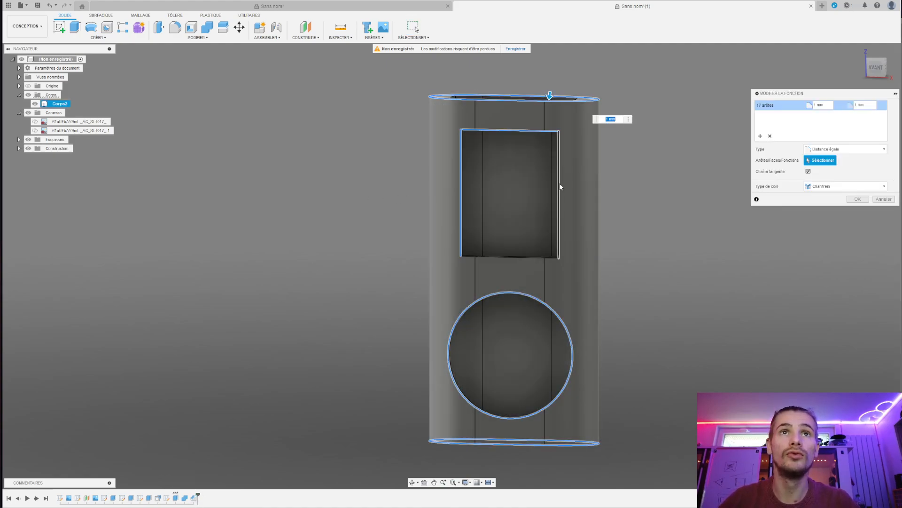
{"action": "left_click", "coordinate": [543, 258]}
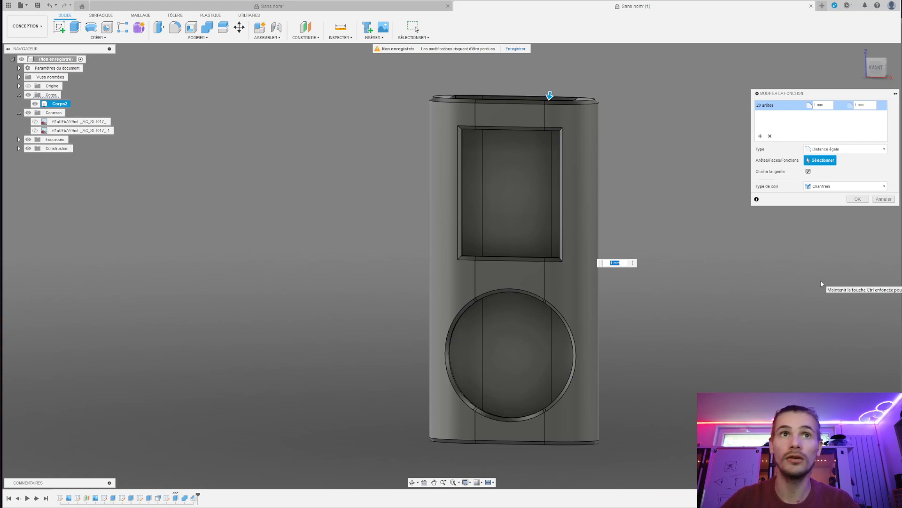
{"action": "key", "text": "Return"}
- Examine the shell from several angles and temporarily show the front canvas to compare its openings with the player's image
{"action": "middle_click_drag", "start_coordinate": [651, 225], "coordinate": [644, 313], "text": "shift"}
{"action": "scroll", "coordinate": [644, 313], "scroll_direction": "up", "scroll_amount": 3}
{"action": "middle_click_drag", "start_coordinate": [711, 311], "coordinate": [790, 308], "text": "shift"}
{"action": "left_click", "coordinate": [35, 121]}
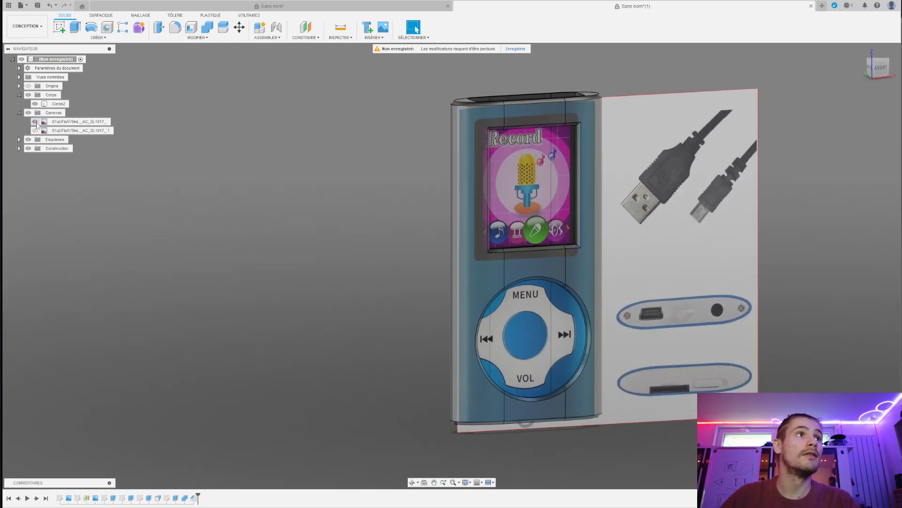
{"action": "left_click", "coordinate": [34, 122]}
{"action": "middle_click_drag", "start_coordinate": [429, 238], "coordinate": [666, 334], "text": "shift"}
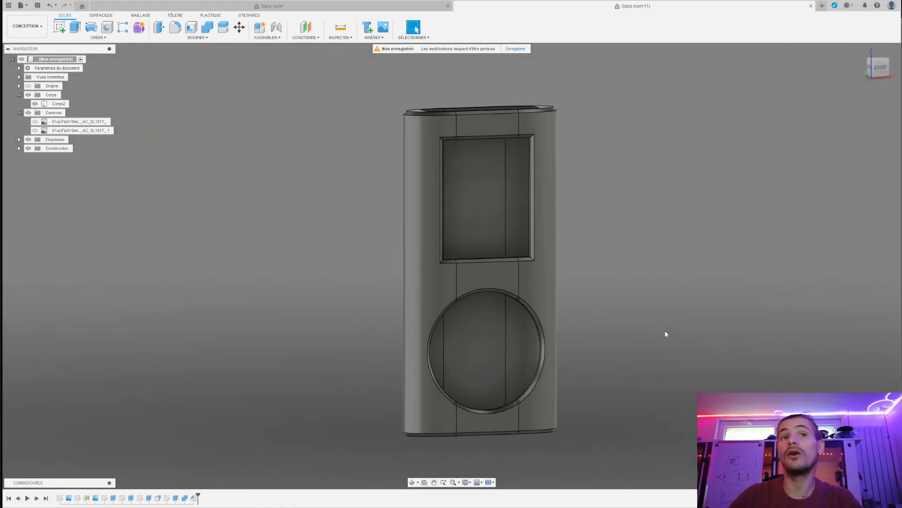